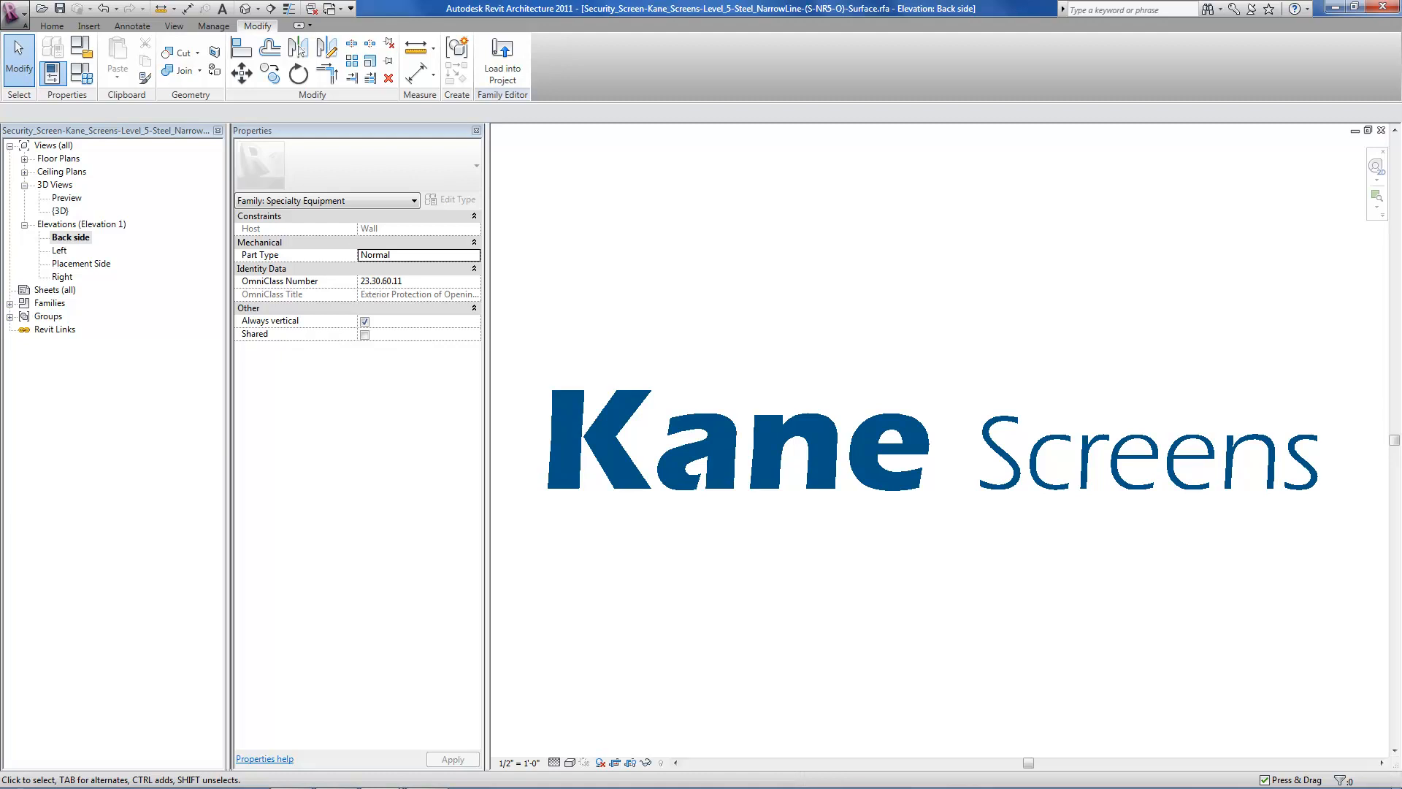
# - Open the Preview 3D view, check the Revit Model Content Style Guide in Adobe Reader, and return to Revit
pyautogui.doubleClick(67, 202)
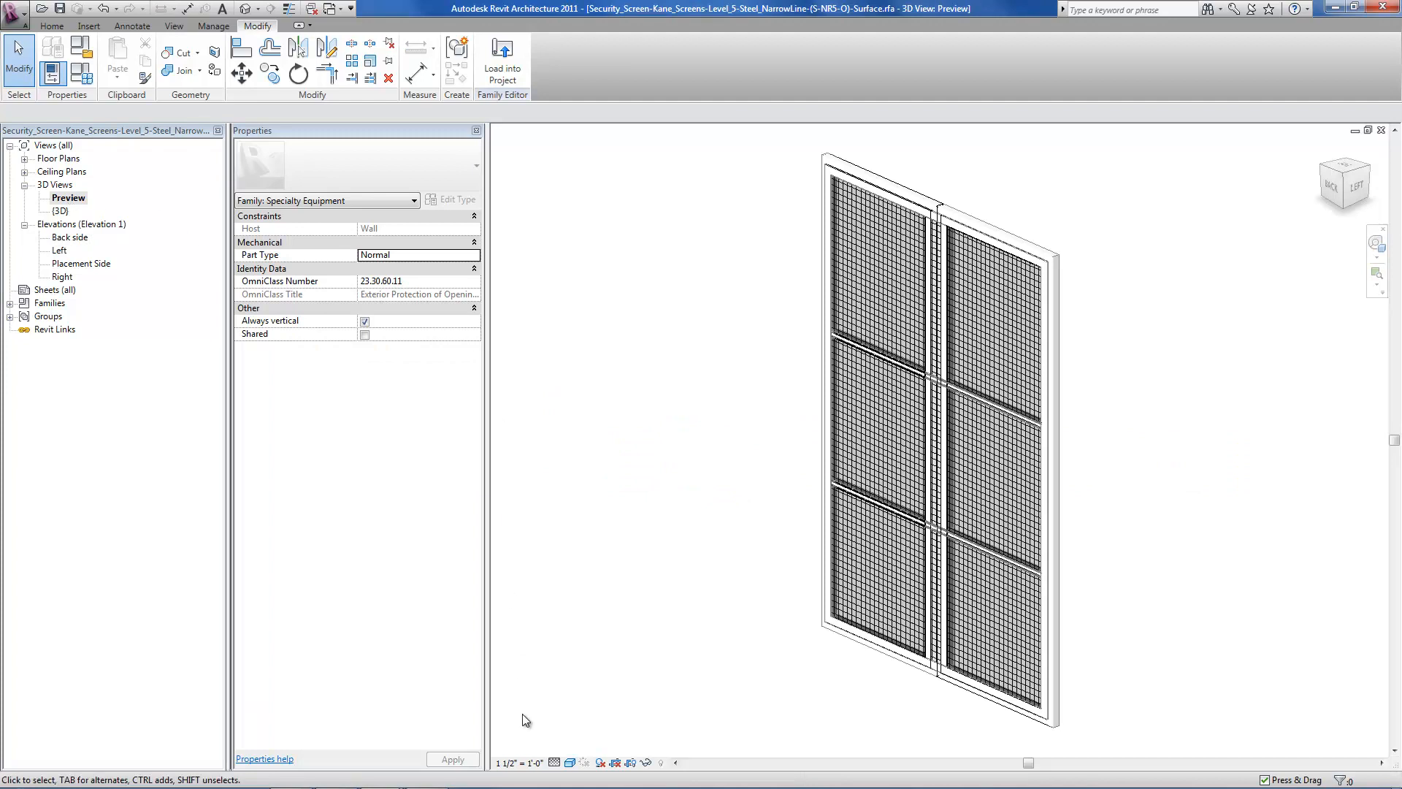
pyautogui.moveTo(459, 787)
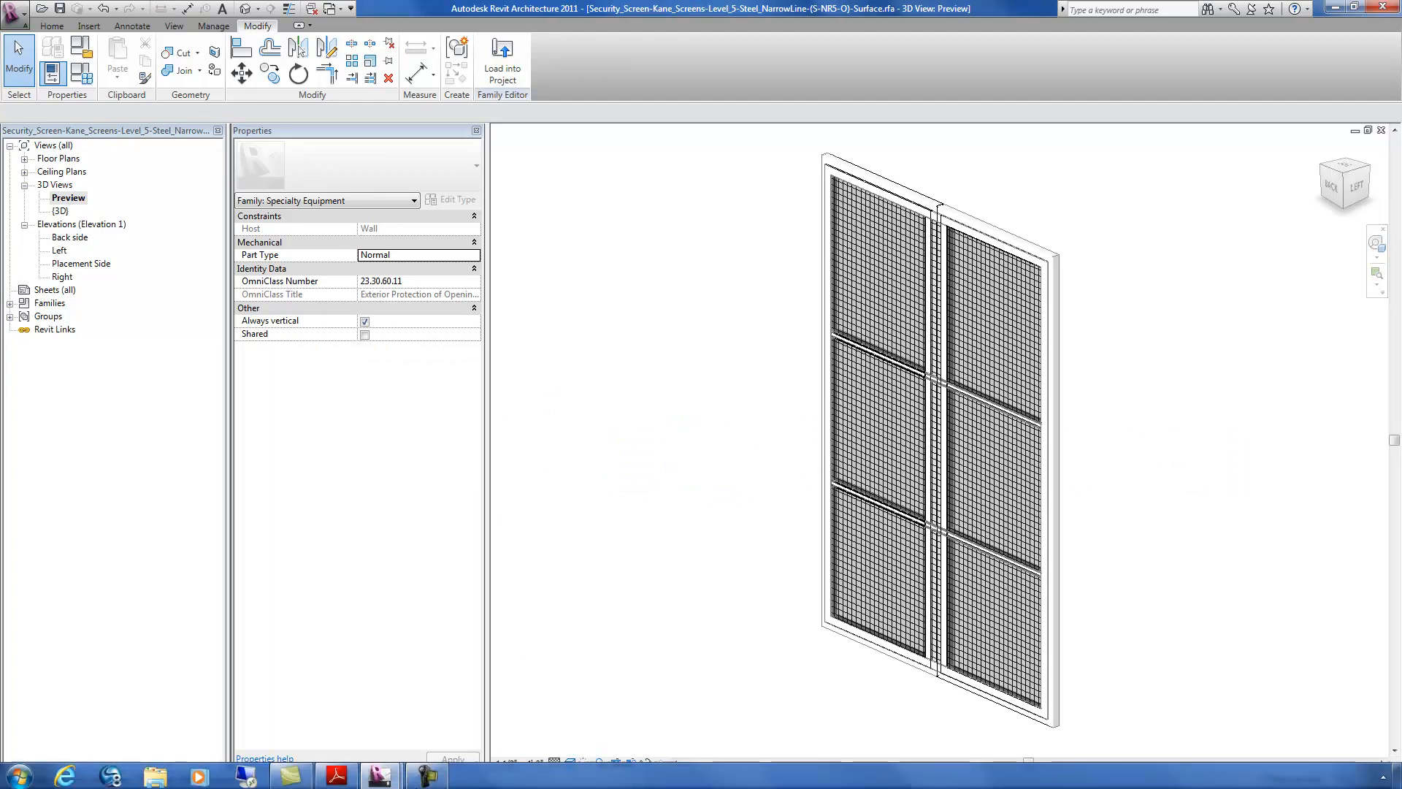
pyautogui.click(337, 775)
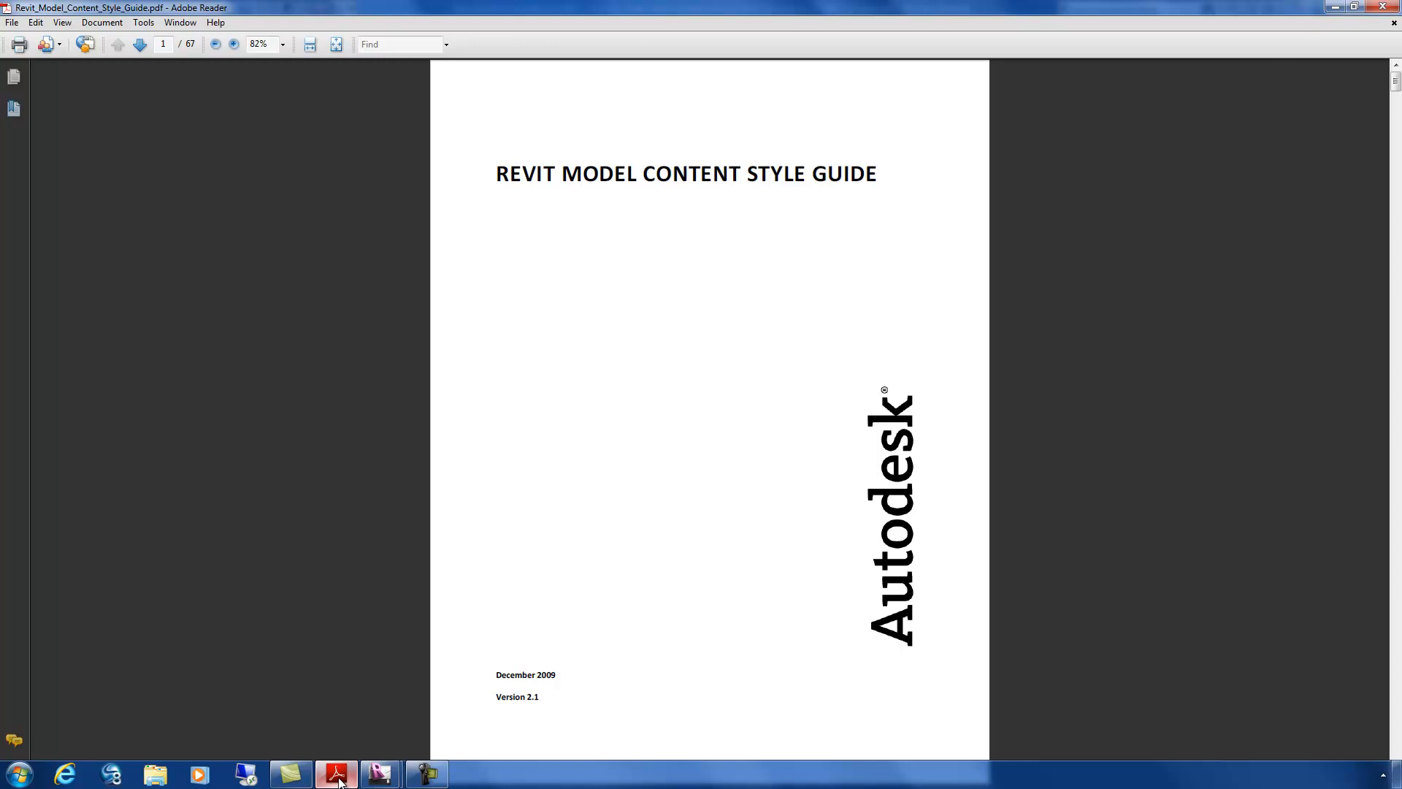
pyautogui.click(338, 779)
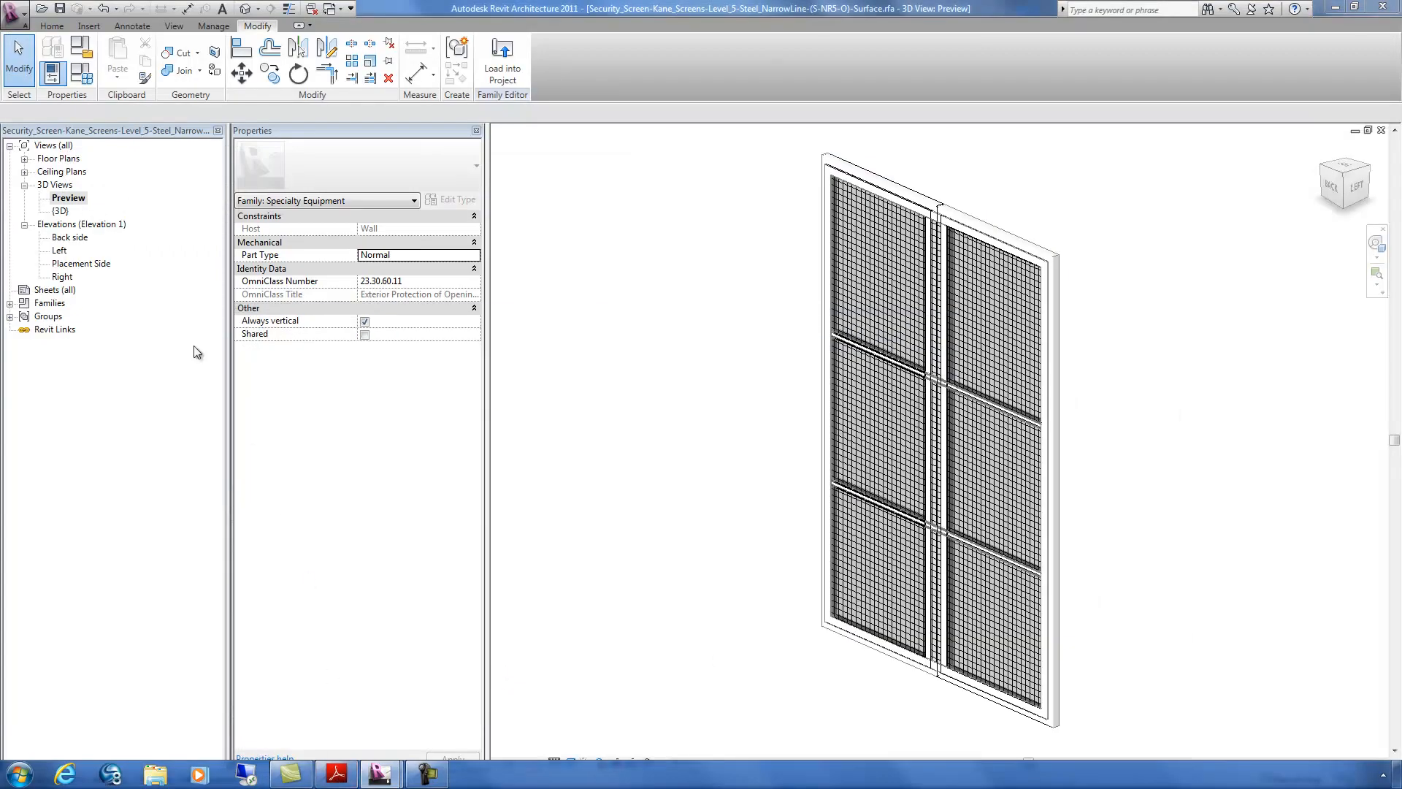
# - Review the family's category and its family parameters, including the OmniClass and host entries
pyautogui.click(77, 47)
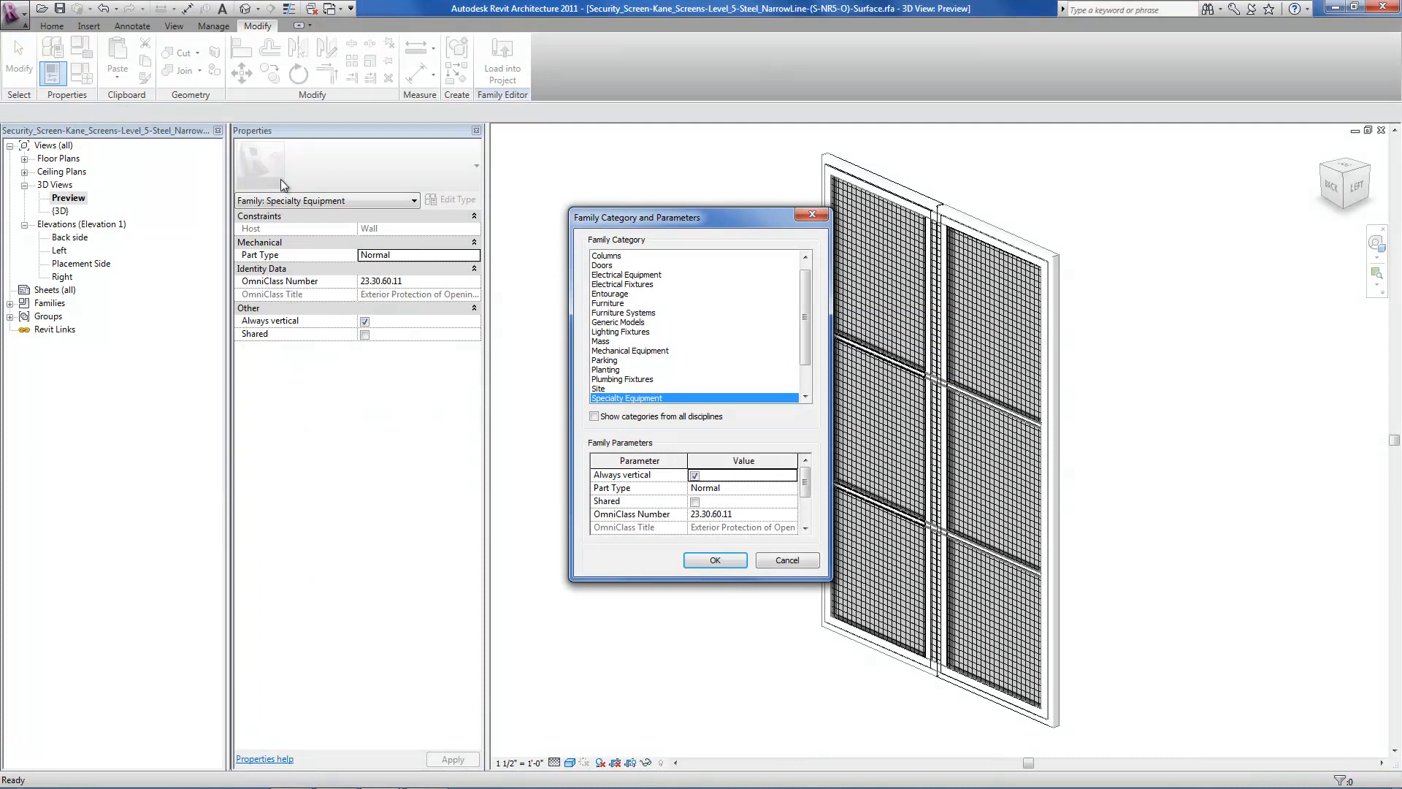
pyautogui.moveTo(808, 343); pyautogui.dragTo(812, 379)
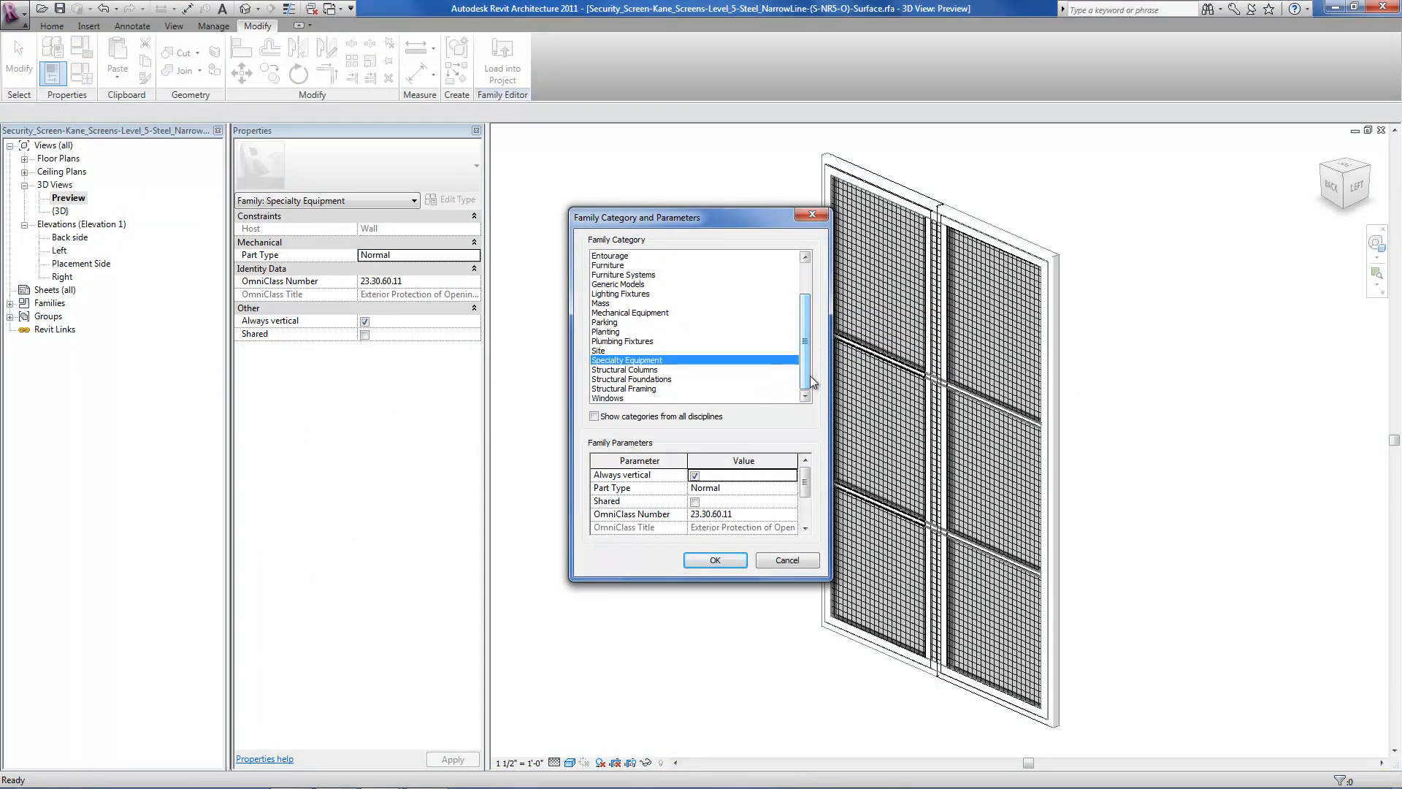
pyautogui.moveTo(806, 473); pyautogui.dragTo(806, 502)
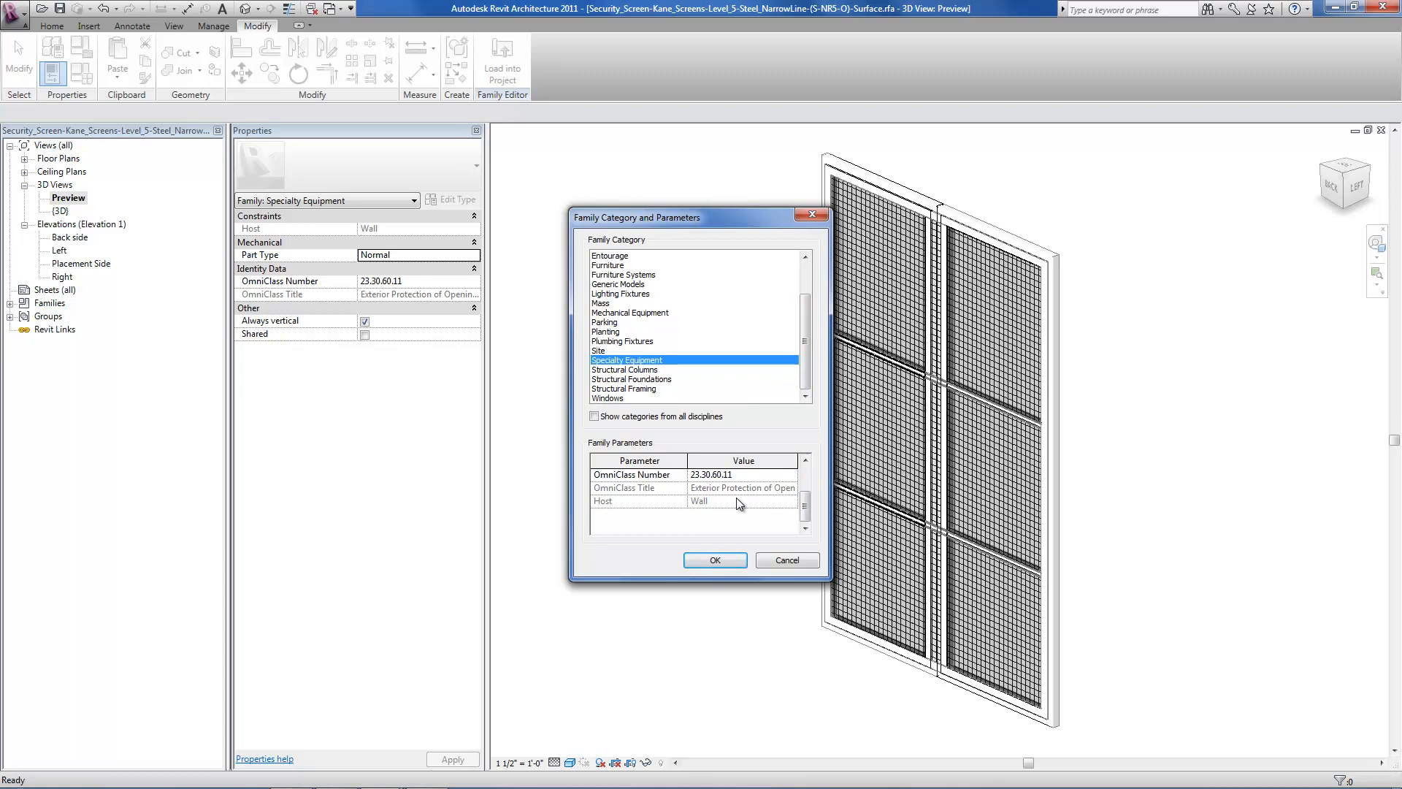
pyautogui.click(708, 559)
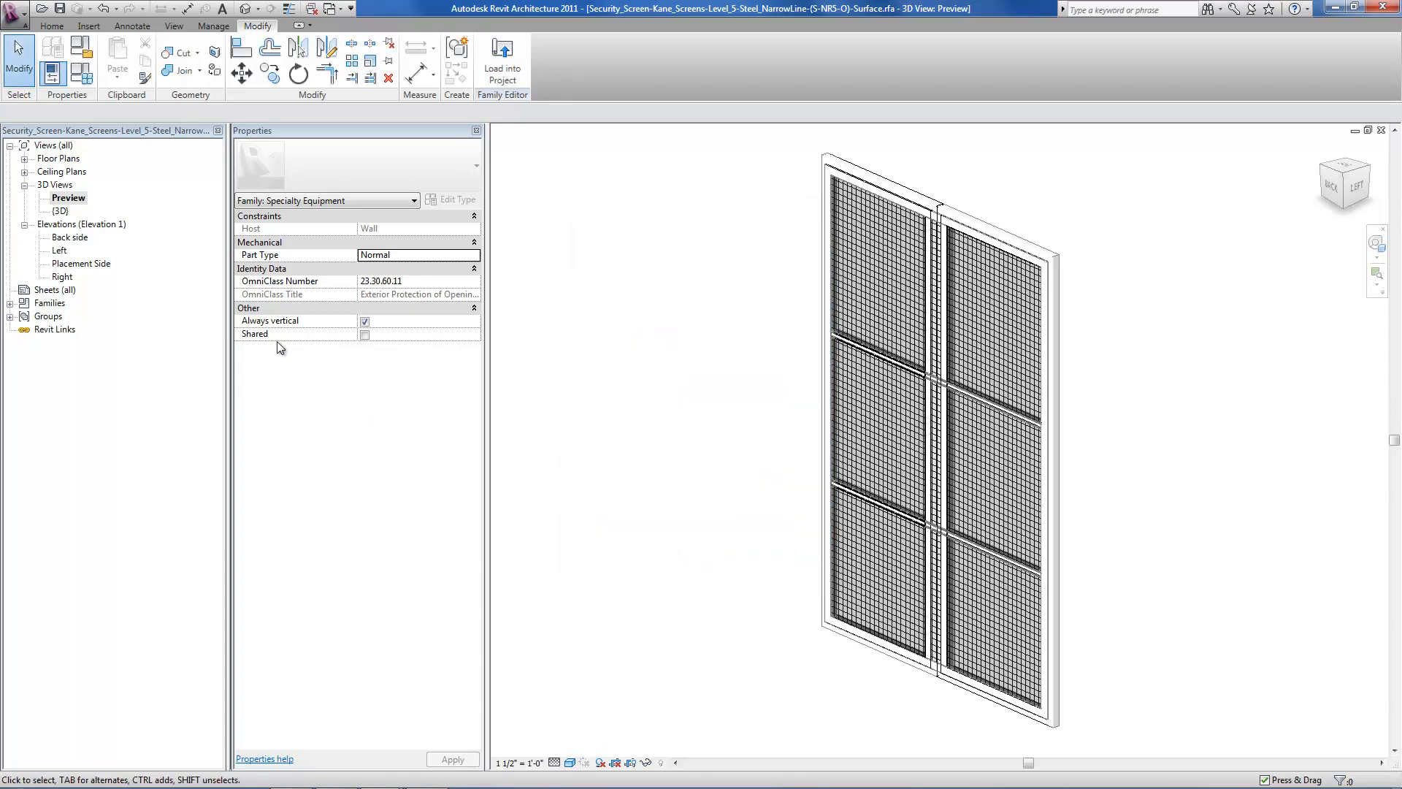
# - Inspect the screen in the Placement Side elevation and return to the Preview 3D view
pyautogui.moveTo(542, 471); pyautogui.dragTo(841, 477, button='middle')
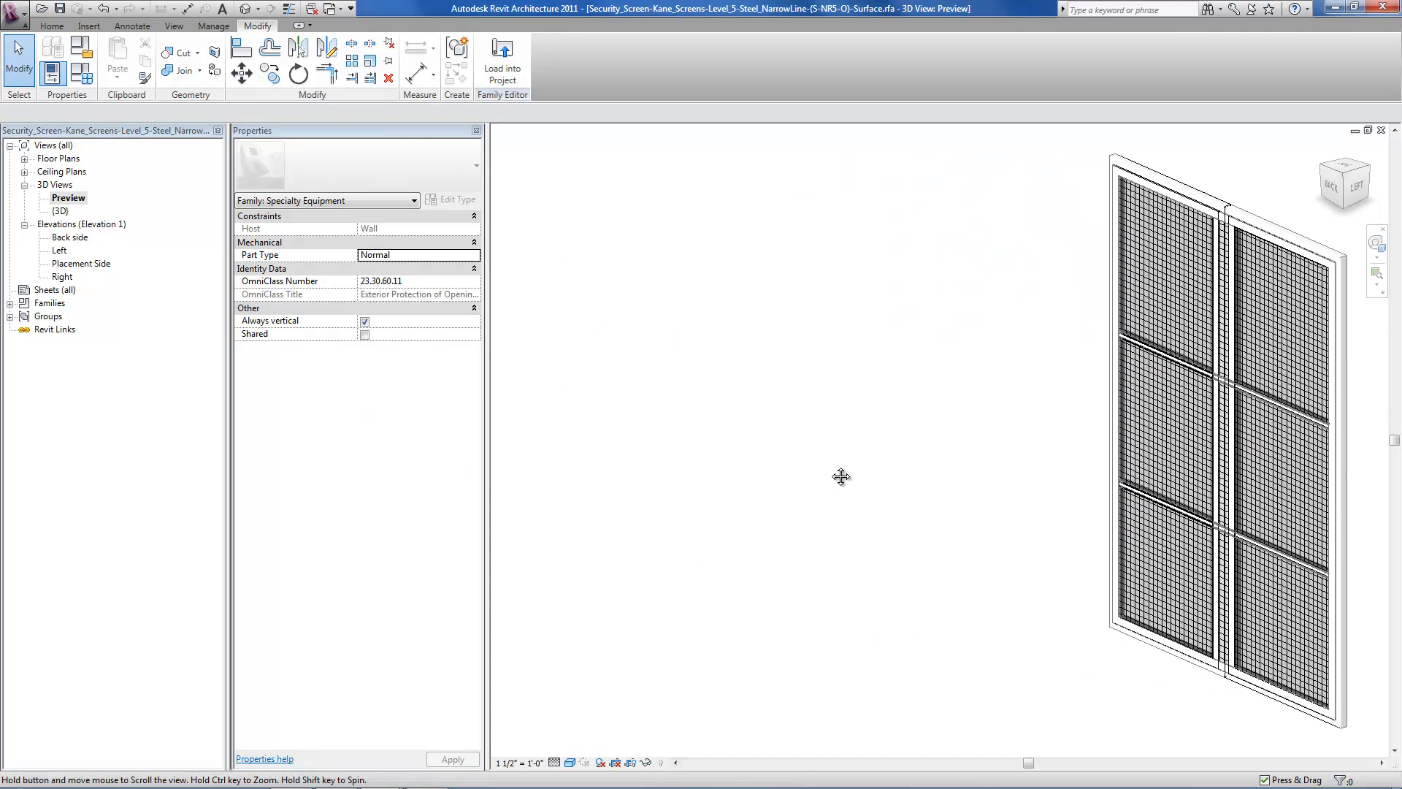
pyautogui.doubleClick(80, 262)
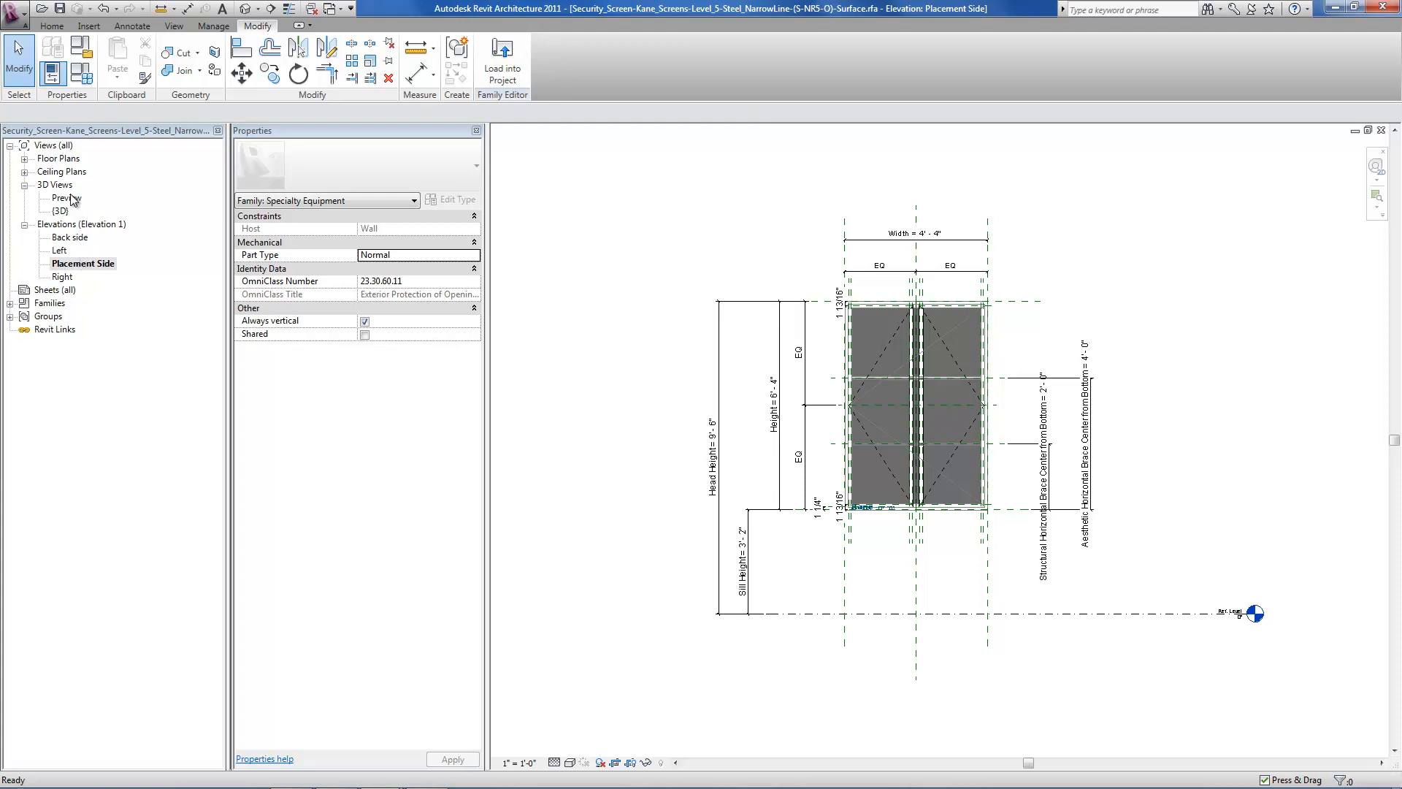
pyautogui.doubleClick(66, 197)
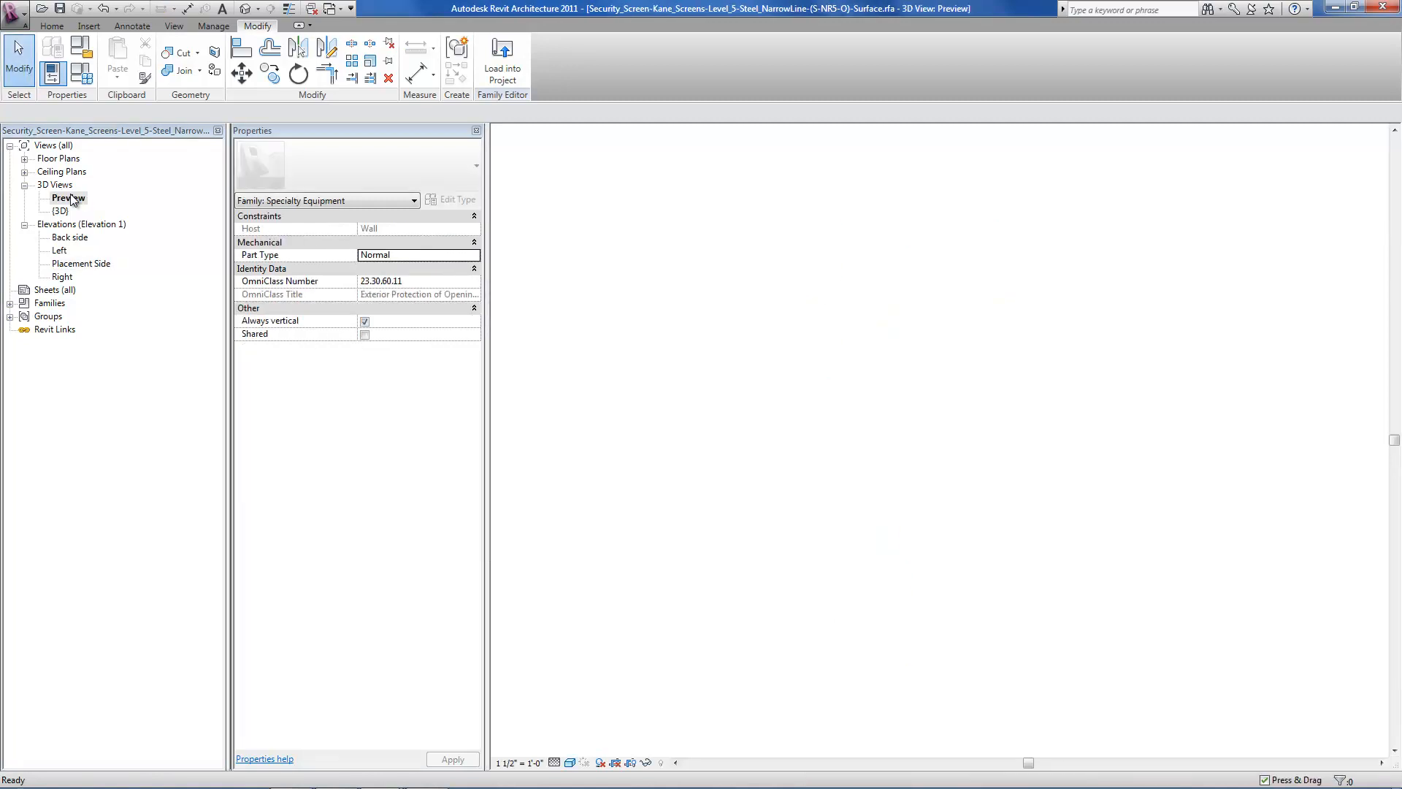
# - Check the existing family types and create a new type named 36" x 72"
pyautogui.click(86, 82)
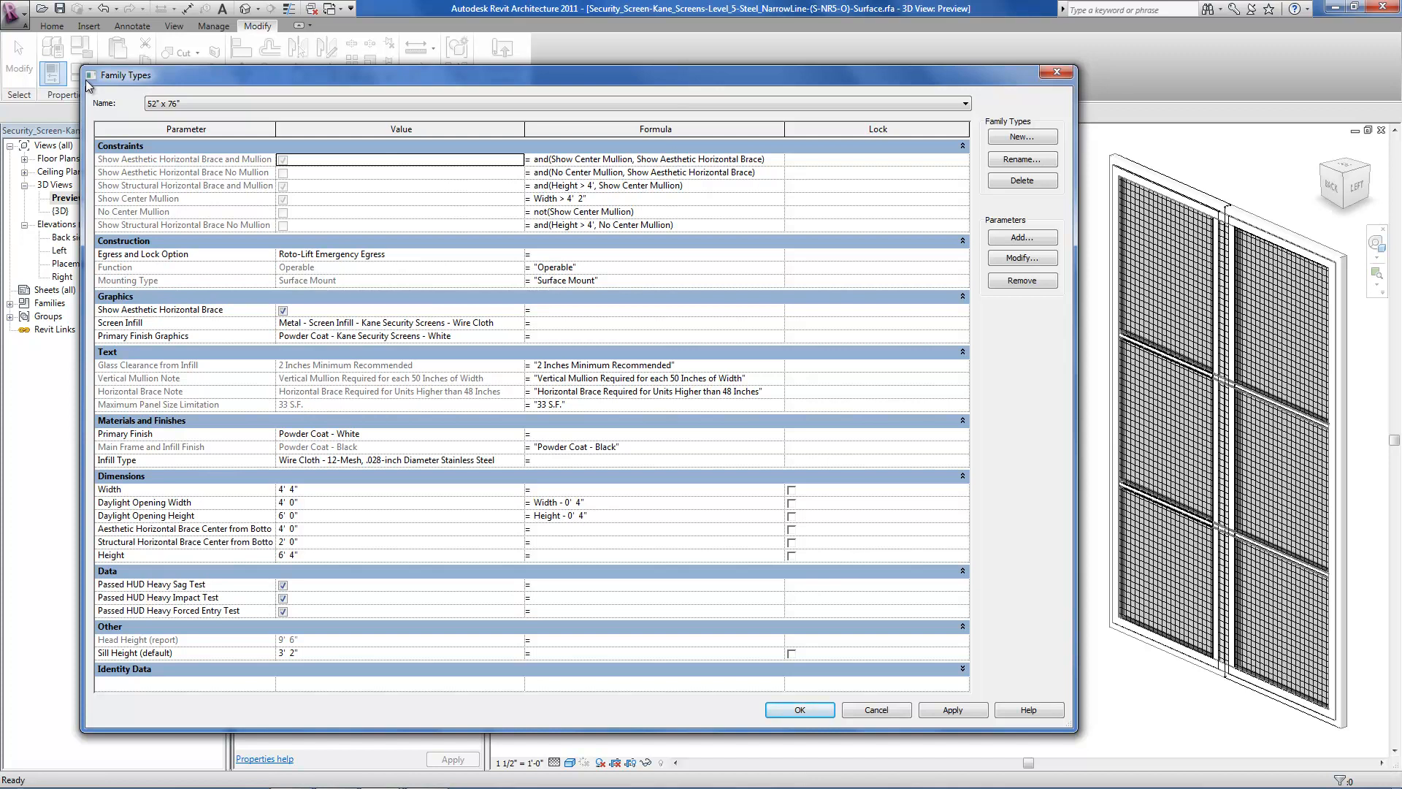
pyautogui.click(247, 102)
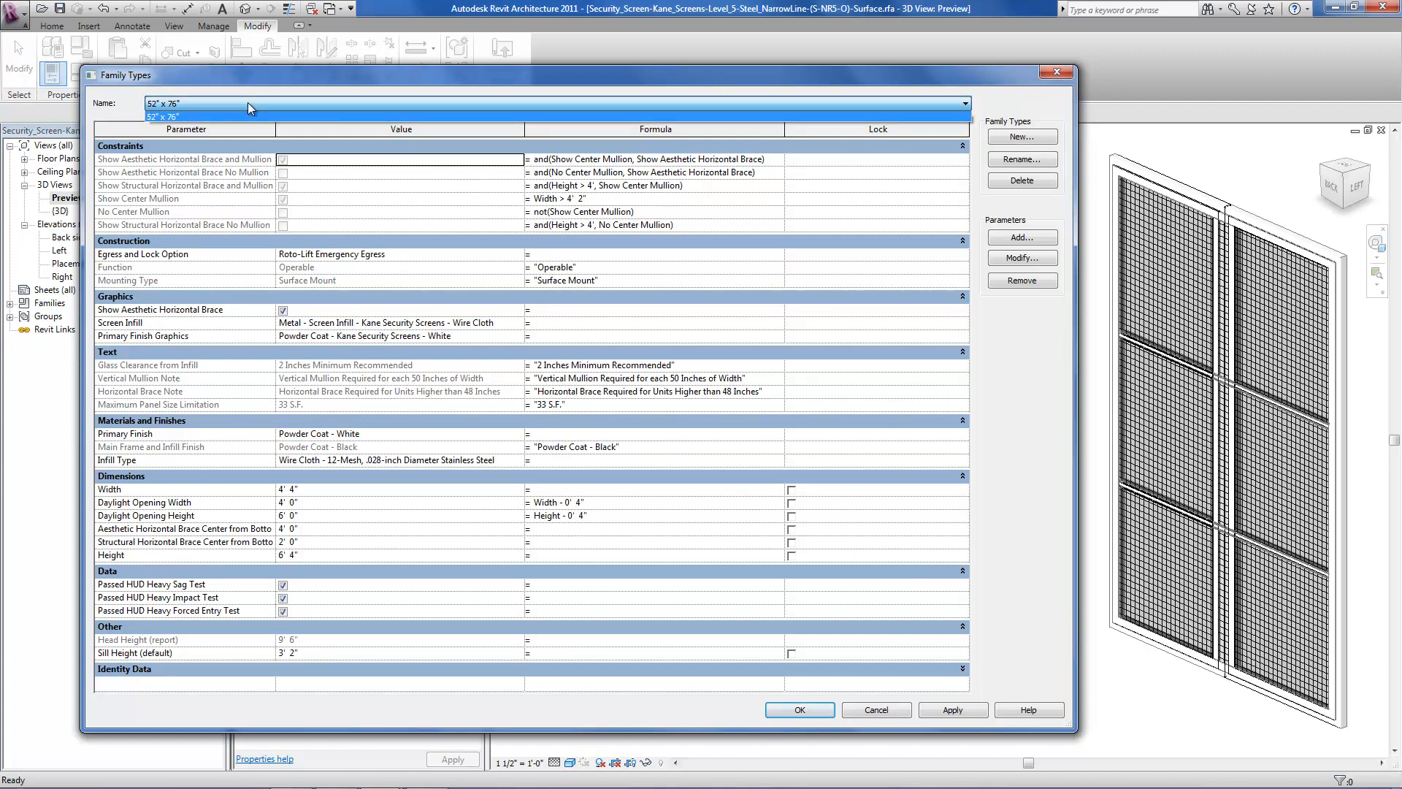
pyautogui.click(248, 102)
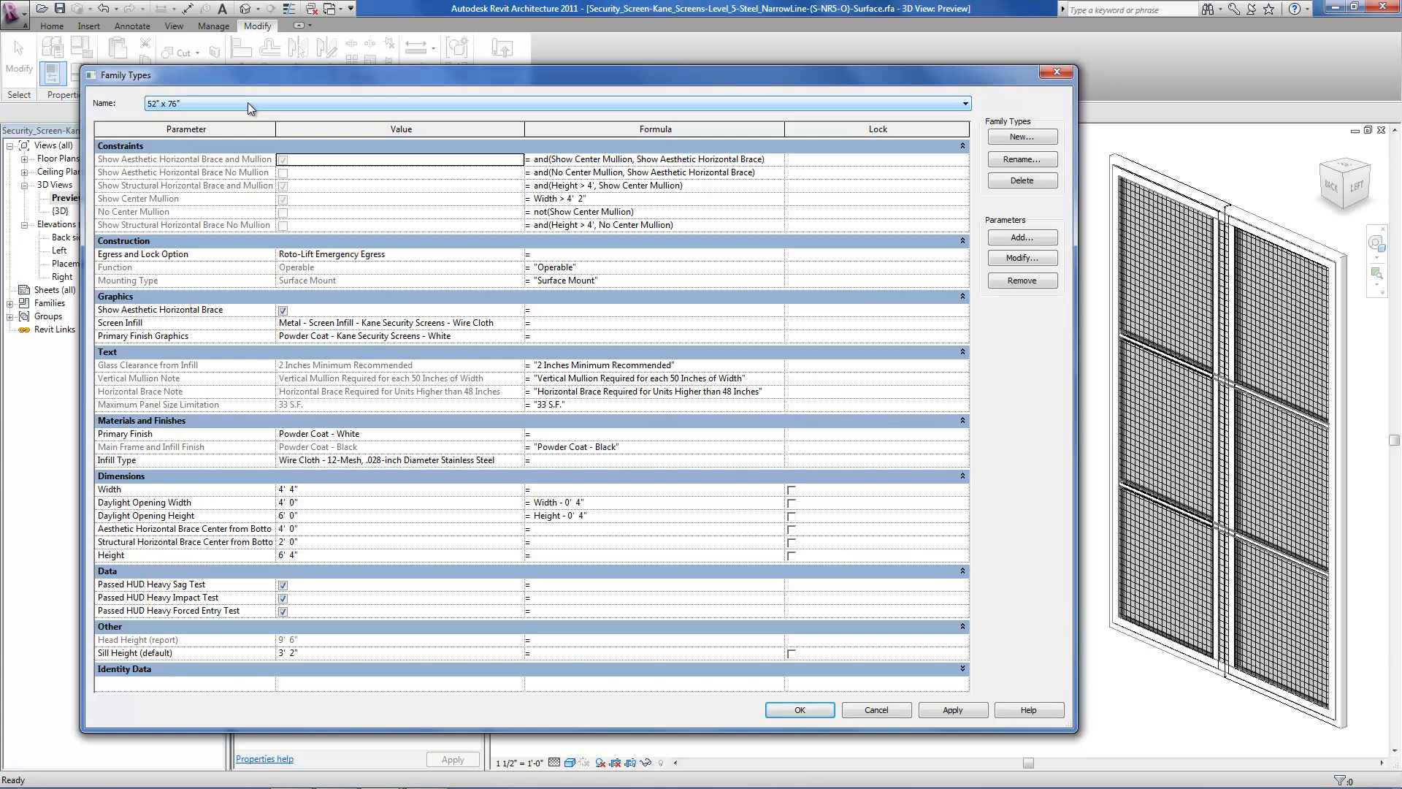
pyautogui.click(1017, 139)
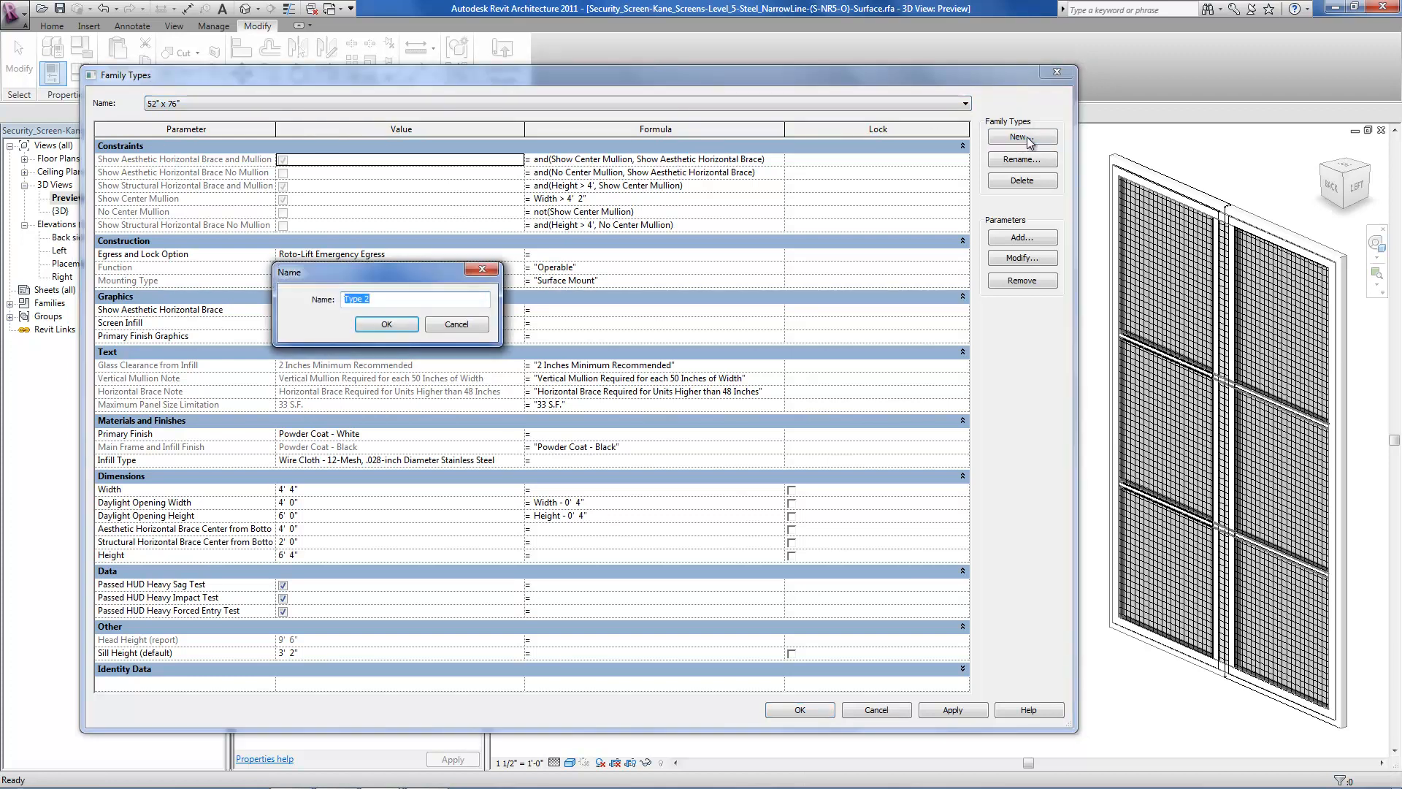
pyautogui.write('36" x 72"')
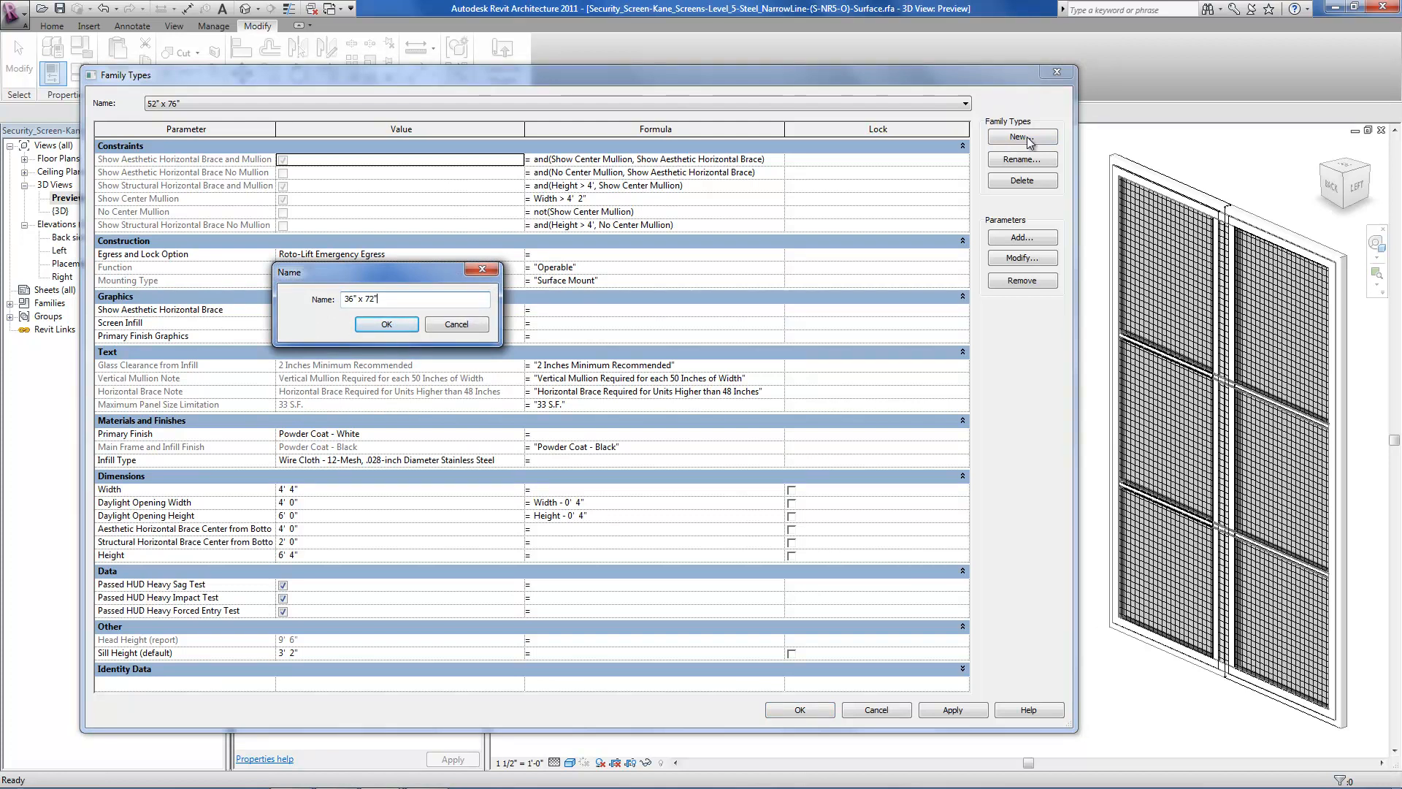
pyautogui.click(376, 323)
# - Set the 36" x 72" type's Width to 3' and its Height to 6'
pyautogui.click(359, 489)
pyautogui.write('3')
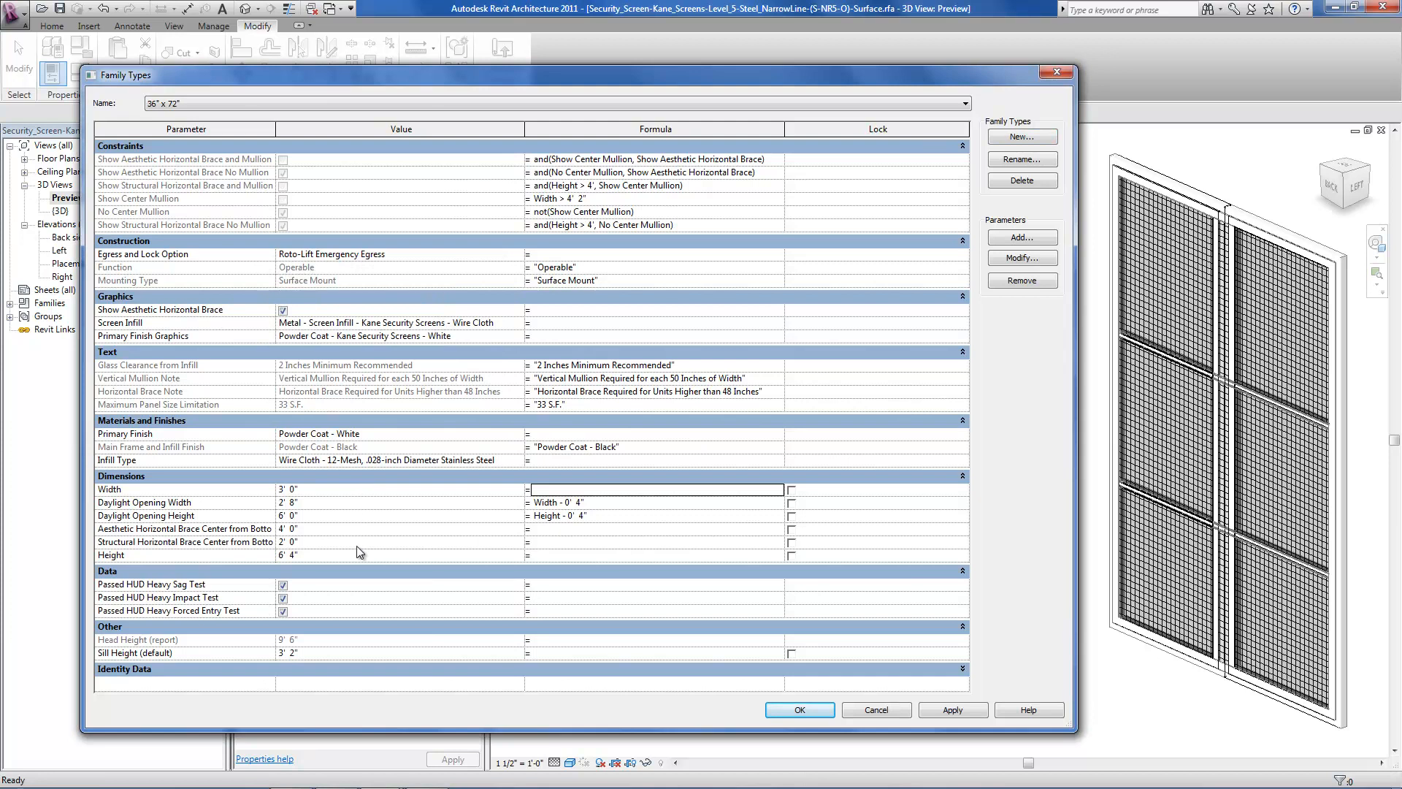
pyautogui.click(356, 552)
pyautogui.write('6')
pyautogui.press('Tab')
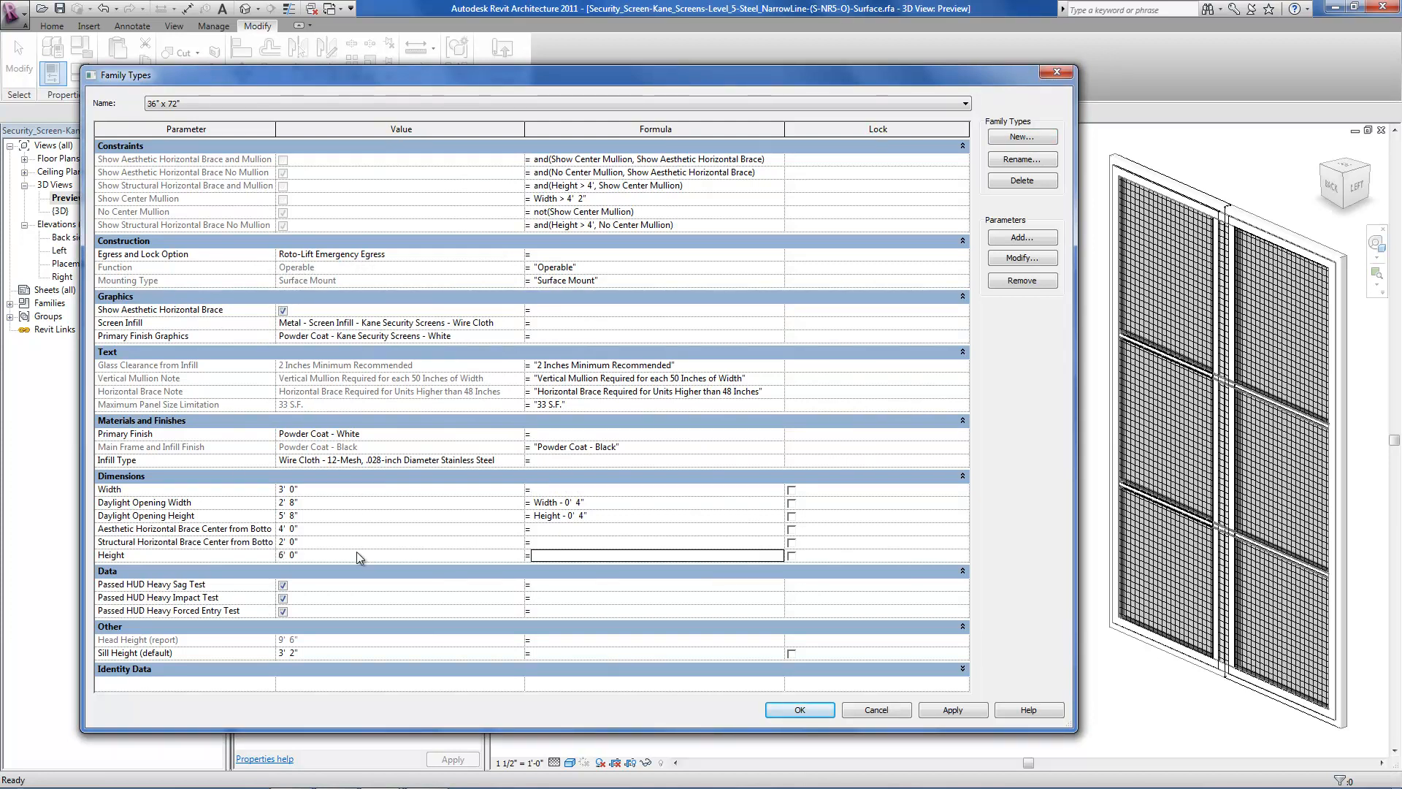
# - Switch the current family type to 52" x 76"
pyautogui.click(340, 102)
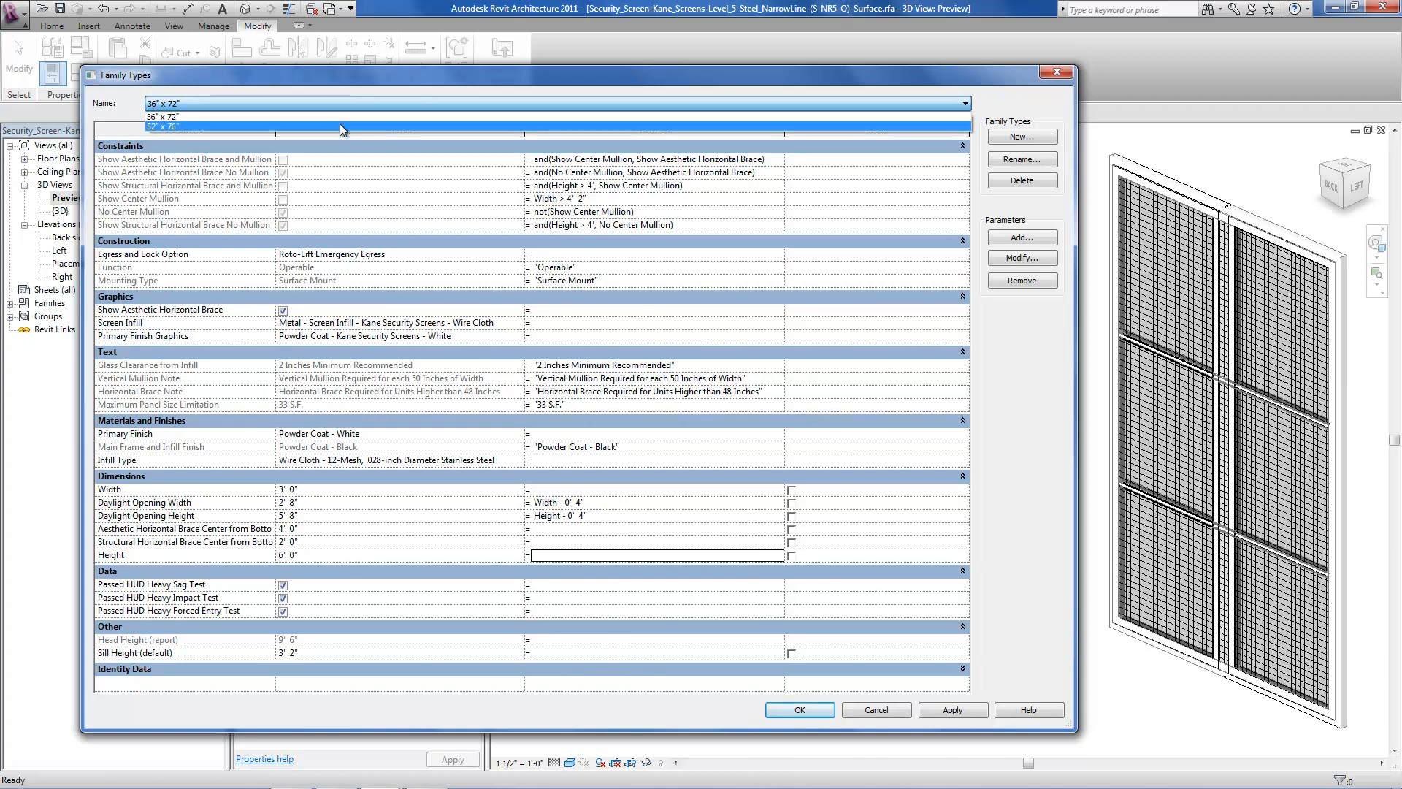
pyautogui.click(341, 128)
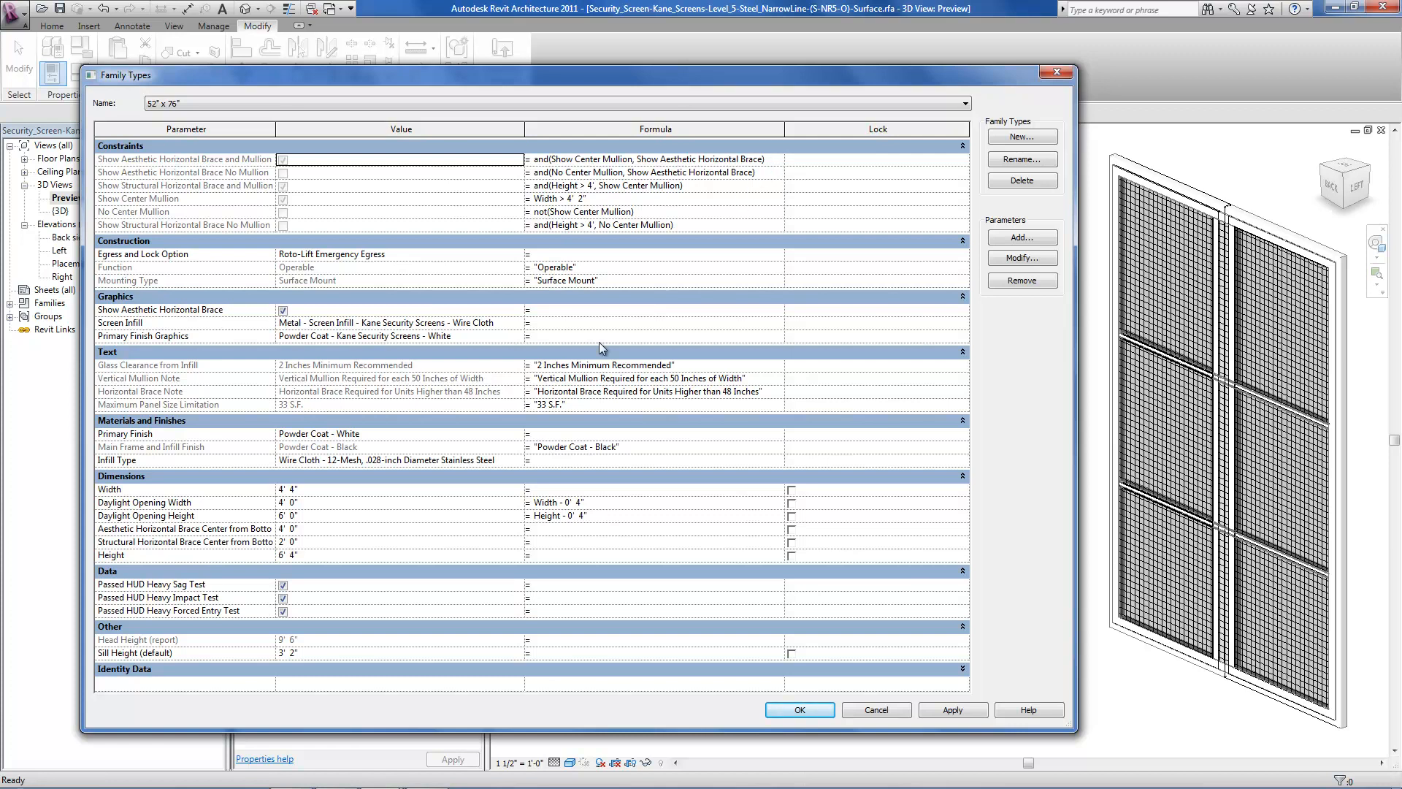
# - Test a Width of 3' on the 52" x 76" type against the mullion constraints and restore it to 4' 4"
pyautogui.click(327, 490)
pyautogui.write('3')
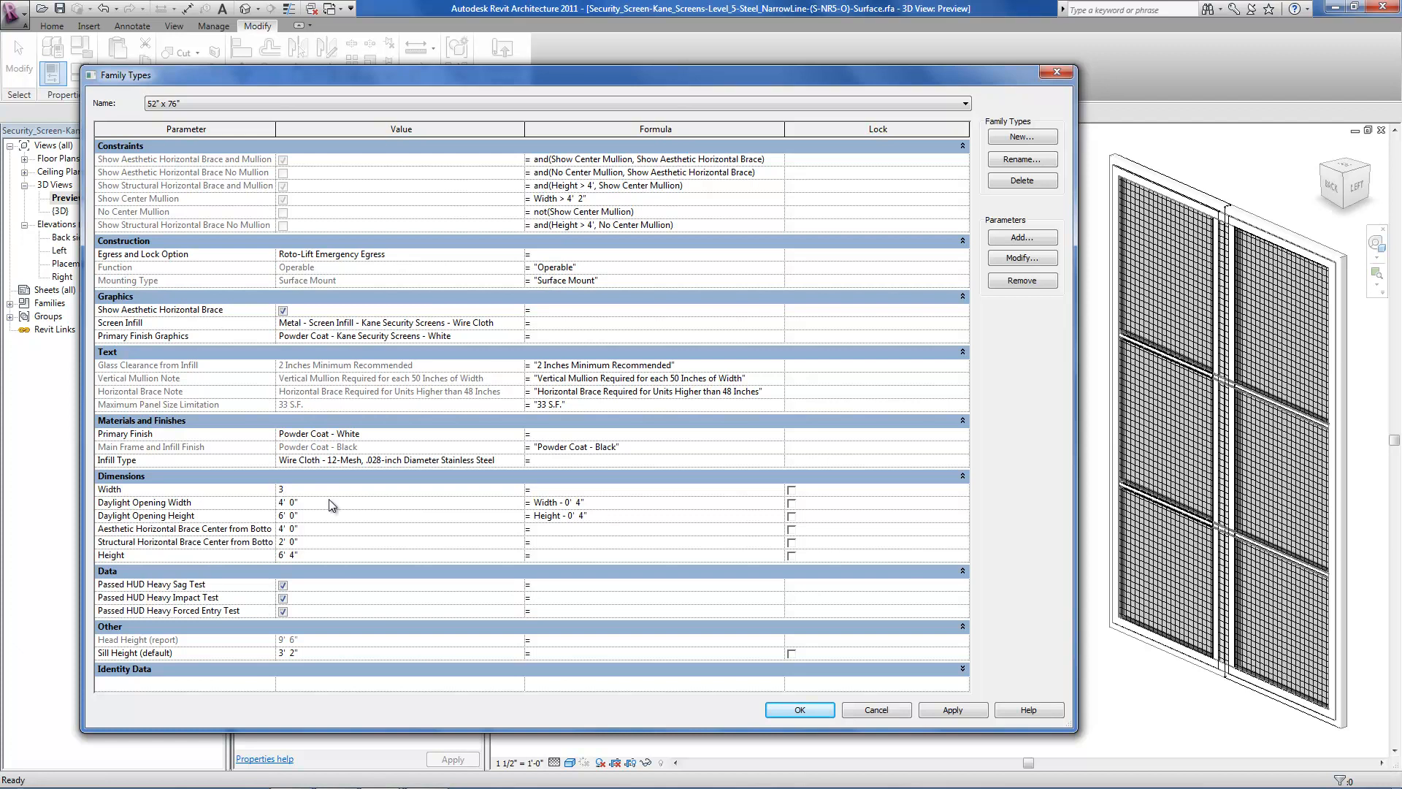
pyautogui.press('Tab')
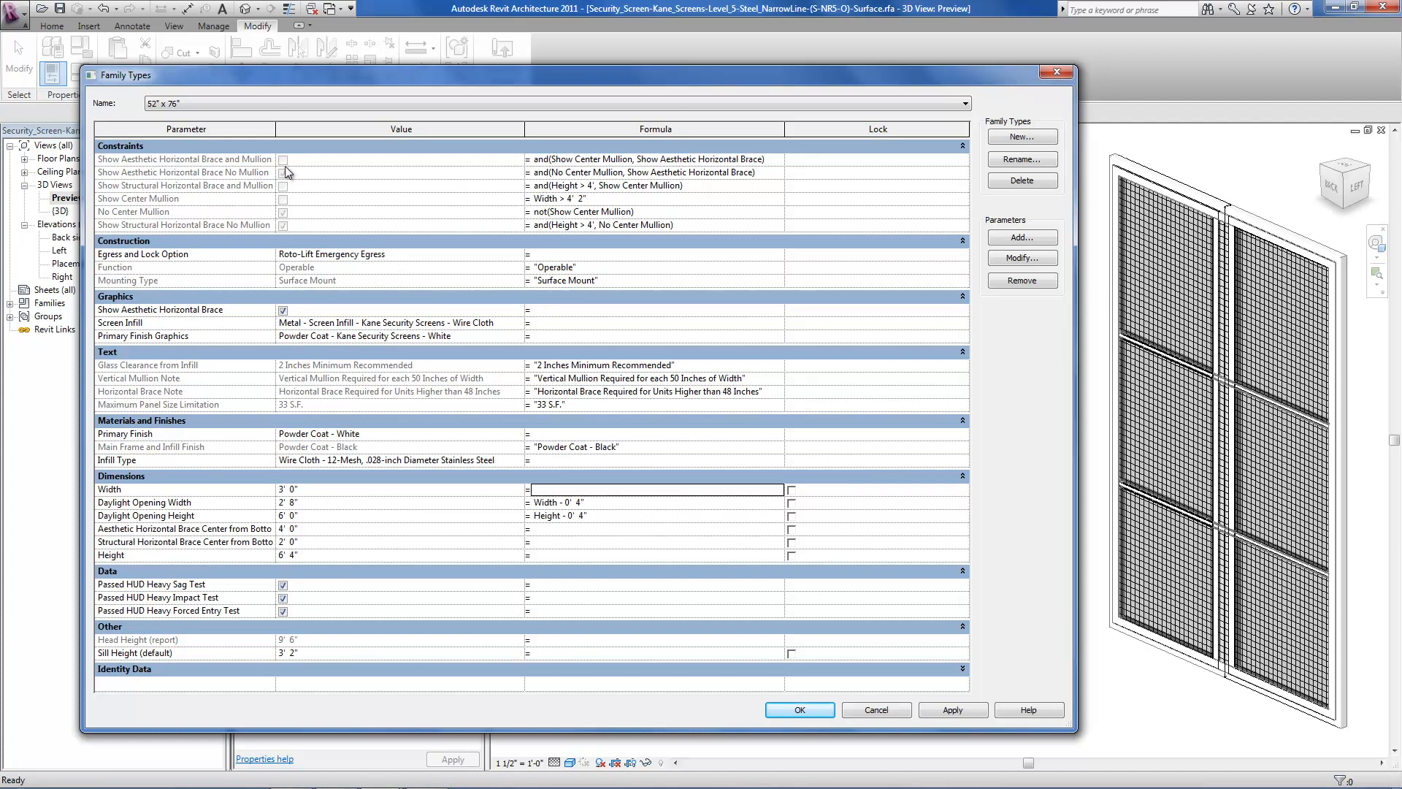
pyautogui.click(335, 488)
pyautogui.write('4 4')
pyautogui.press('Tab')
# - Review the Main Frame and Infill Finish, glass clearance, vertical mullion, horizontal brace and maximum panel size parameters
pyautogui.click(226, 448)
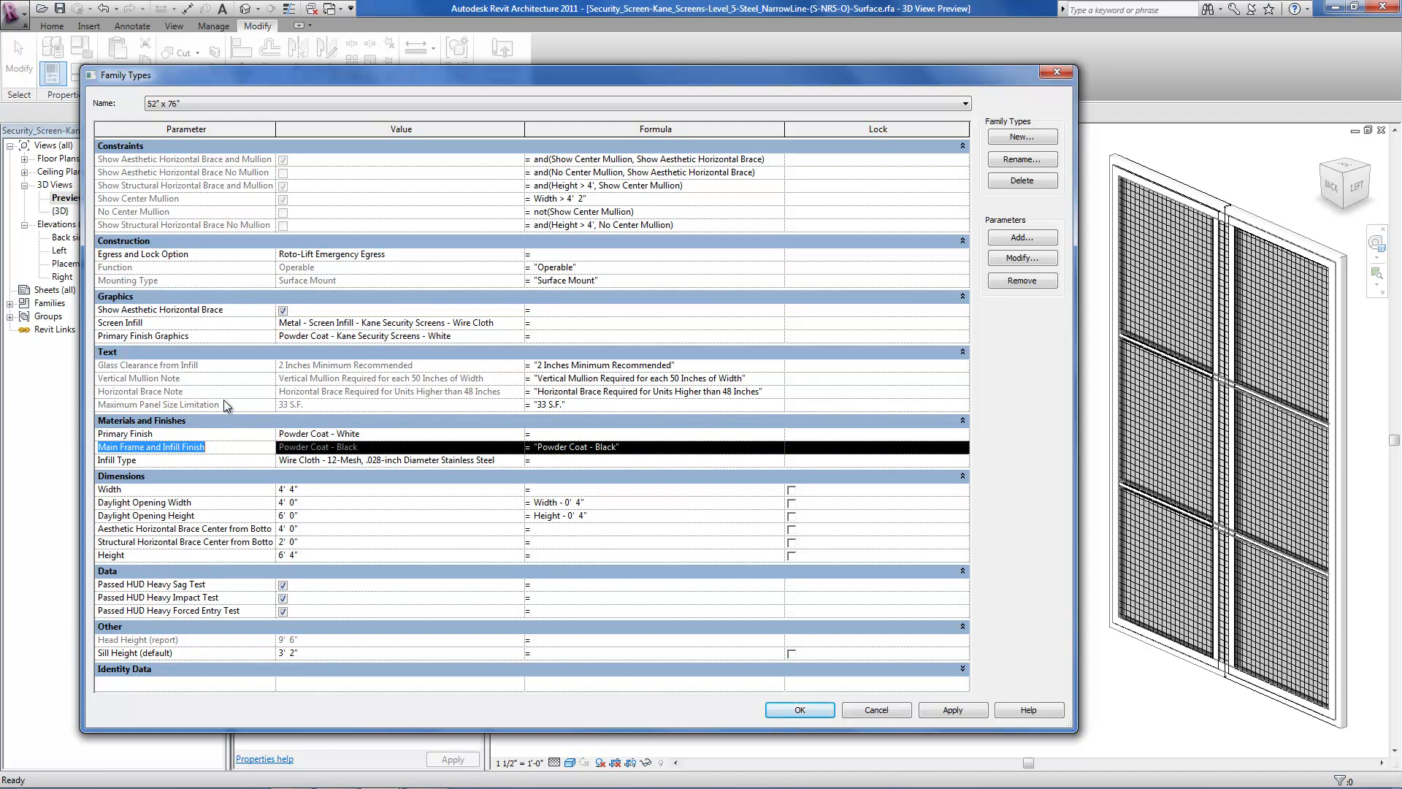
pyautogui.click(223, 366)
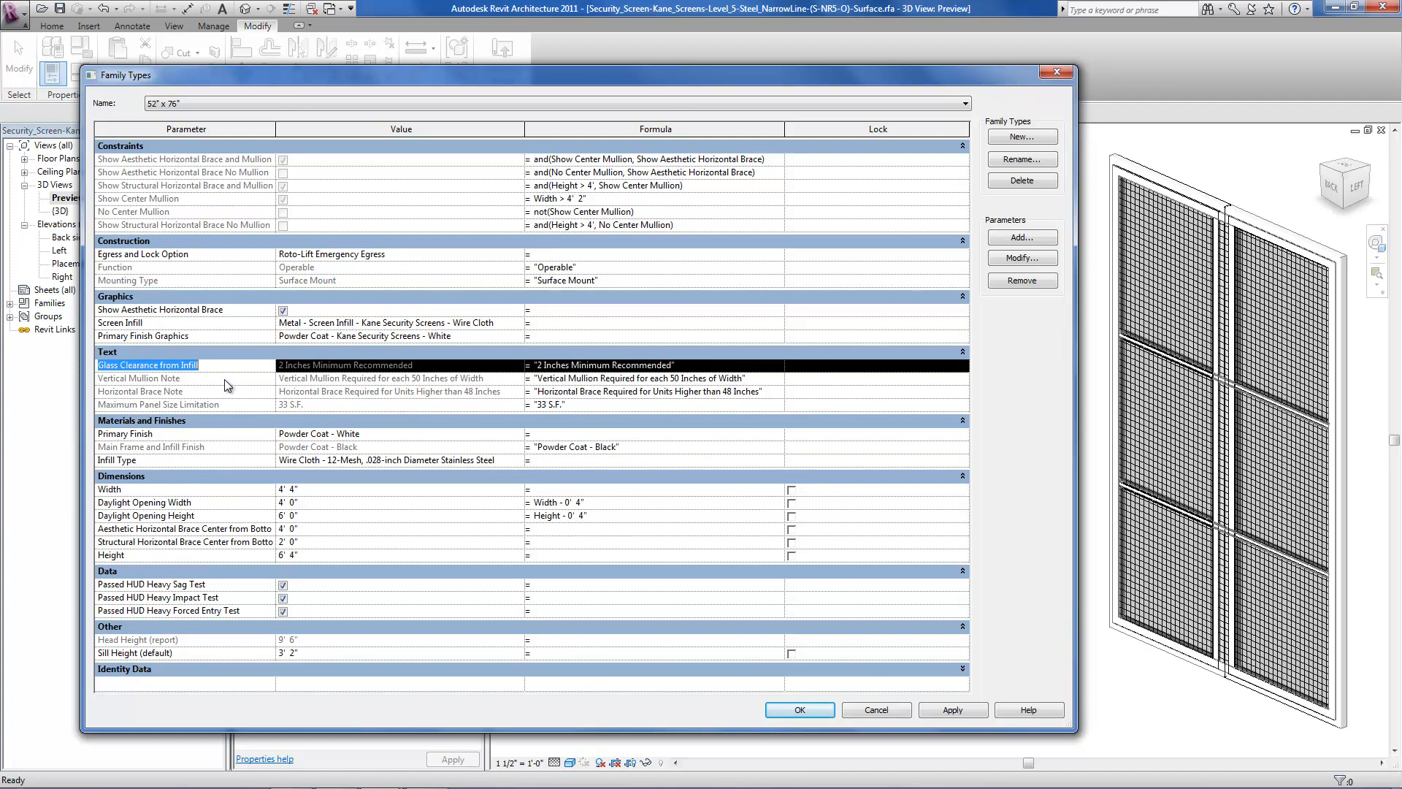
pyautogui.click(226, 379)
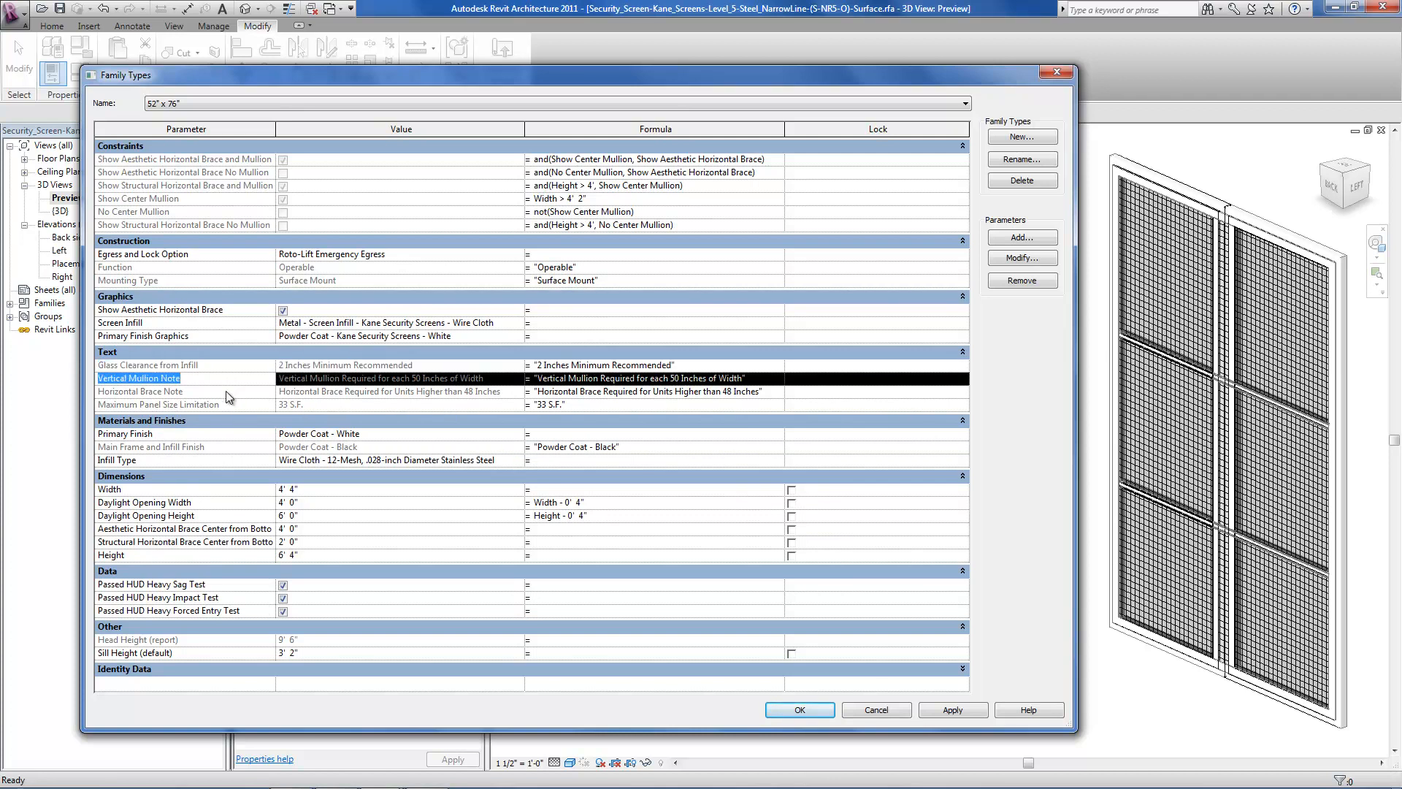
pyautogui.click(227, 391)
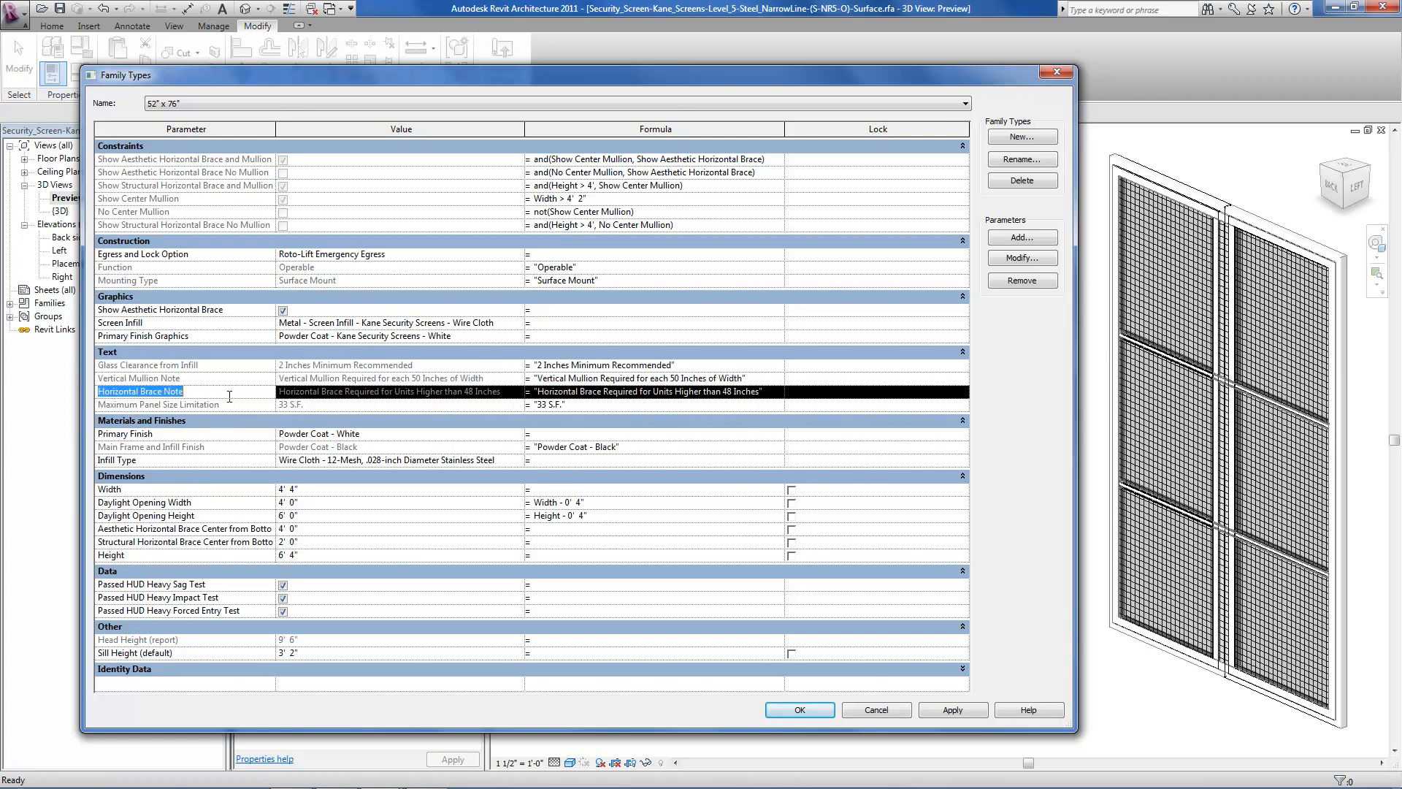
pyautogui.click(230, 402)
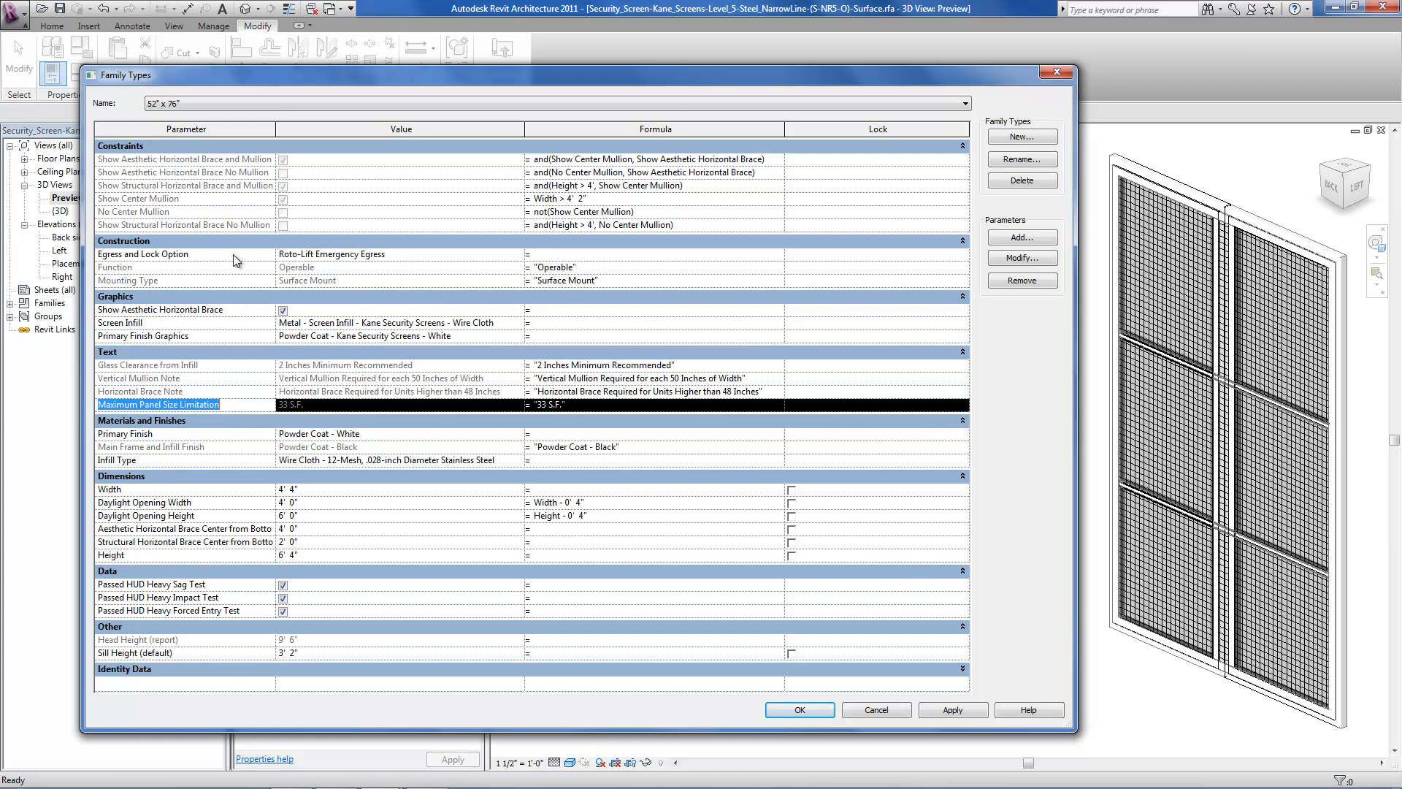
# - Set the Egress and Lock Option to Roto-Lift Emergency Egress with Exterior Maintenance Access and check its parameter properties
pyautogui.click(409, 254)
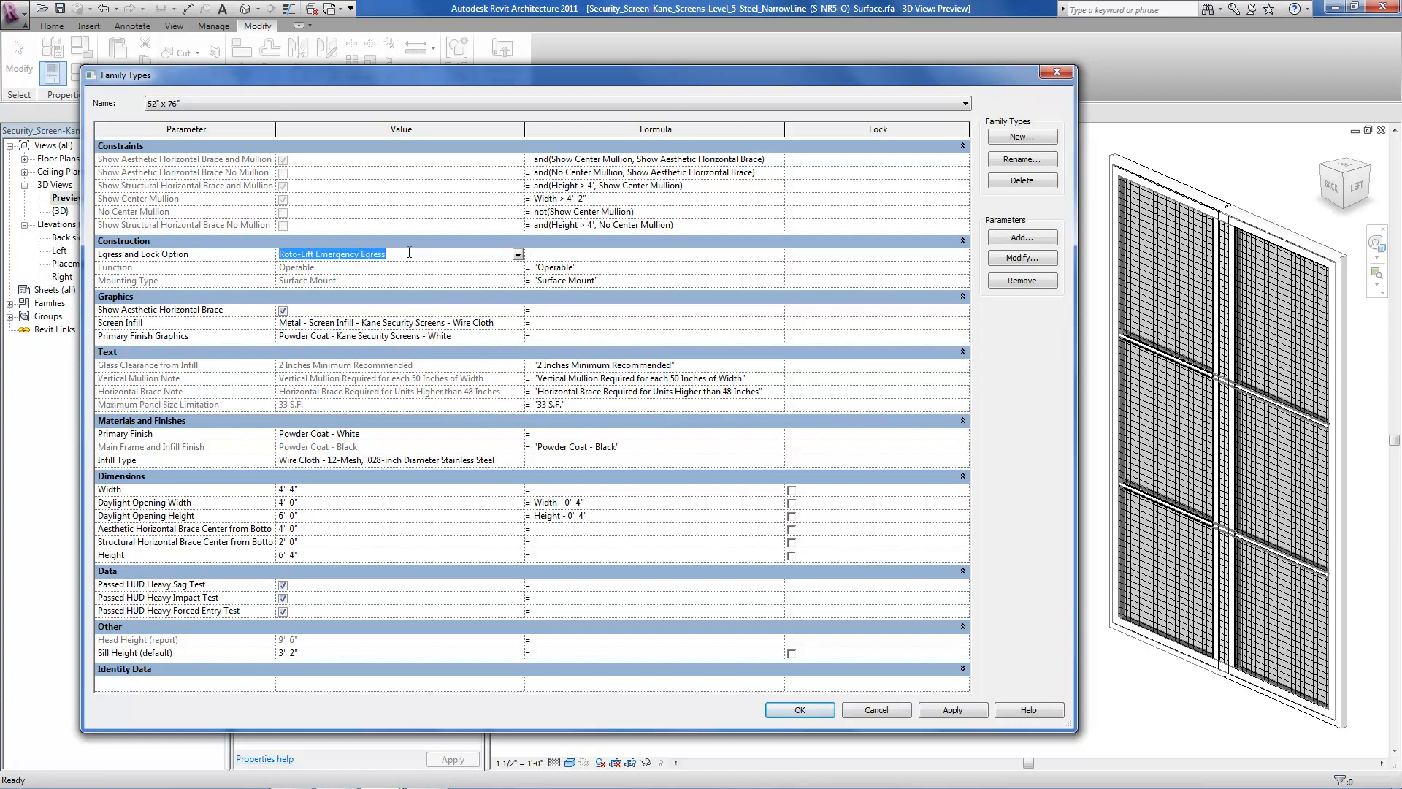
pyautogui.click(517, 255)
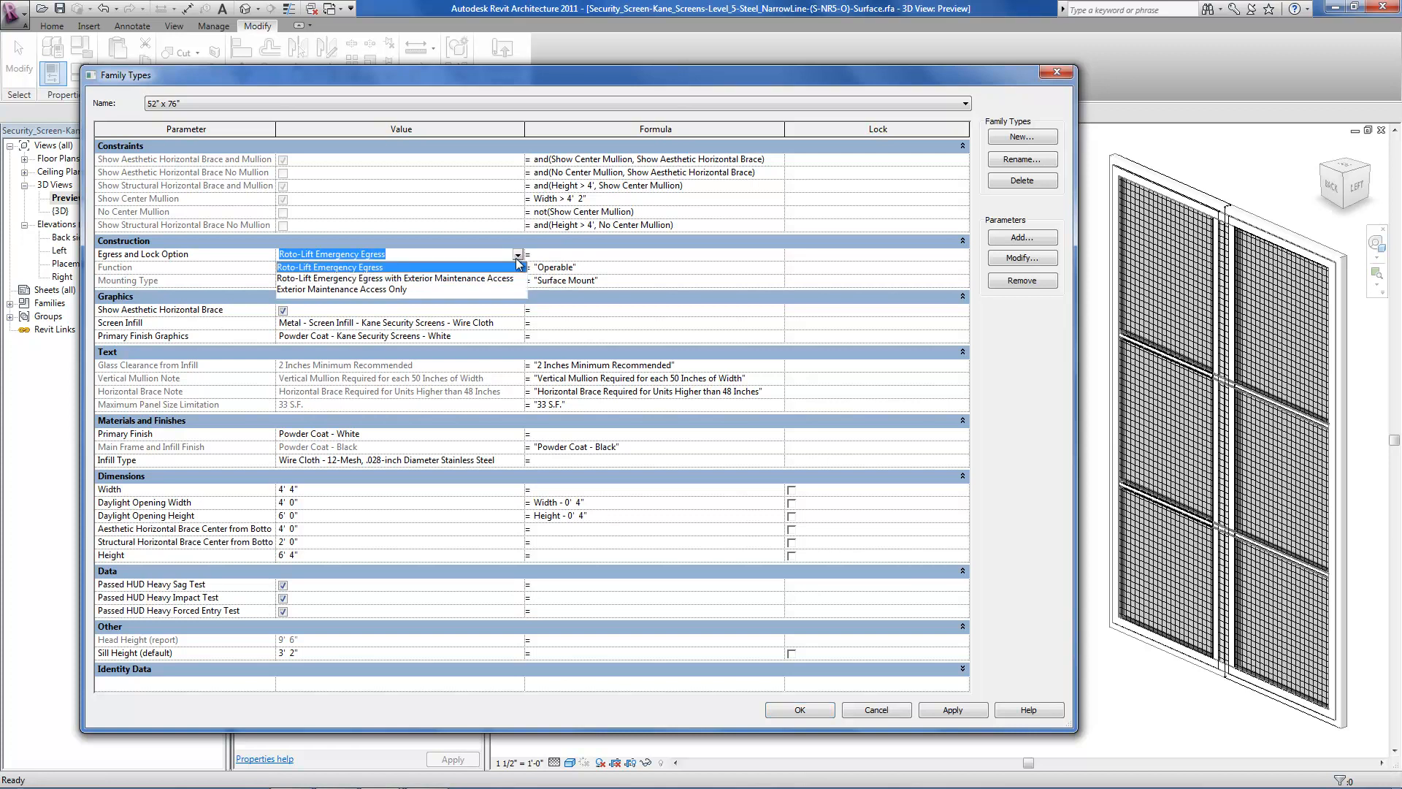
pyautogui.click(508, 279)
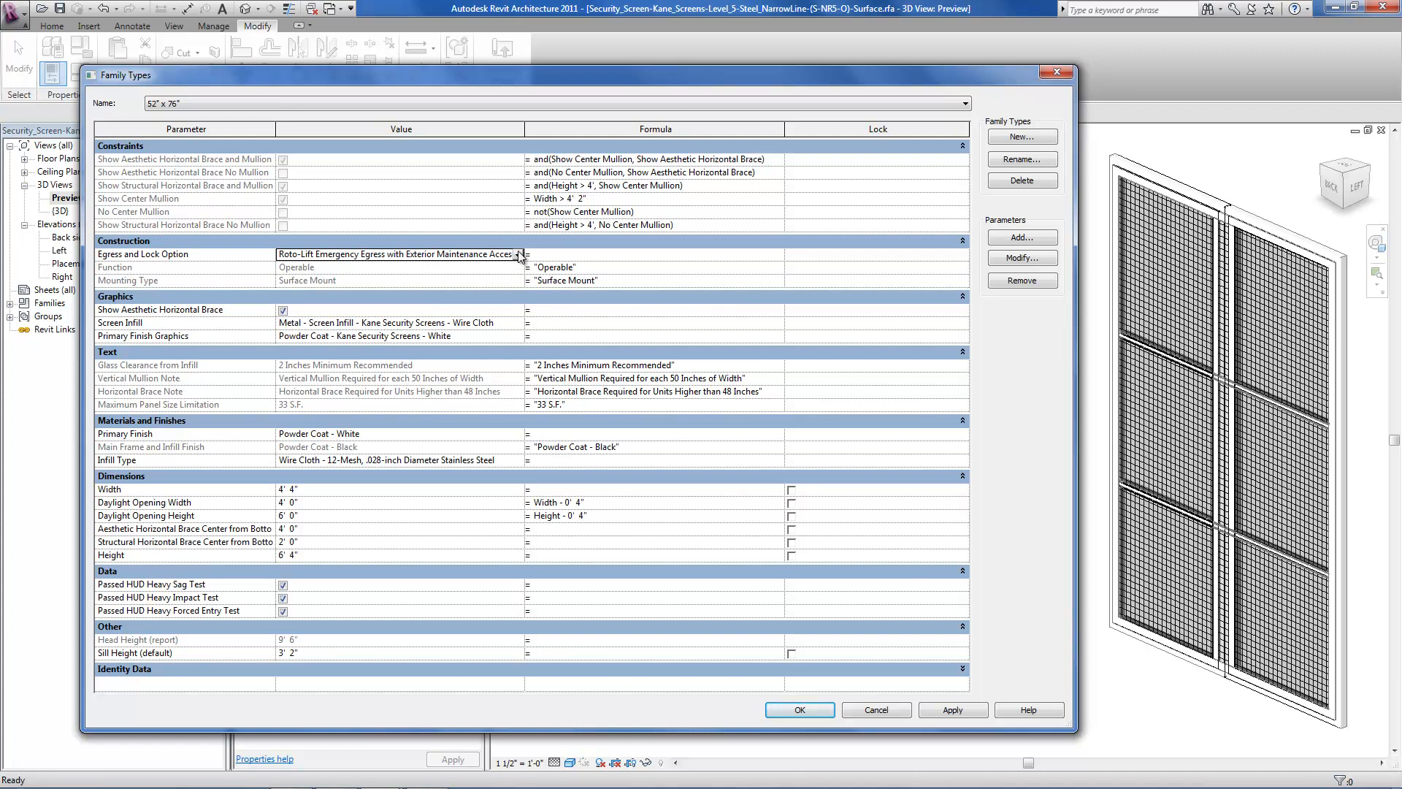
pyautogui.click(1022, 258)
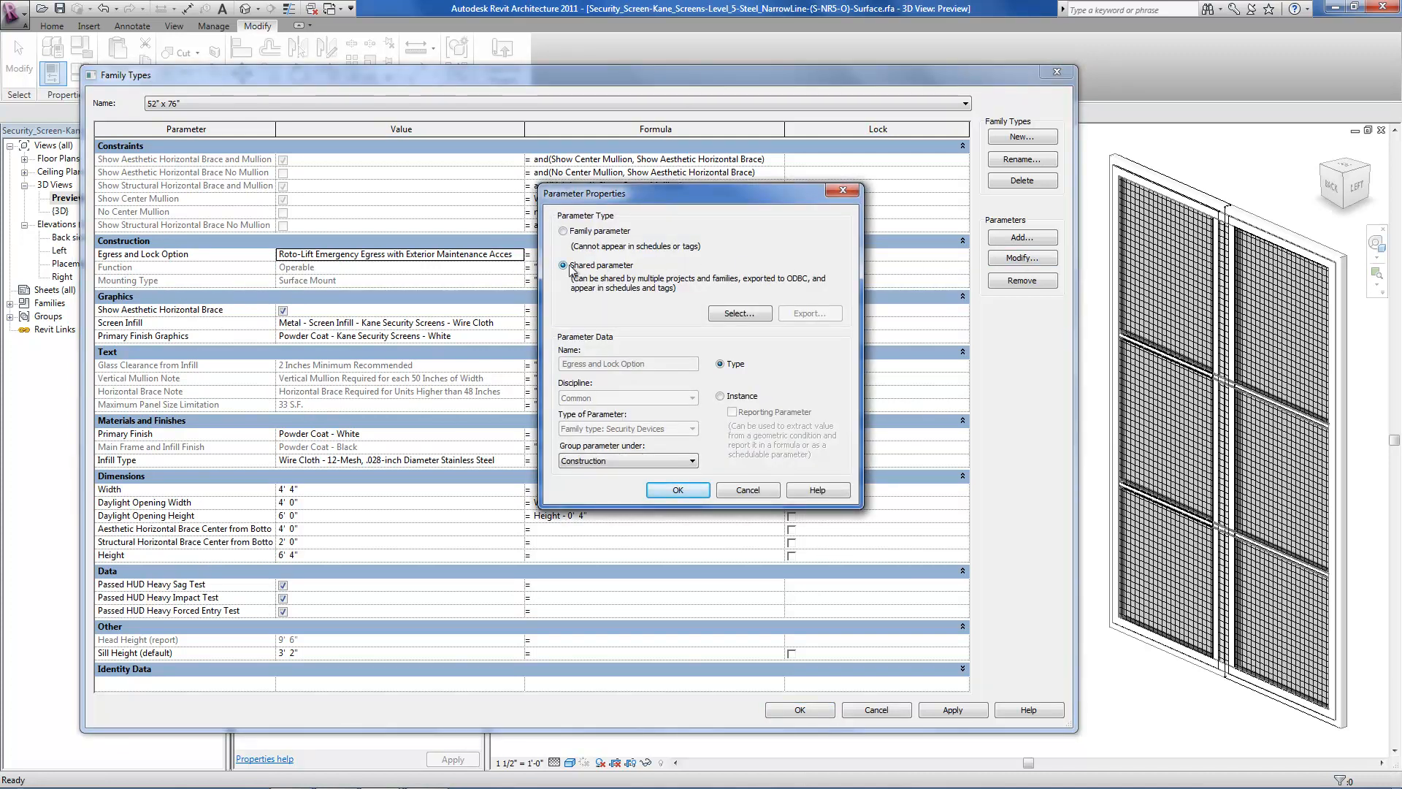
pyautogui.click(678, 489)
# - Try Exterior Maintenance Access Only as the Egress and Lock Option and set it back to Roto-Lift Emergency Egress
pyautogui.click(510, 255)
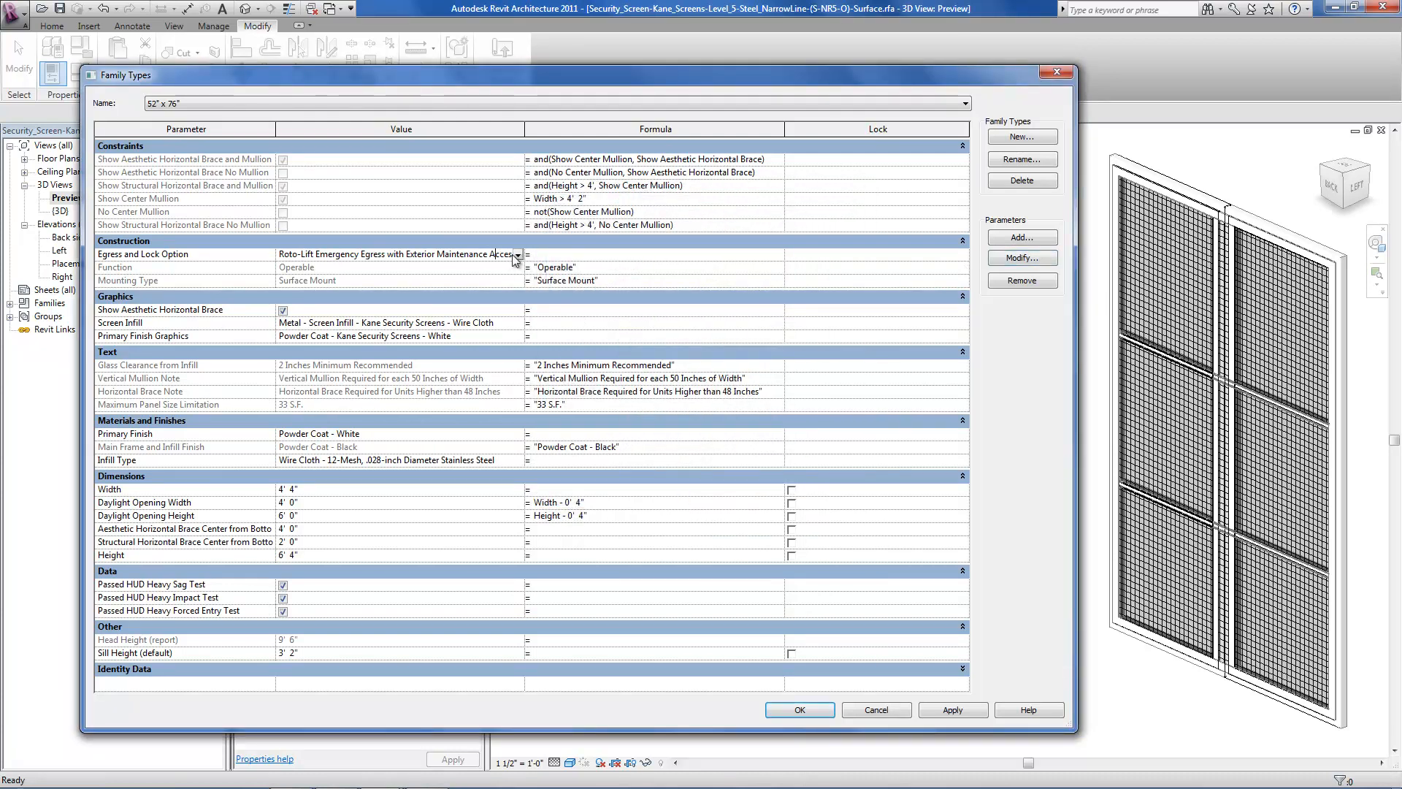
pyautogui.click(518, 255)
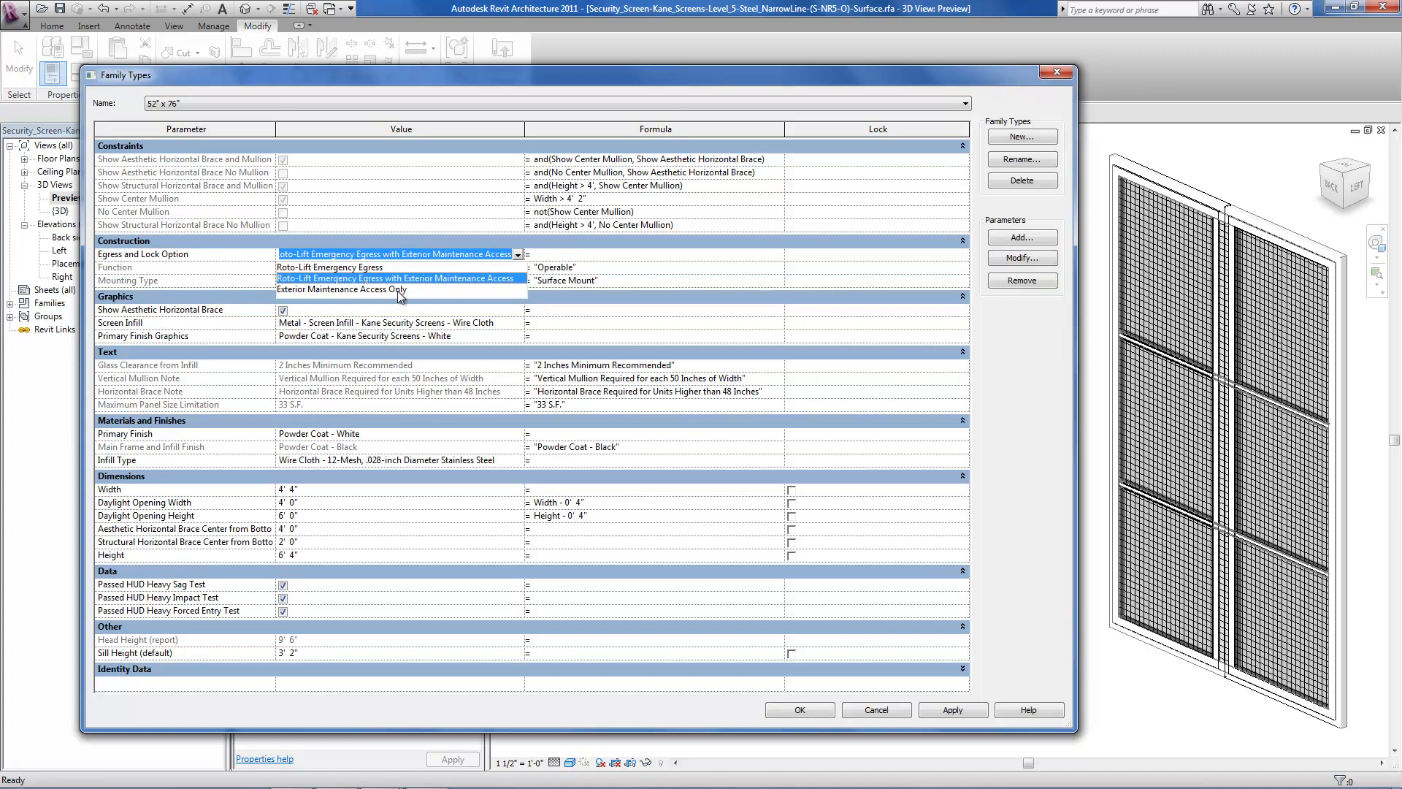
pyautogui.click(398, 290)
pyautogui.click(519, 255)
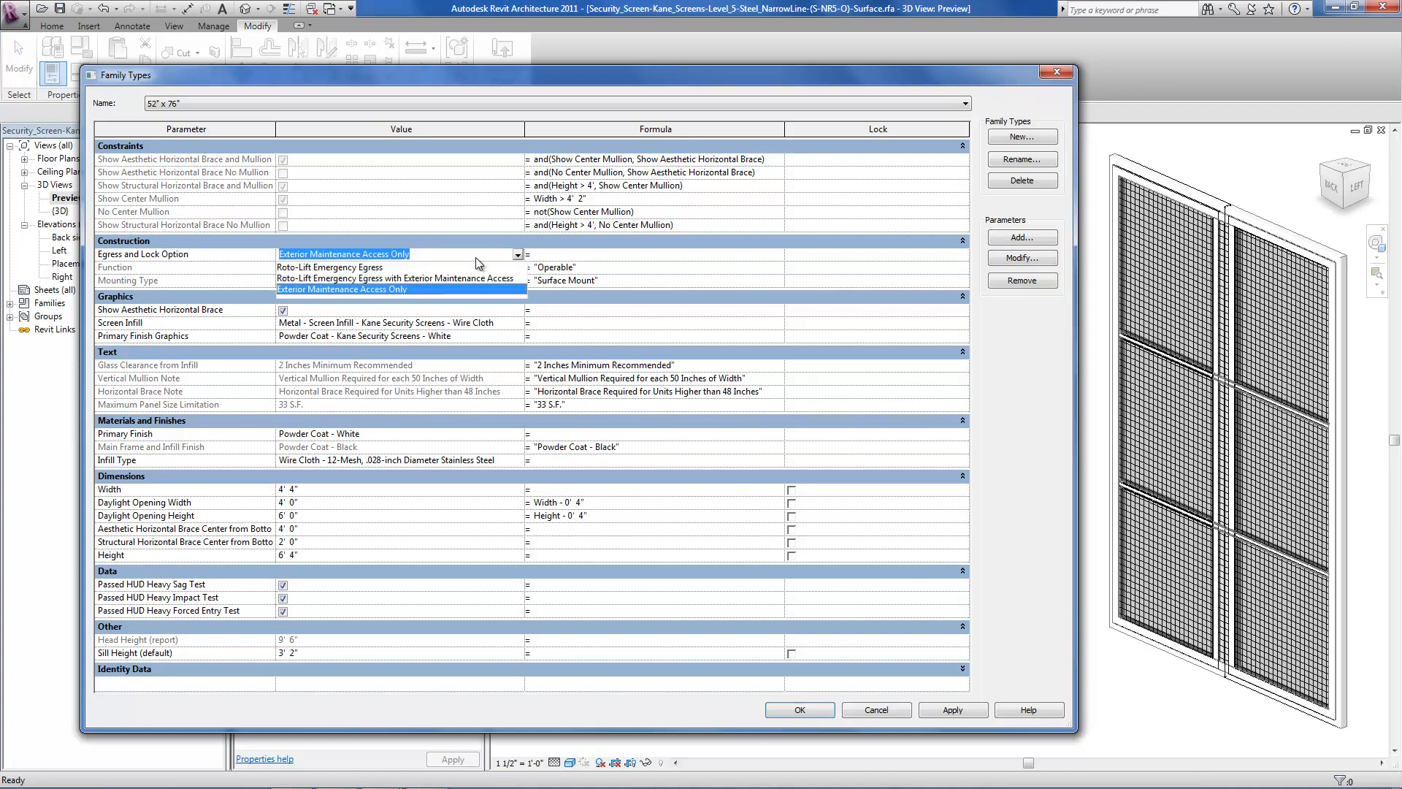
pyautogui.click(368, 267)
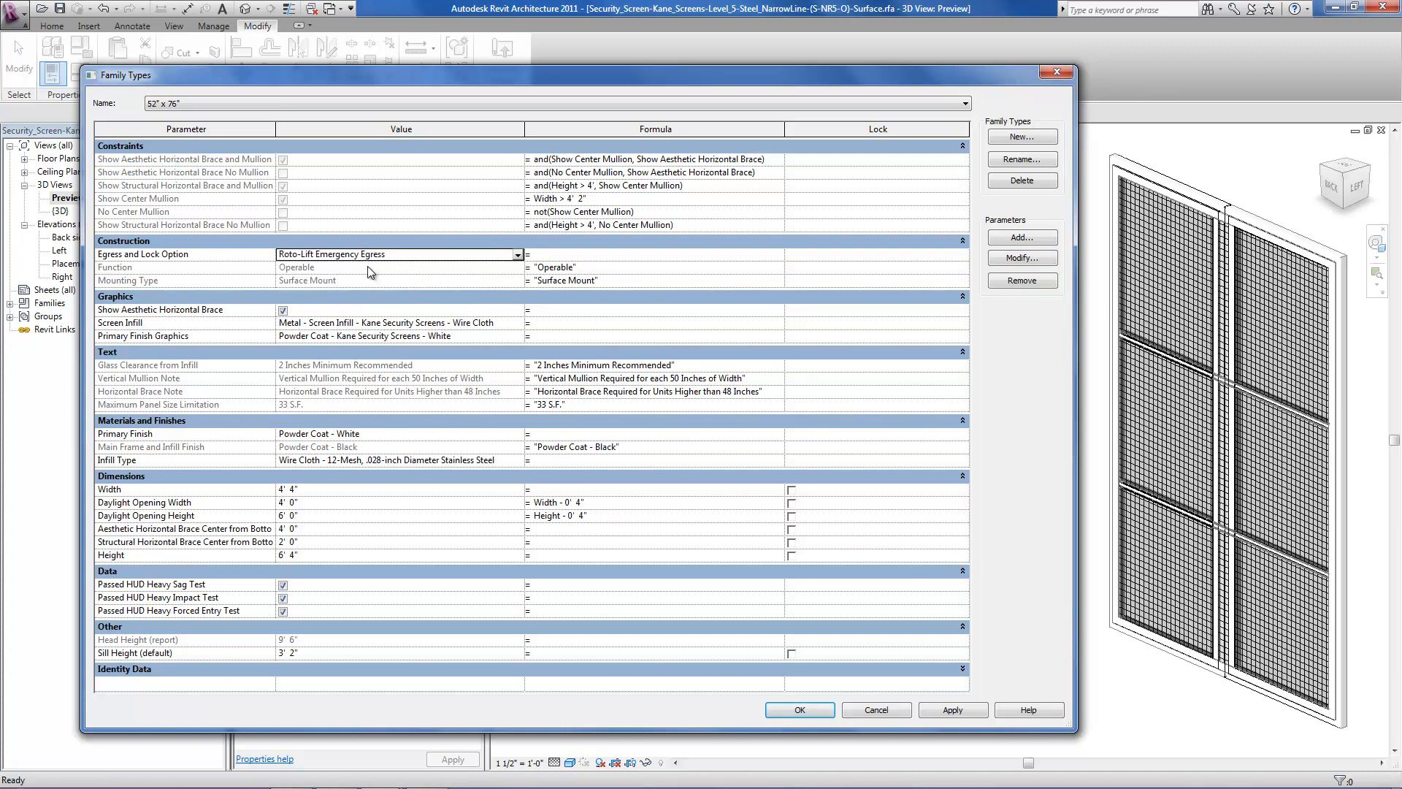
# - Open the material choices for Screen Infill and compare the Powder Coat Beige and Screen Infill Perf Panel materials
pyautogui.click(502, 324)
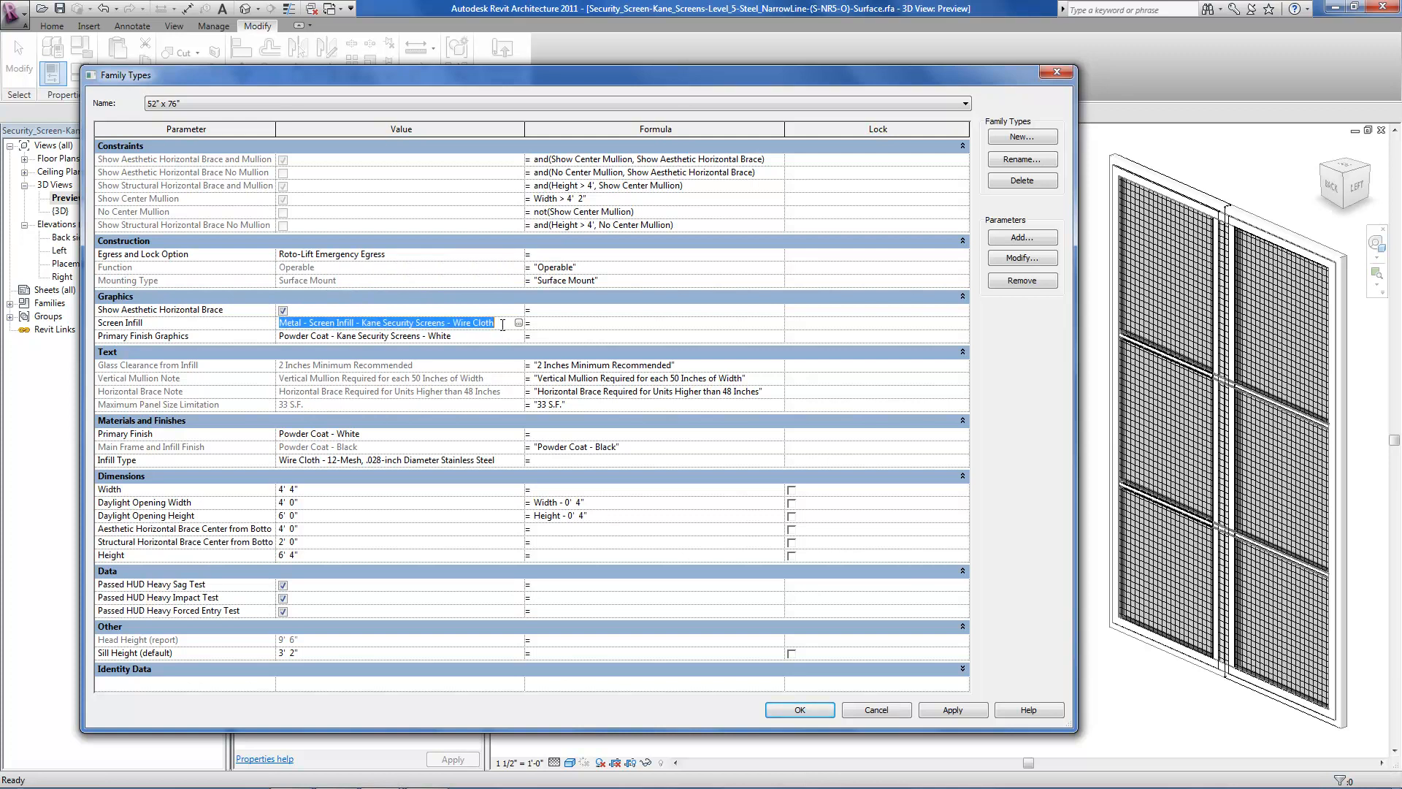
pyautogui.click(519, 323)
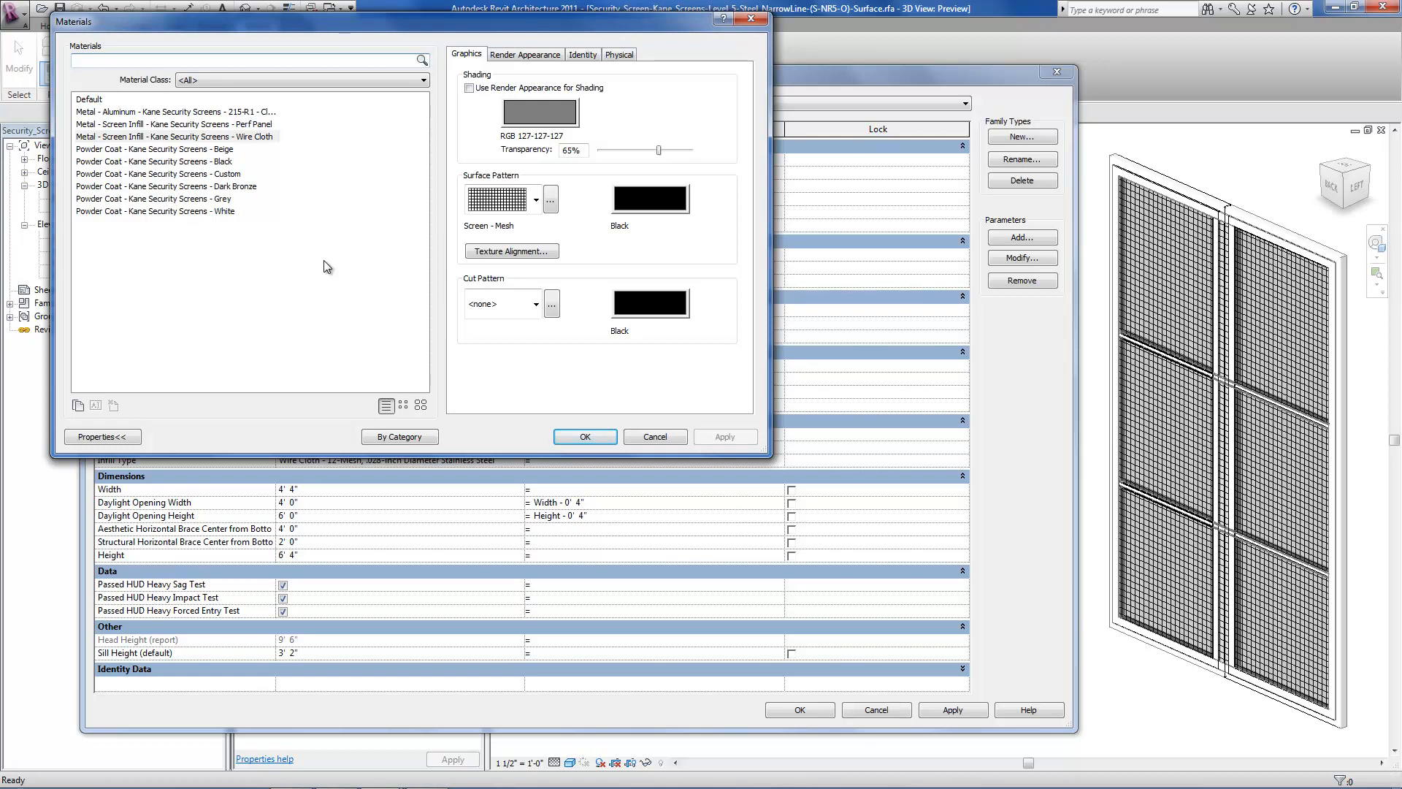
pyautogui.click(225, 150)
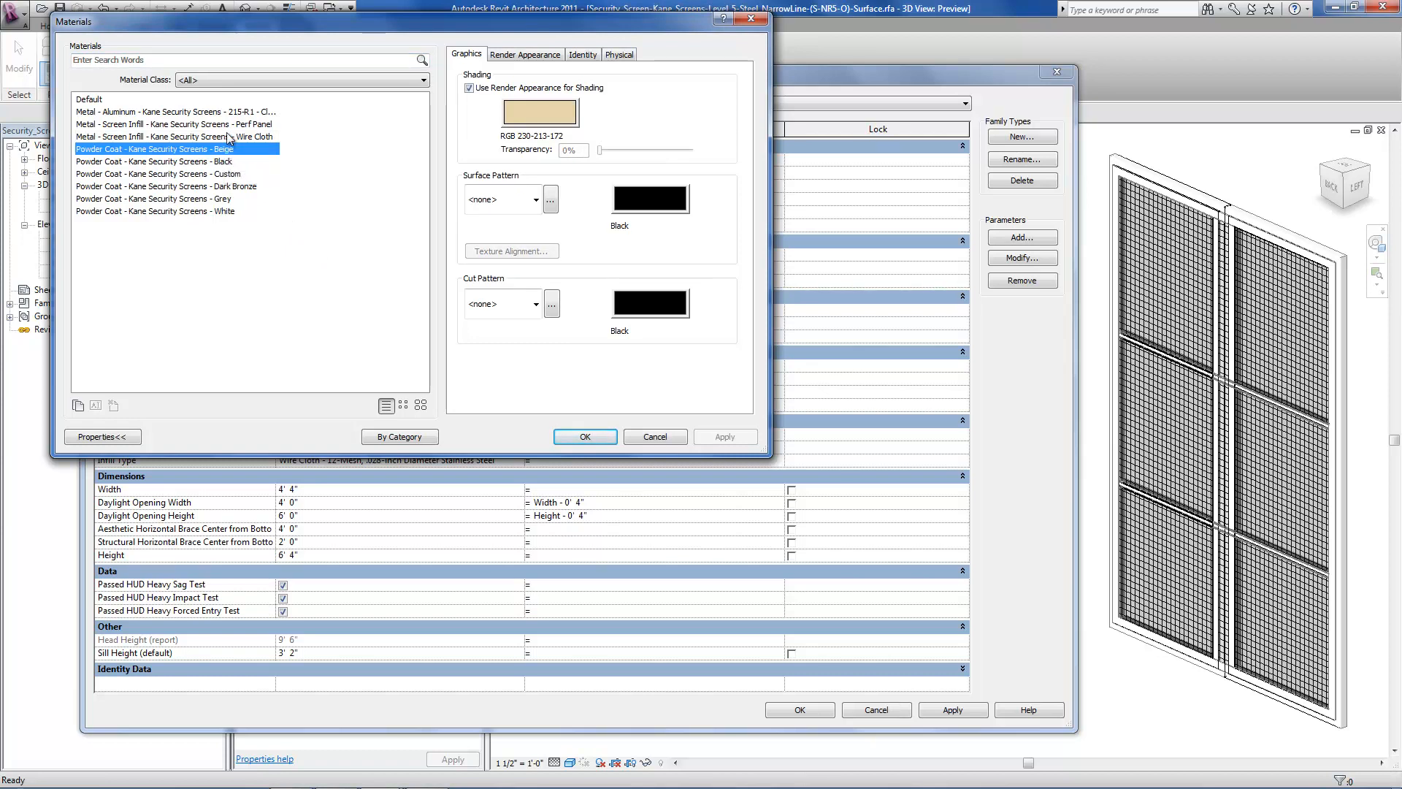
pyautogui.click(232, 124)
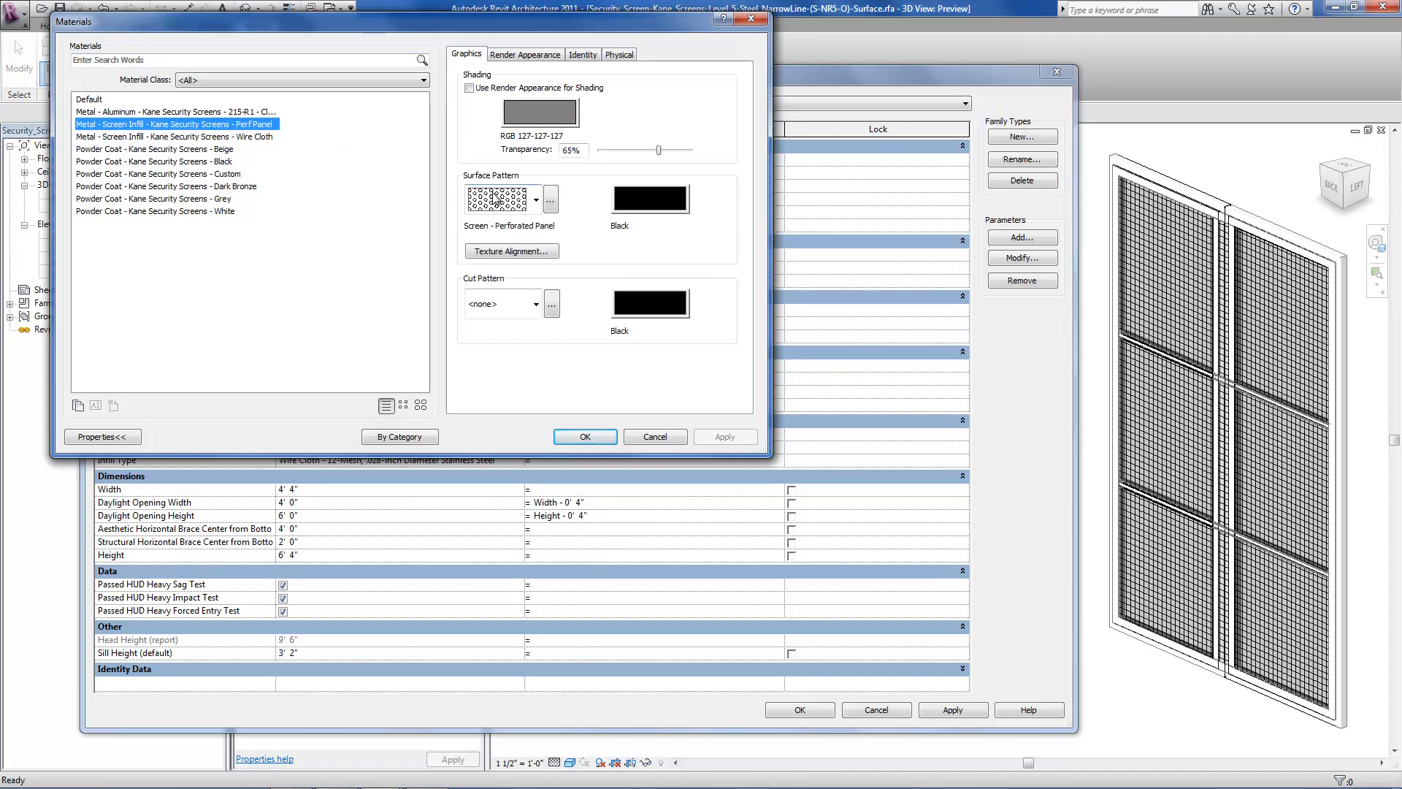
# - Examine the Perf Panel material's render appearance and its texture image, leaving the Screen Infill material unchanged
pyautogui.click(523, 55)
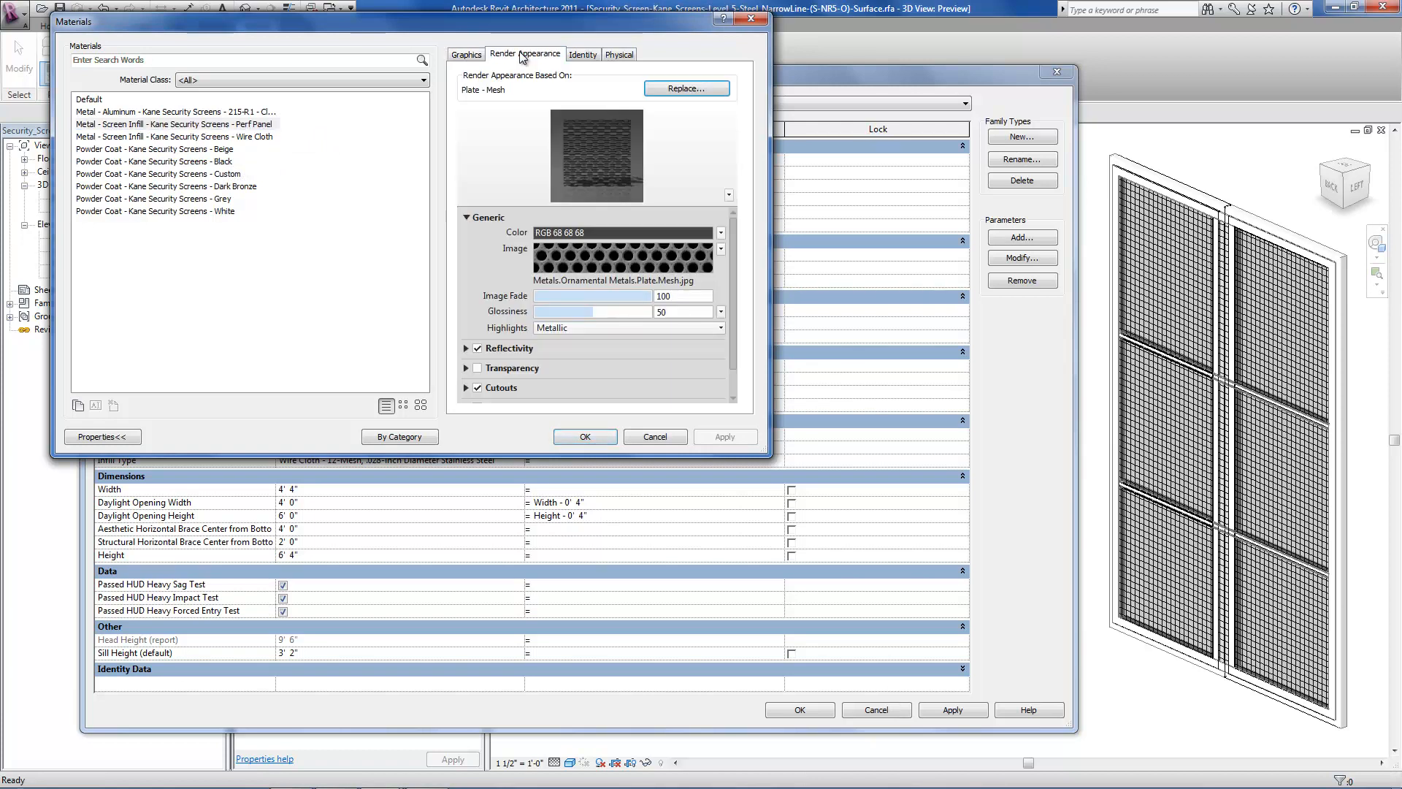
pyautogui.click(597, 253)
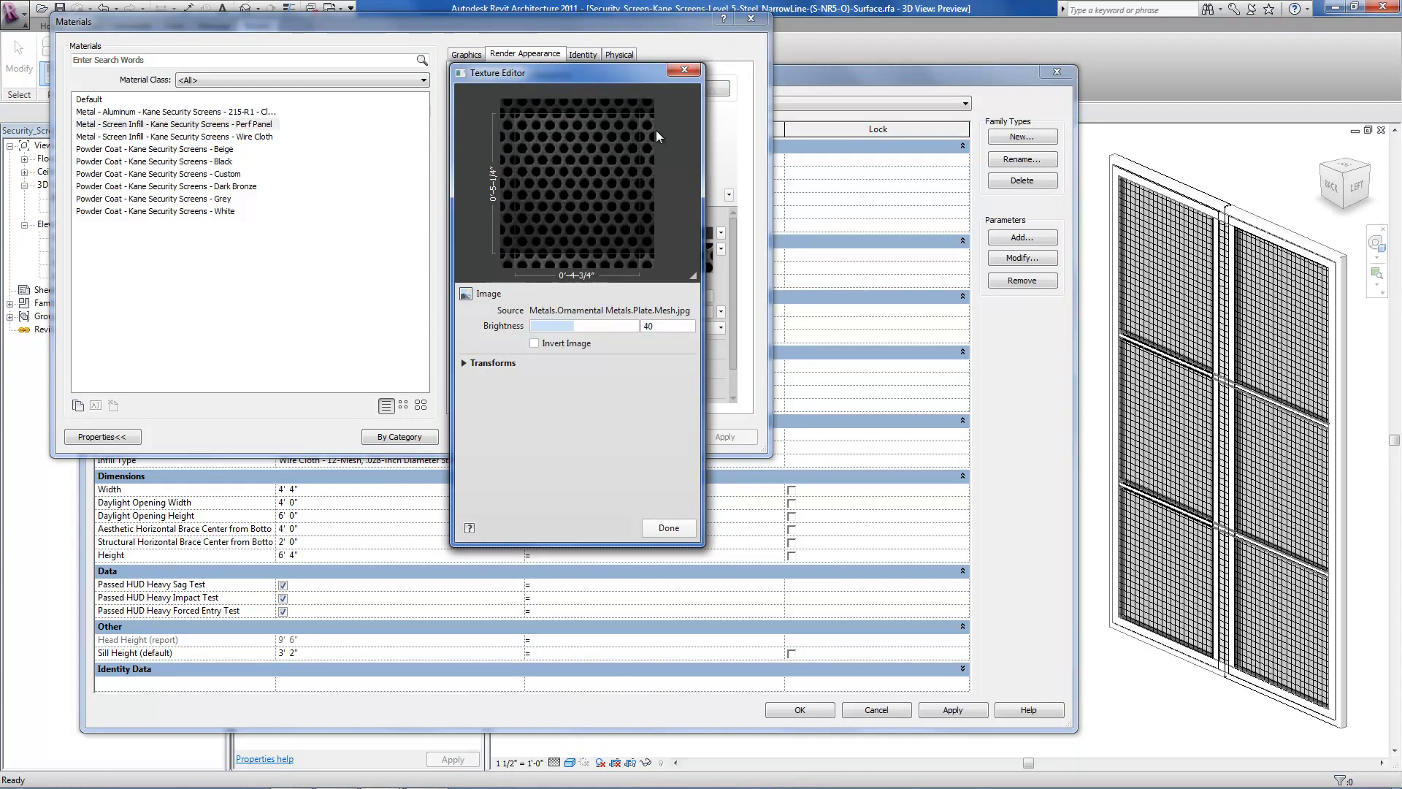
pyautogui.click(684, 72)
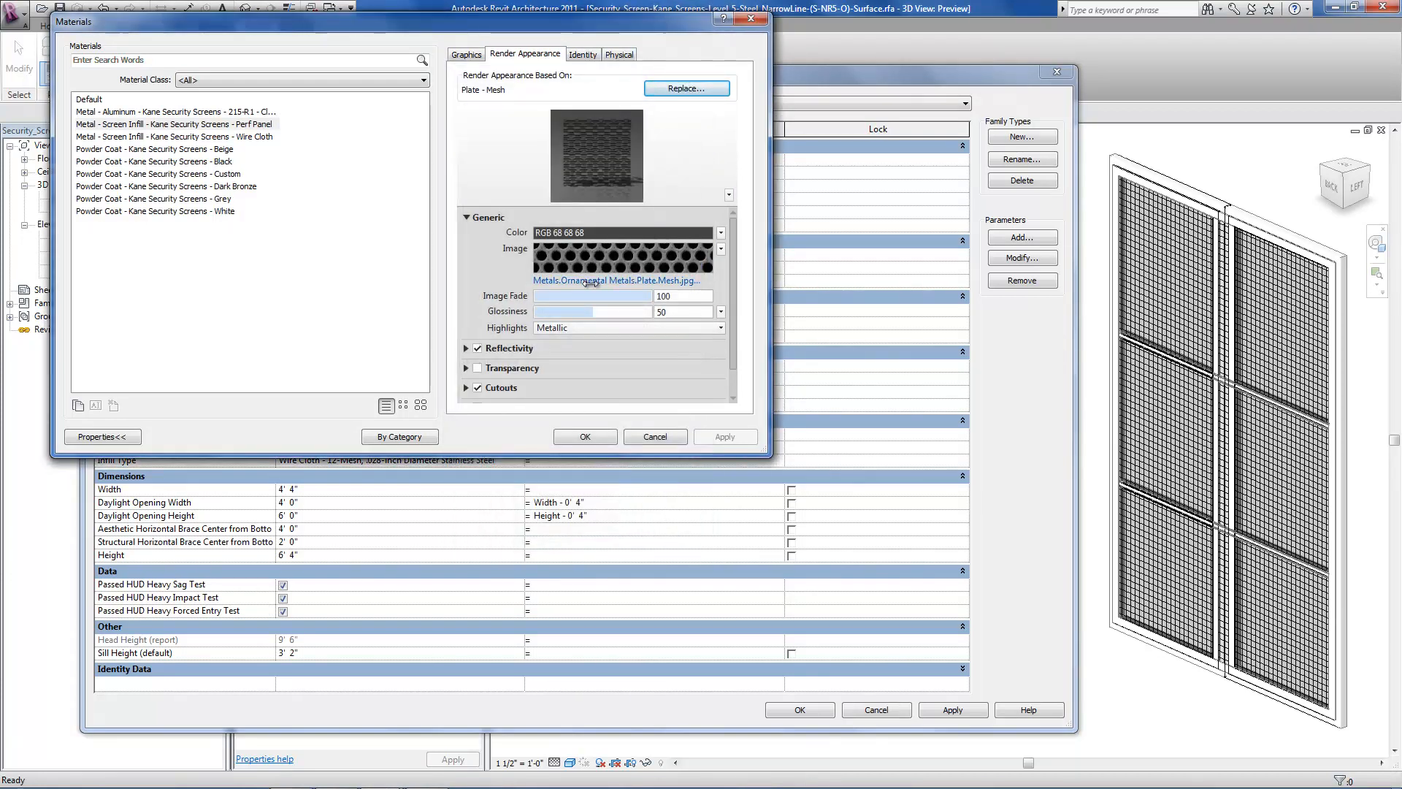
pyautogui.click(644, 435)
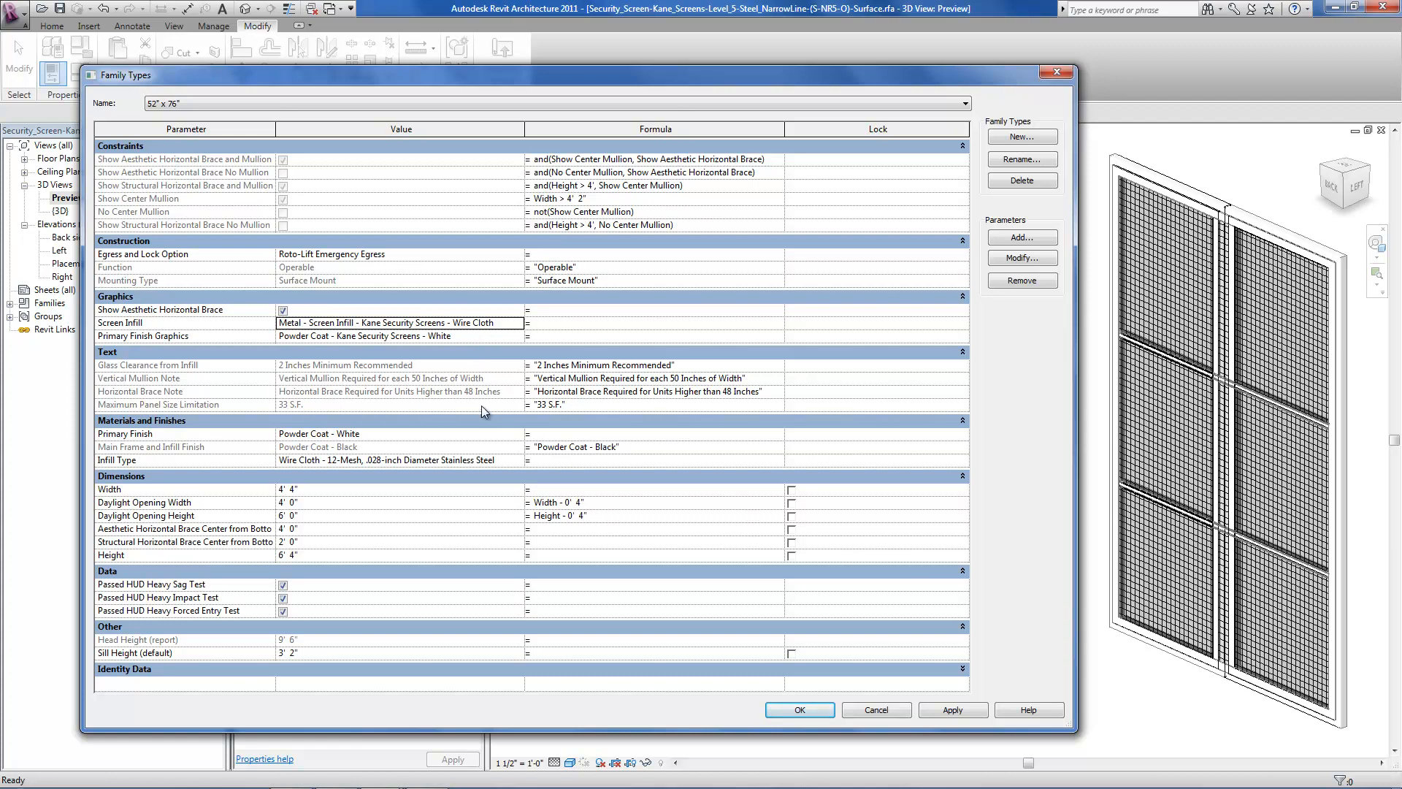
# - Review the Primary Finish options along with the Primary Finish Graphics and Infill Type parameters
pyautogui.click(488, 434)
pyautogui.click(517, 434)
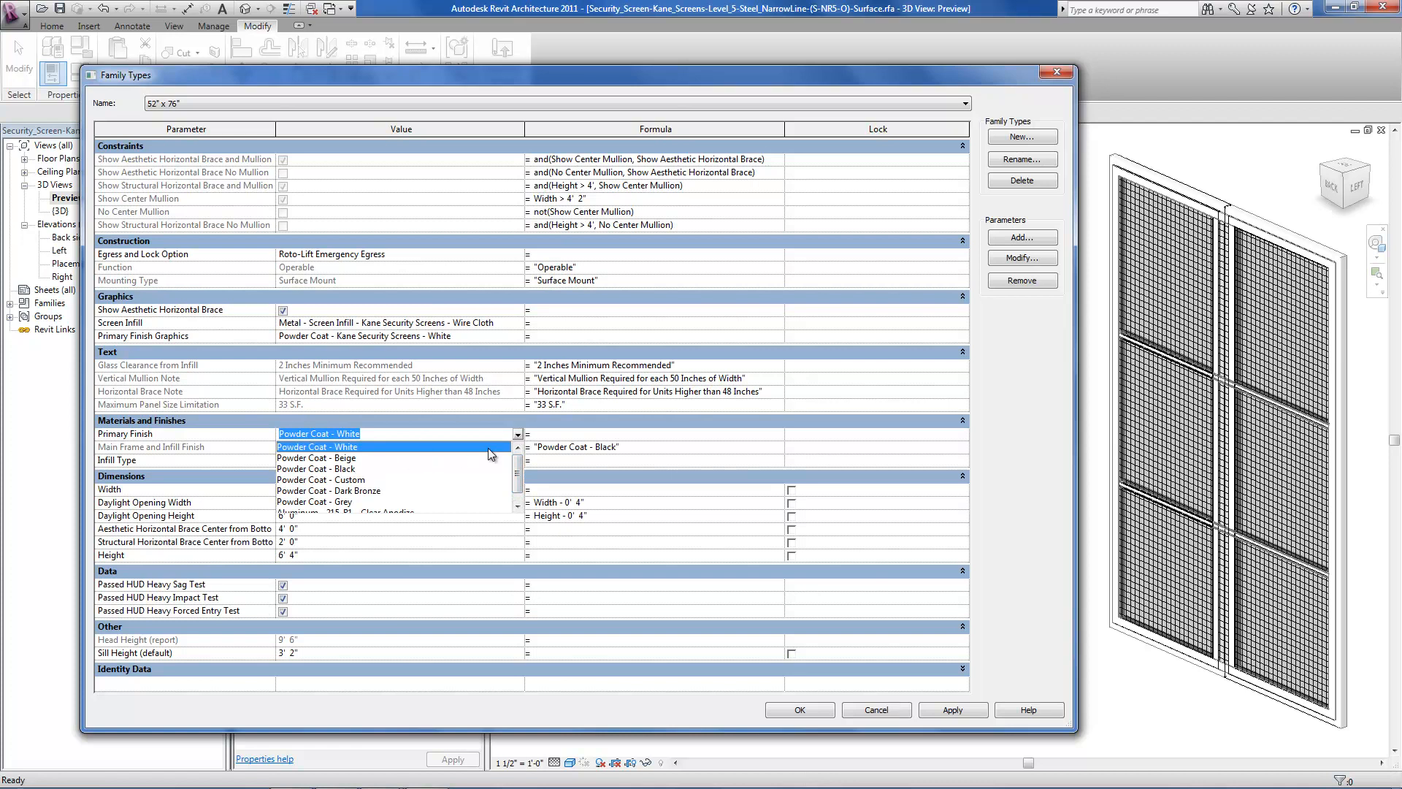
pyautogui.click(517, 437)
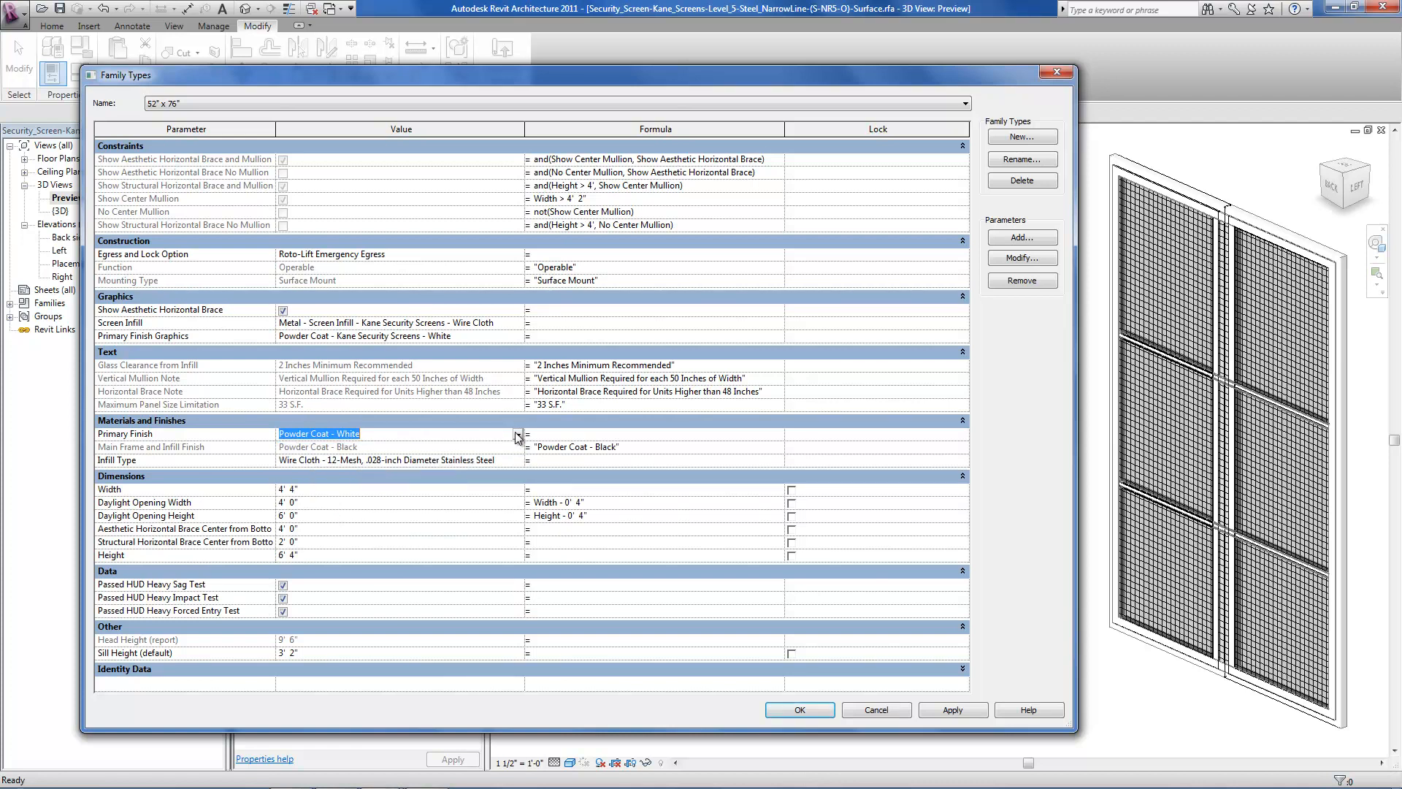
pyautogui.click(467, 335)
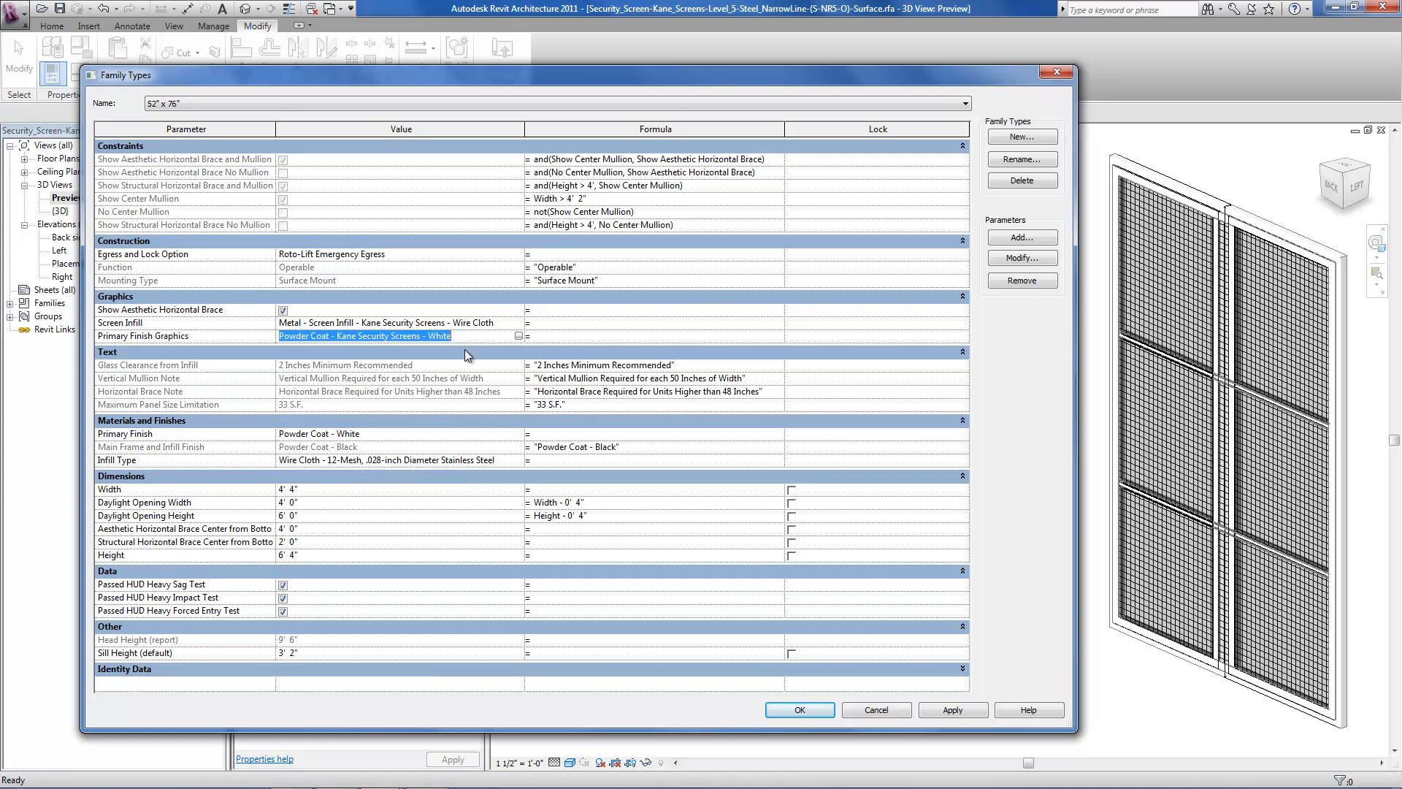
pyautogui.click(506, 458)
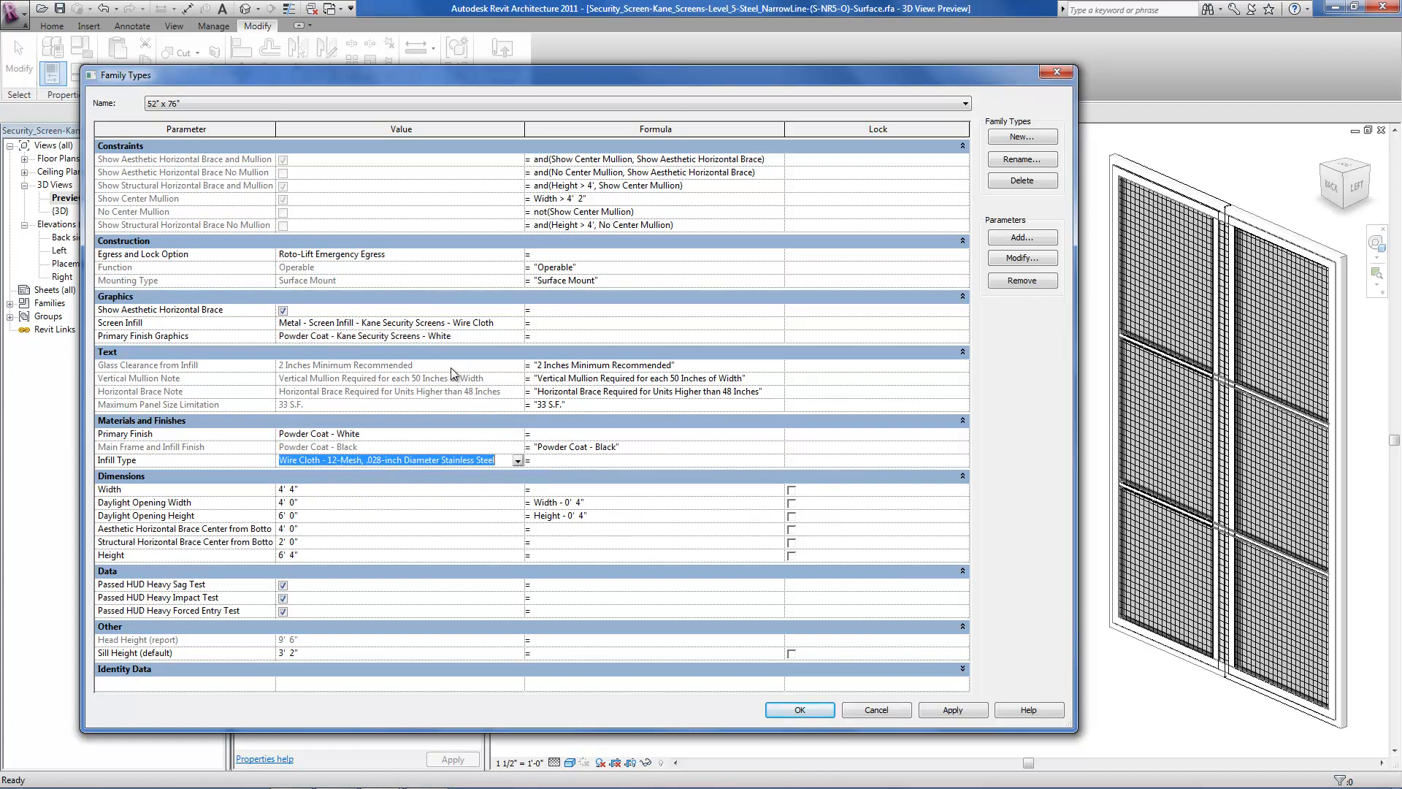
# - Toggle Show Aesthetic Horizontal Brace off and back on for the 52" x 76" type
pyautogui.click(373, 309)
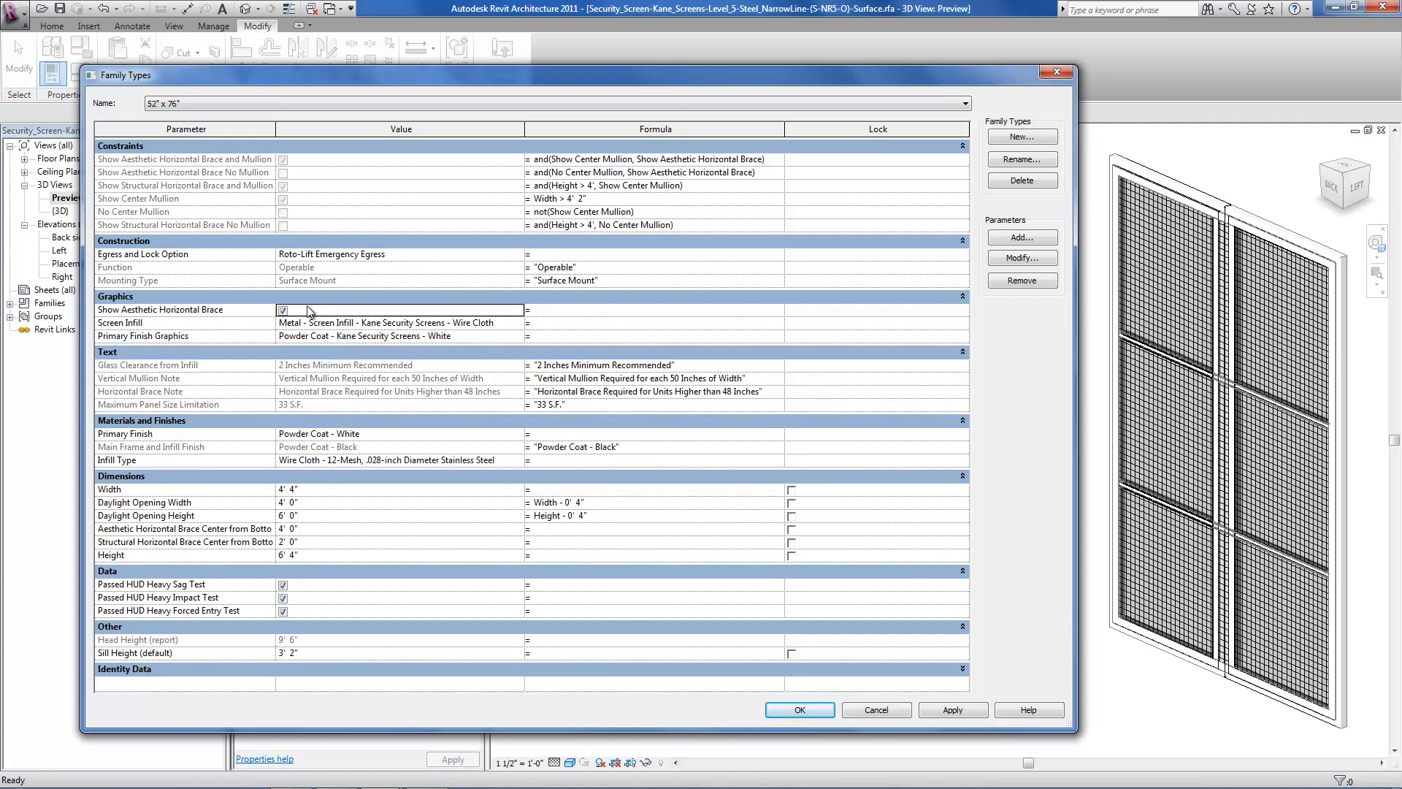
pyautogui.click(282, 311)
pyautogui.click(282, 310)
pyautogui.click(251, 310)
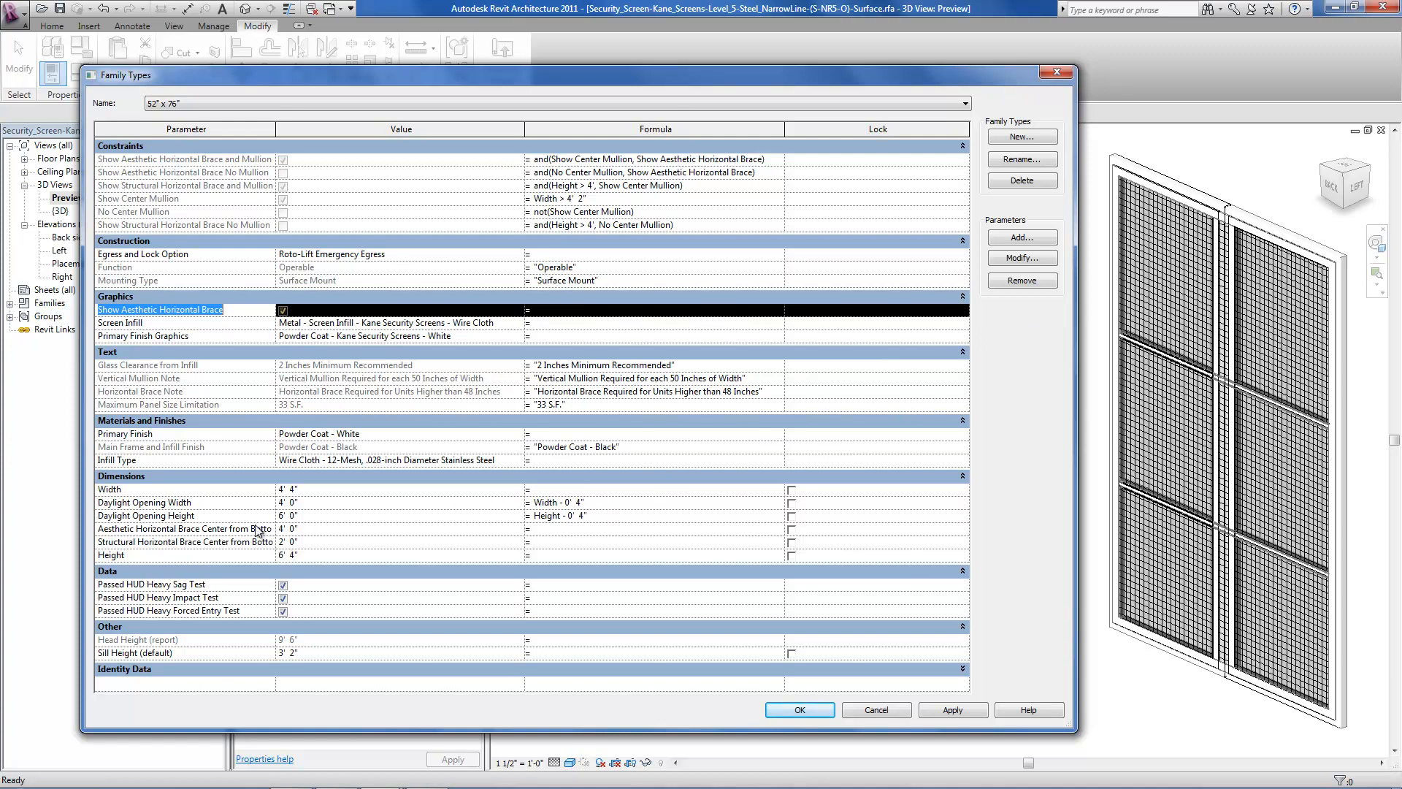
# - Test an Aesthetic Horizontal Brace Center from Bottom value of 3' and restore it to 4'
pyautogui.click(254, 528)
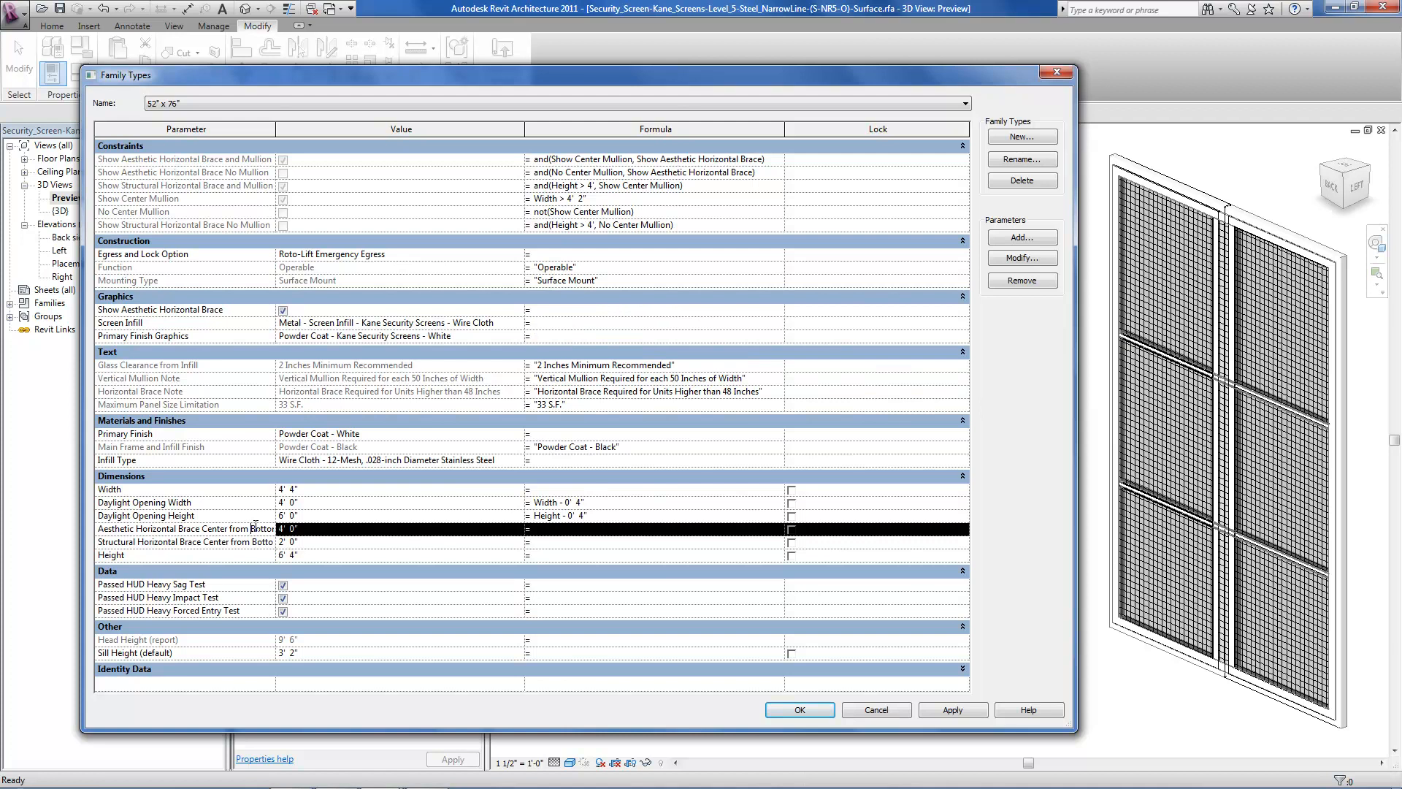
pyautogui.click(352, 528)
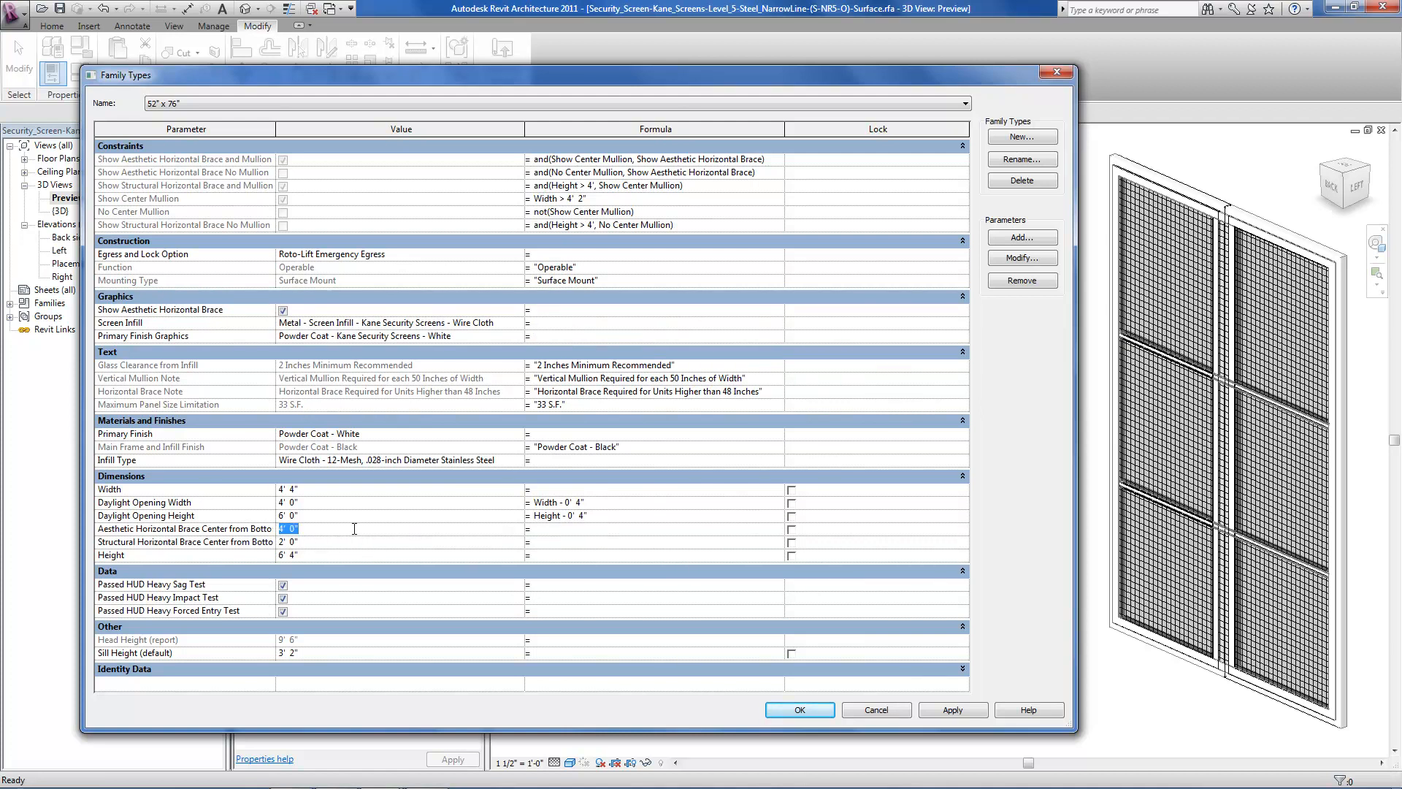
pyautogui.write('3')
pyautogui.click(952, 710)
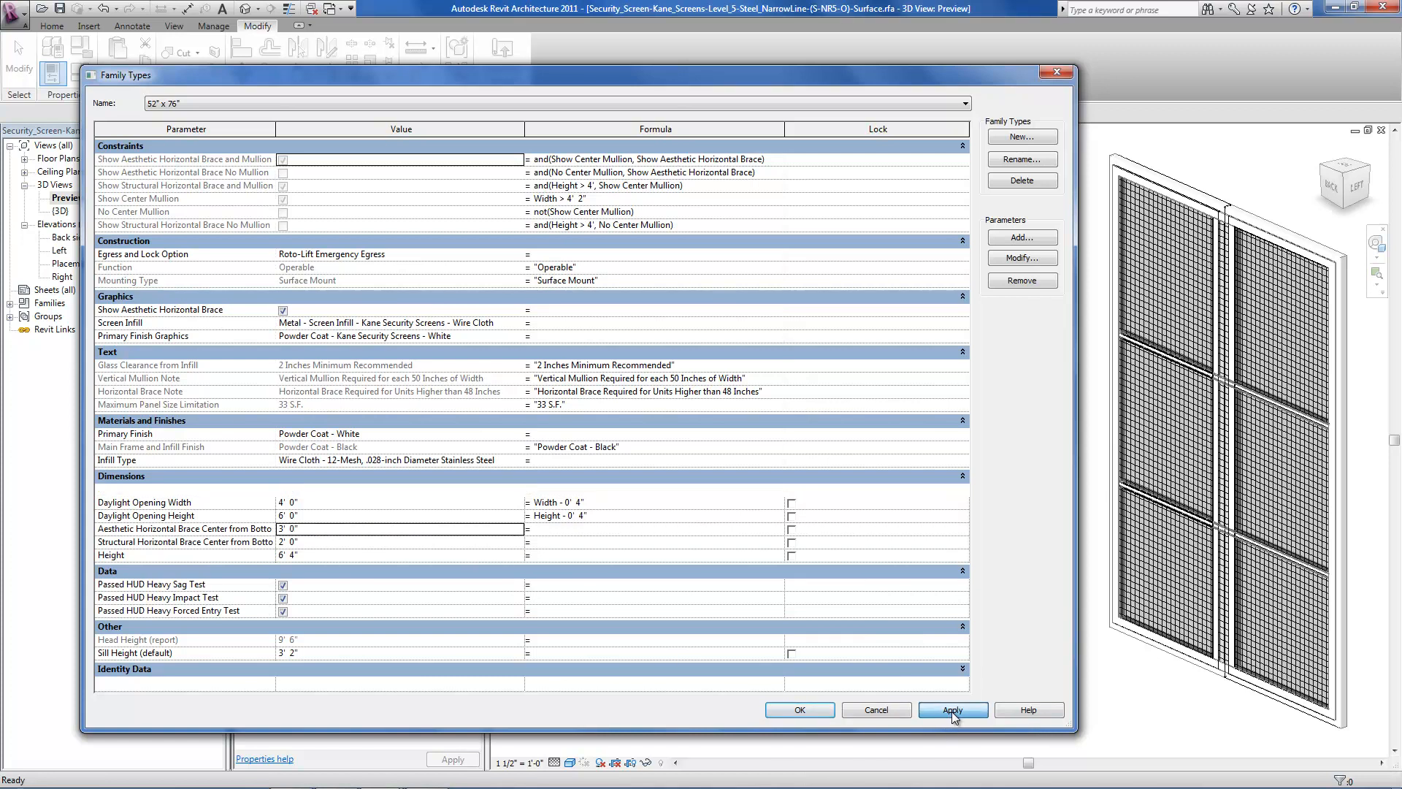
pyautogui.click(355, 529)
pyautogui.write('4')
pyautogui.click(940, 710)
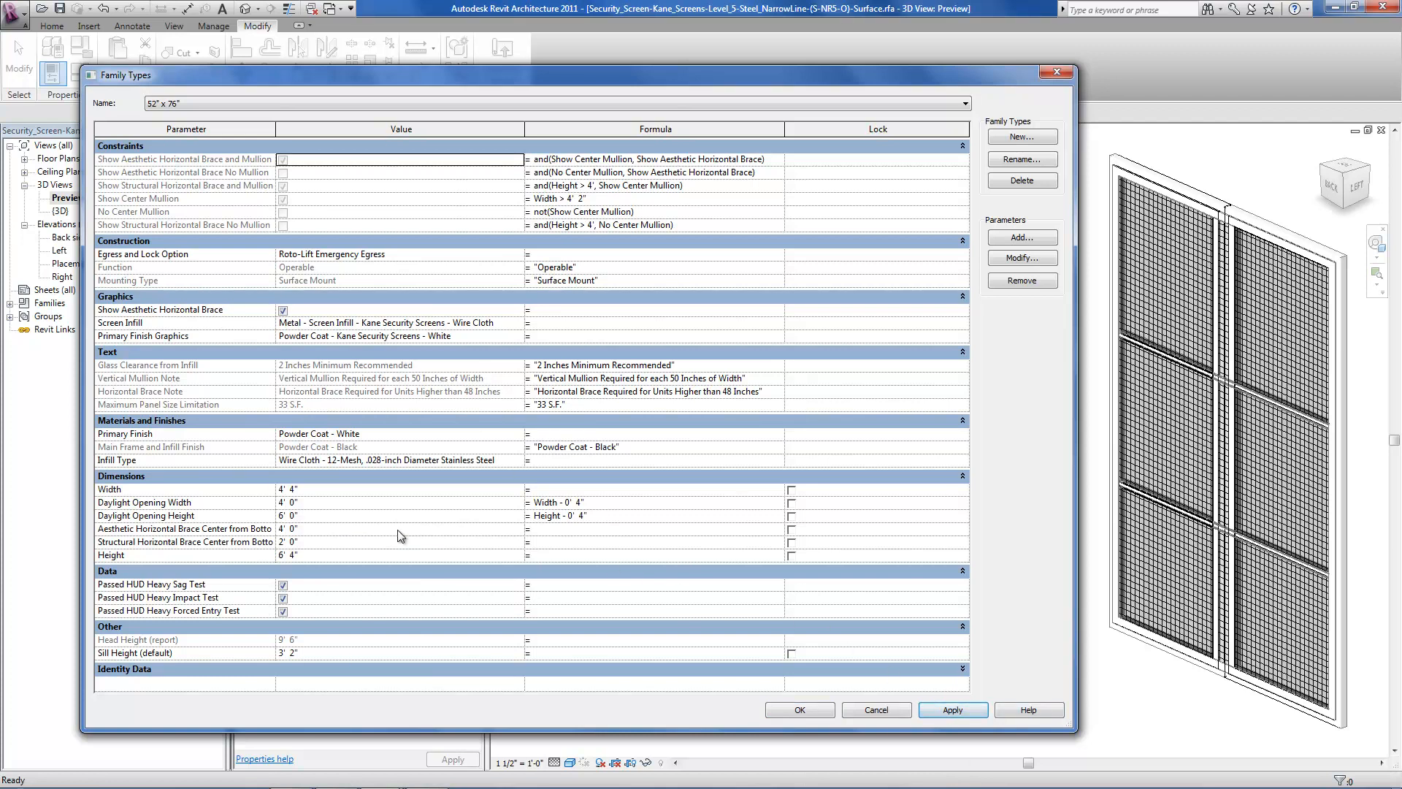
# - Test a Daylight Opening Width of 3' against its formula and restore the Width to 4' 4"
pyautogui.click(244, 501)
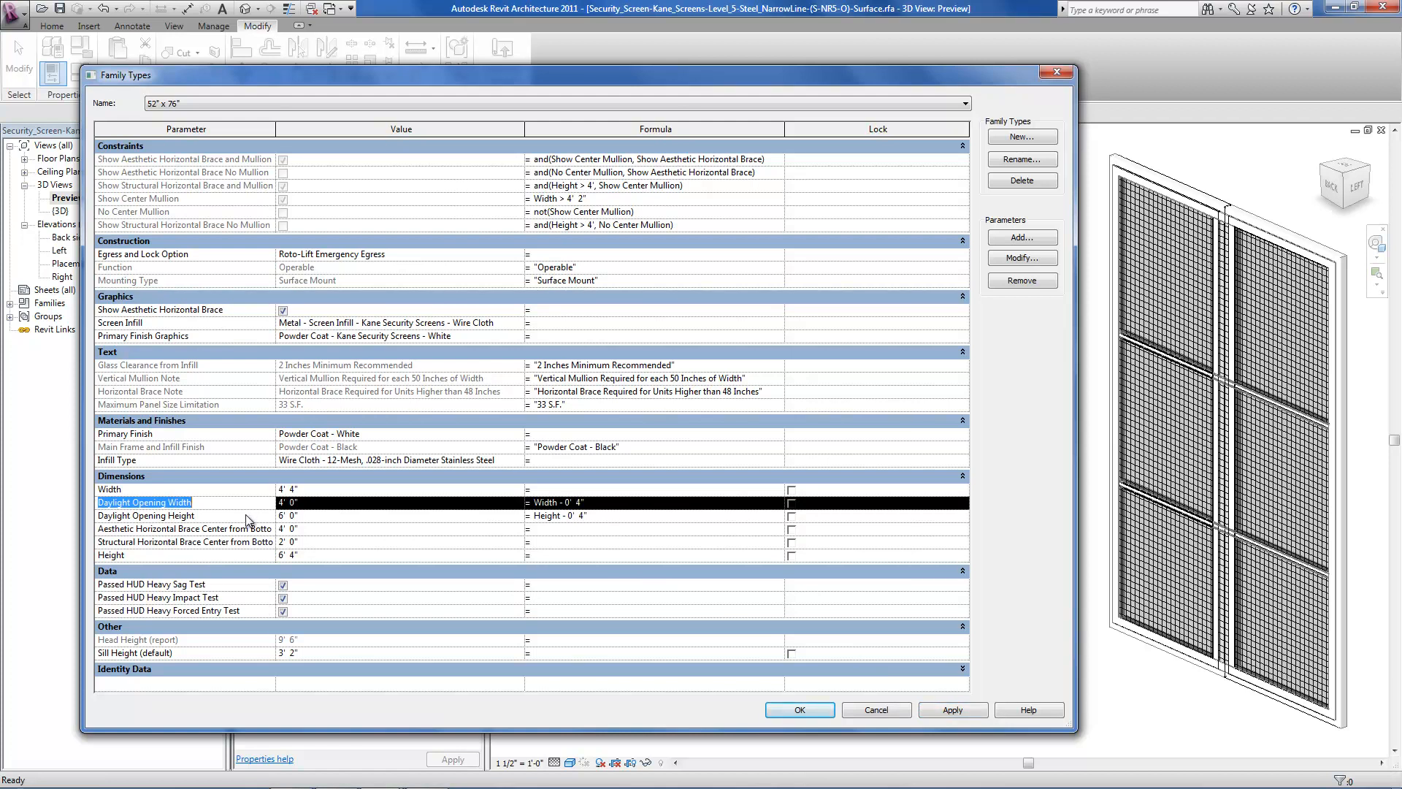
pyautogui.click(246, 515)
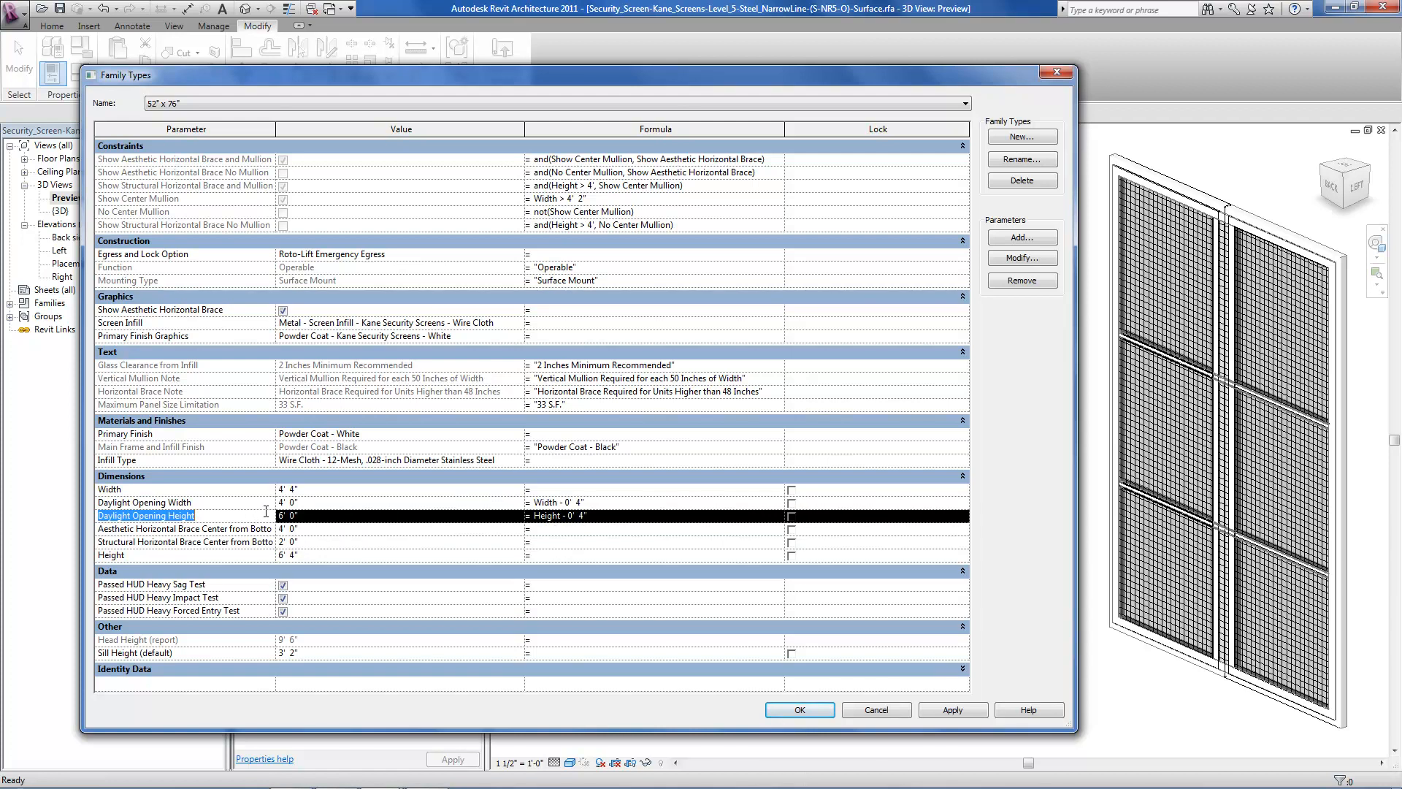
pyautogui.click(337, 500)
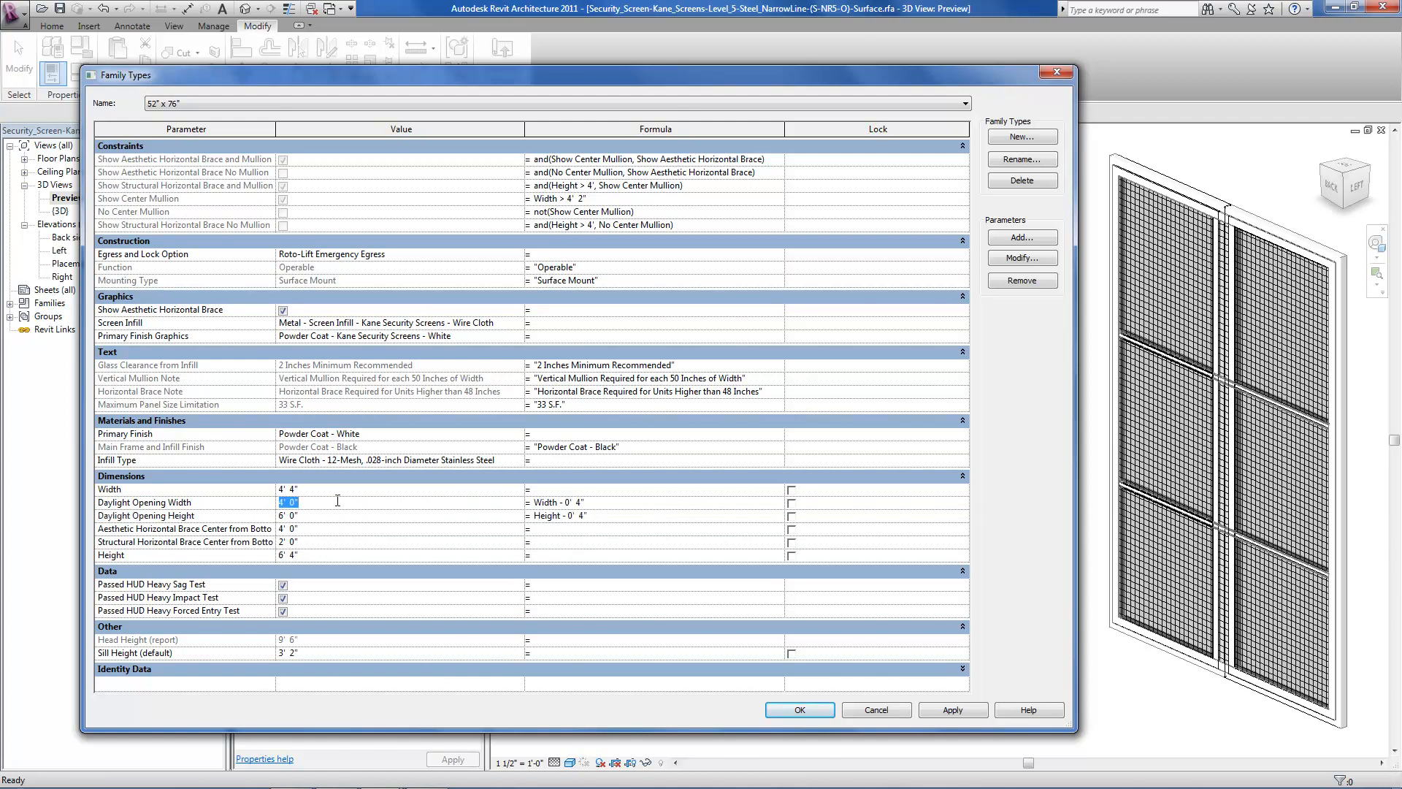
pyautogui.write('3')
pyautogui.press('Tab')
pyautogui.click(338, 489)
pyautogui.write("4'4")
pyautogui.click(339, 503)
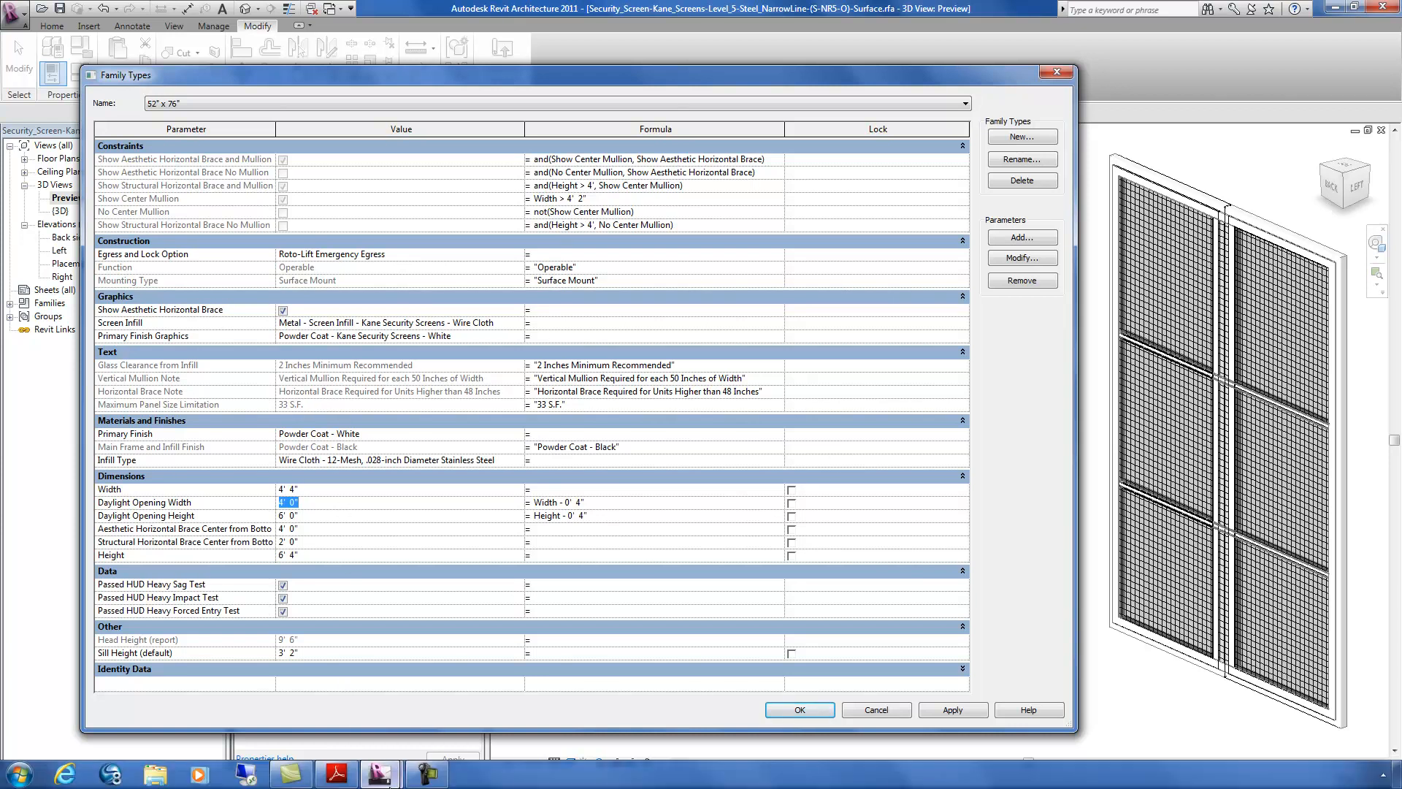
# - Switch to the Reveal screen family, open its family types and examine the Wall Inset parameter
pyautogui.moveTo(381, 772)
pyautogui.click(441, 710)
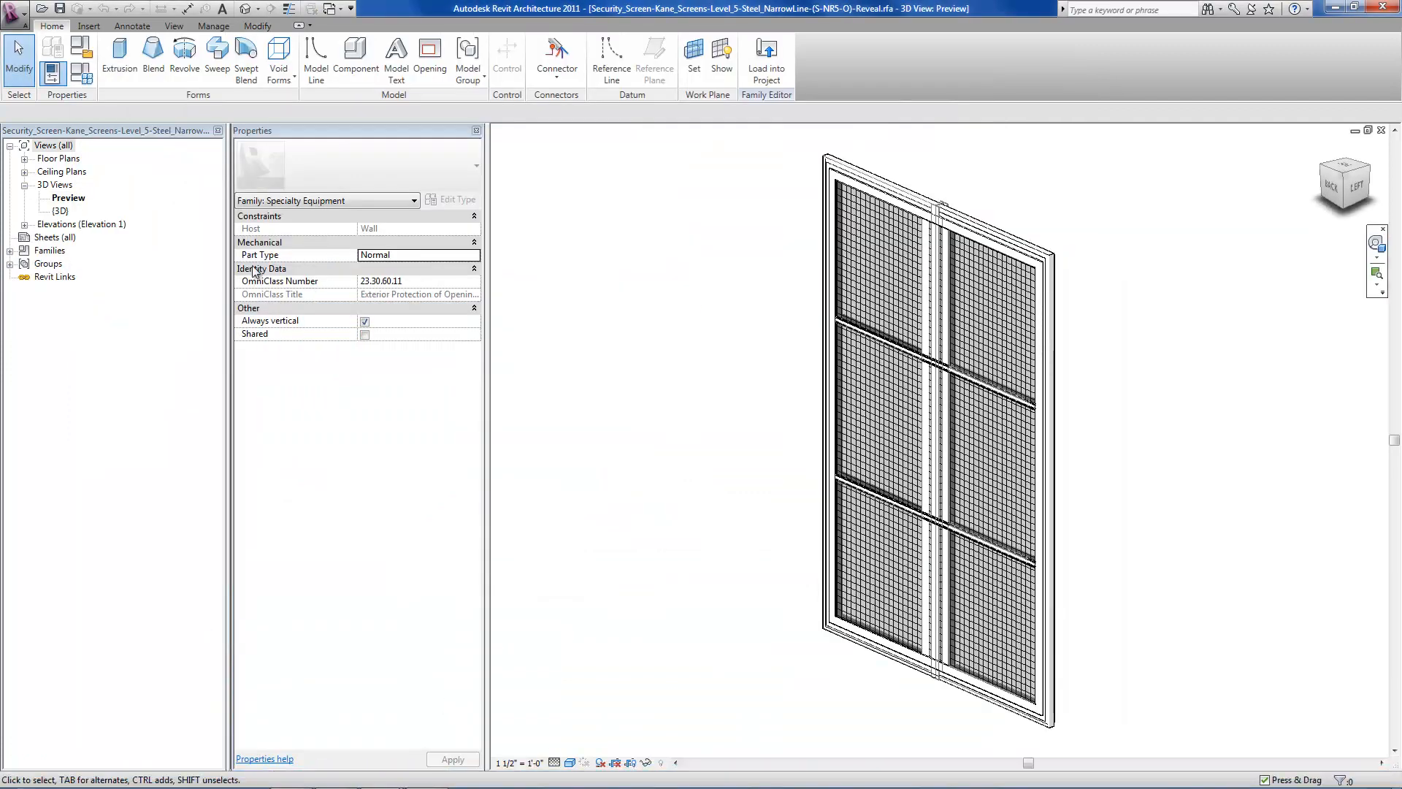
pyautogui.click(83, 73)
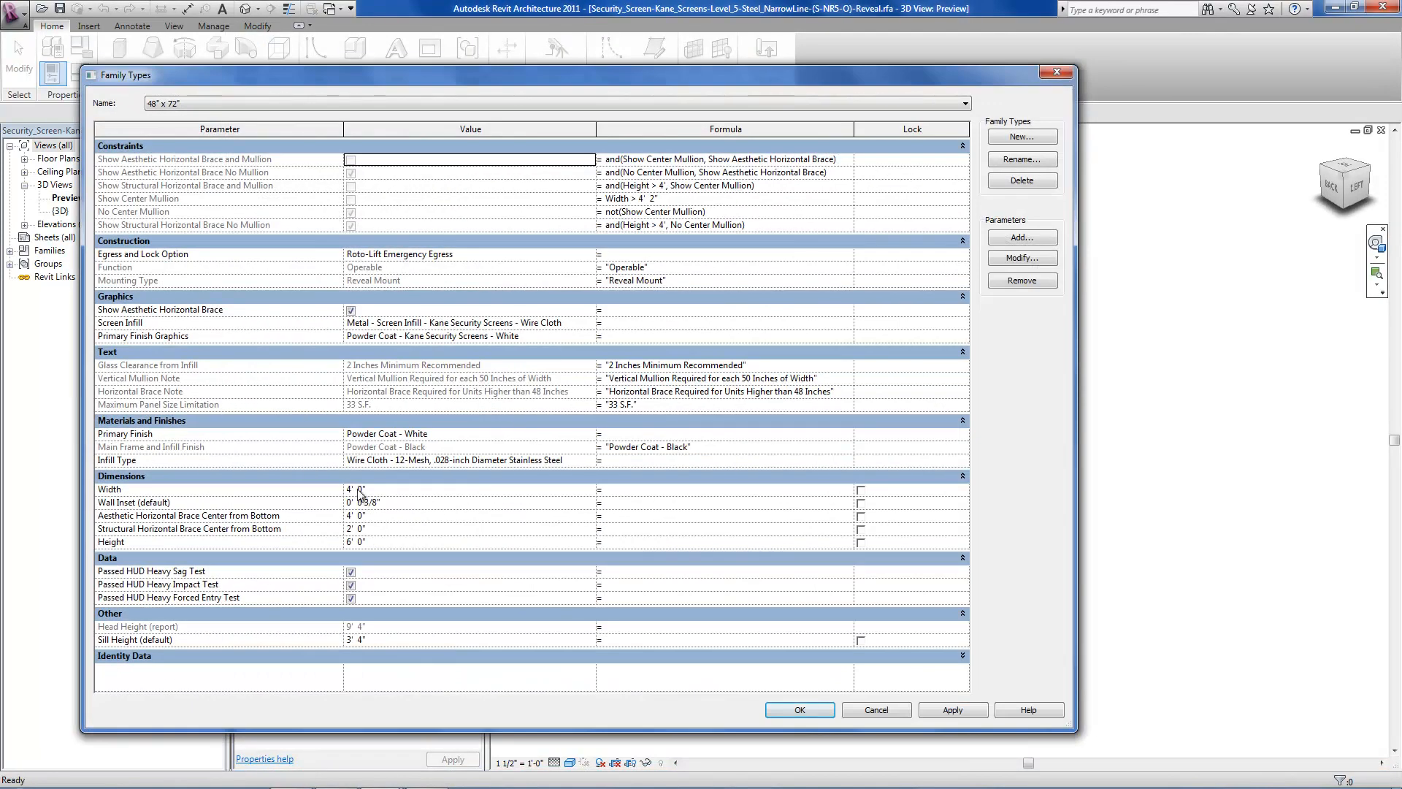
pyautogui.click(360, 505)
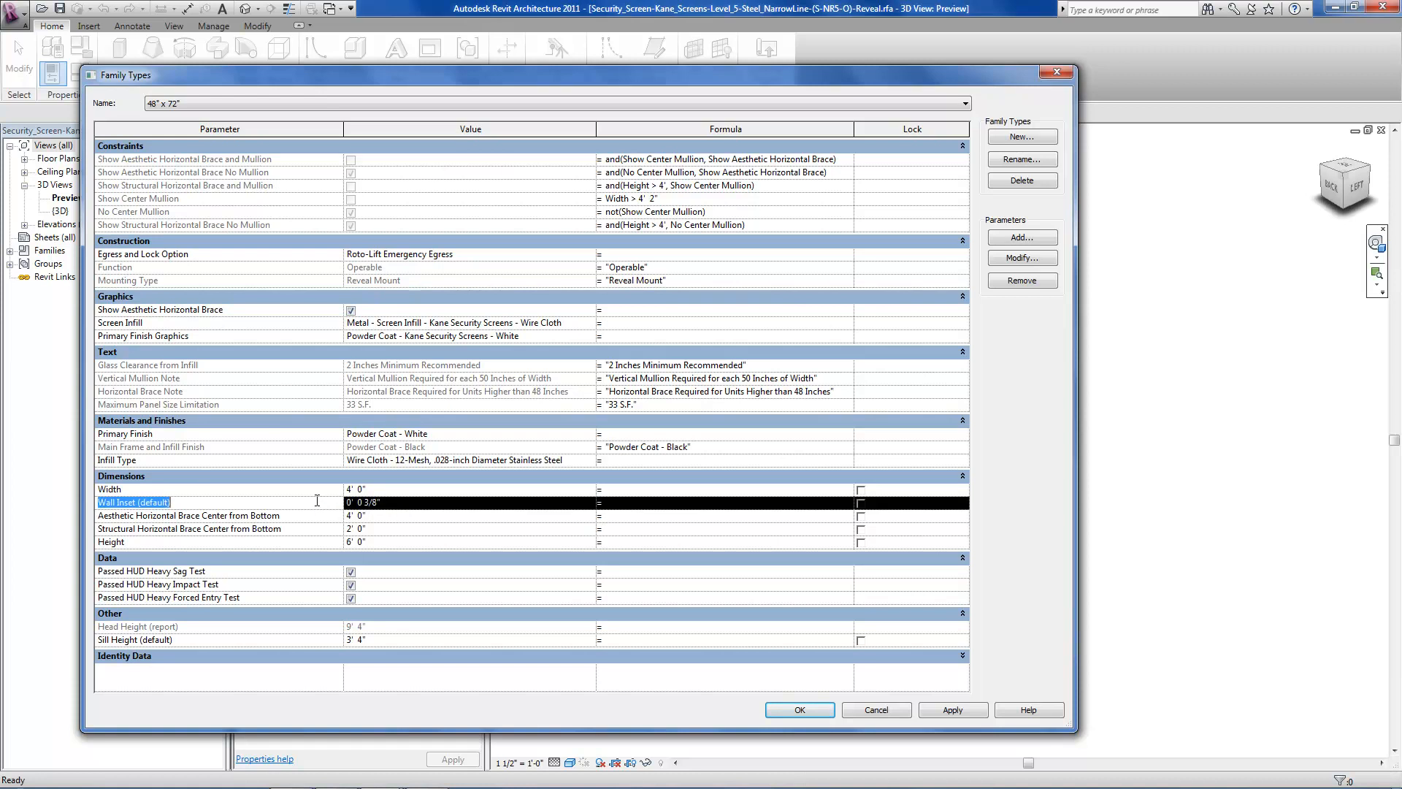
pyautogui.click(405, 503)
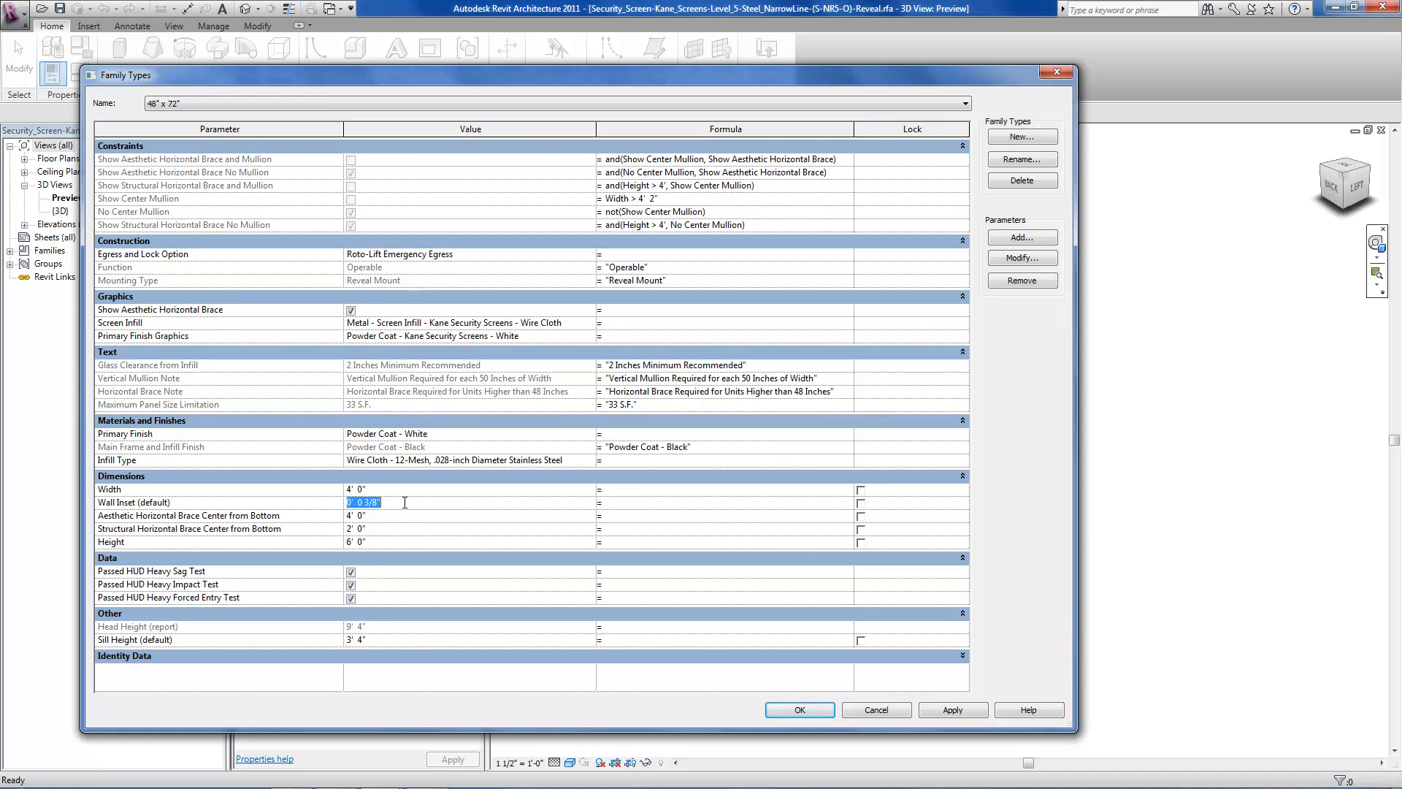
# - Return to the Surface screen family and review the HUD Heavy Sag, Impact and Forced Entry Test parameters
pyautogui.moveTo(438, 787)
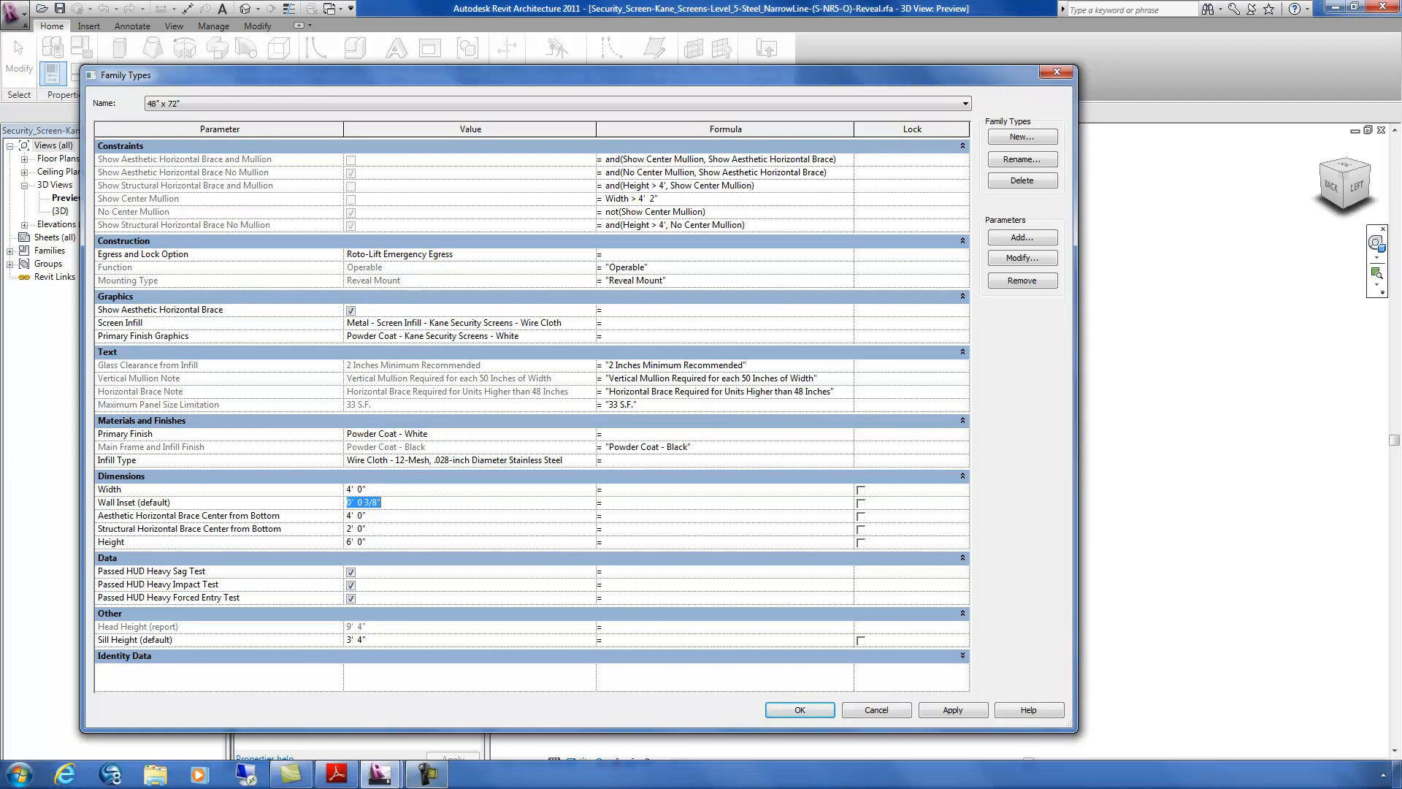
pyautogui.moveTo(390, 778)
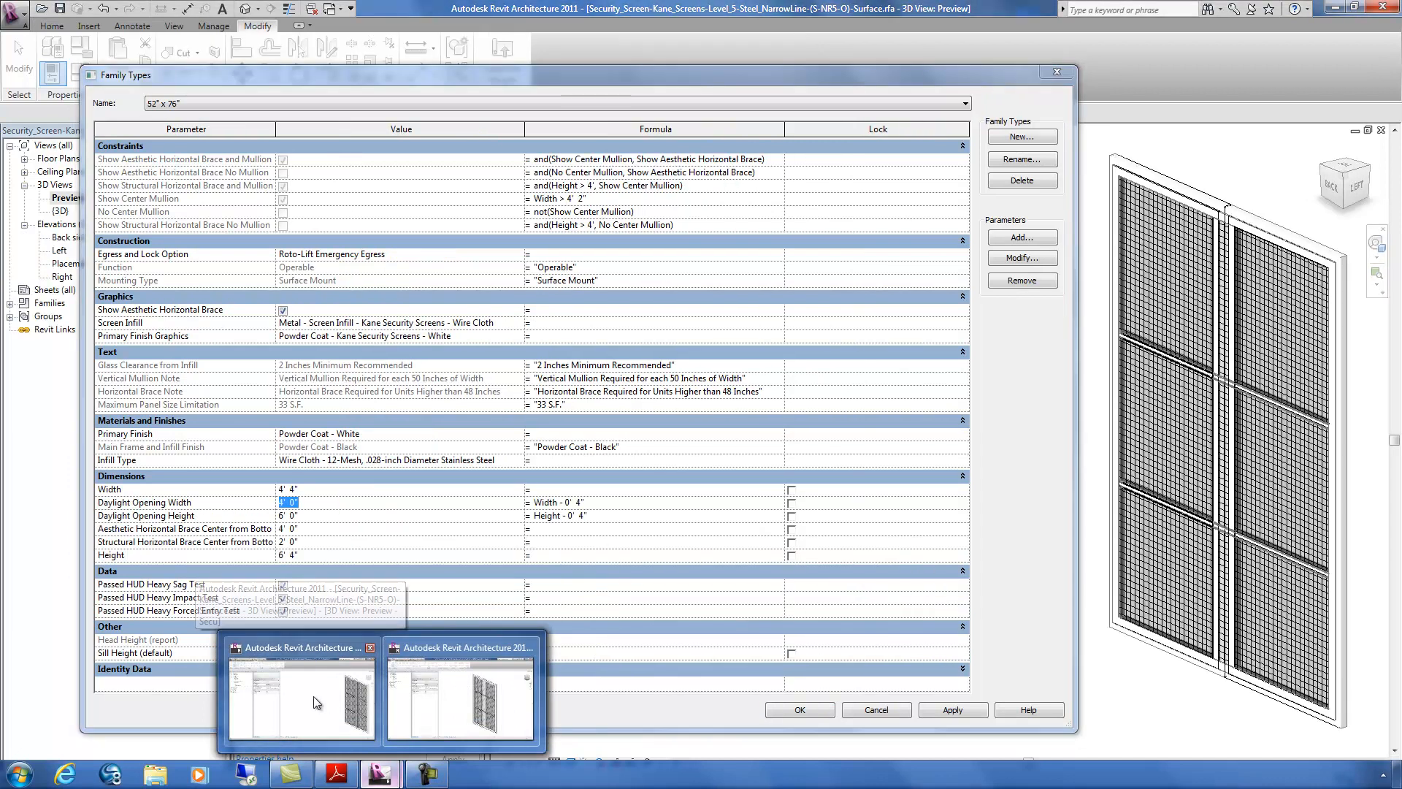
pyautogui.click(316, 701)
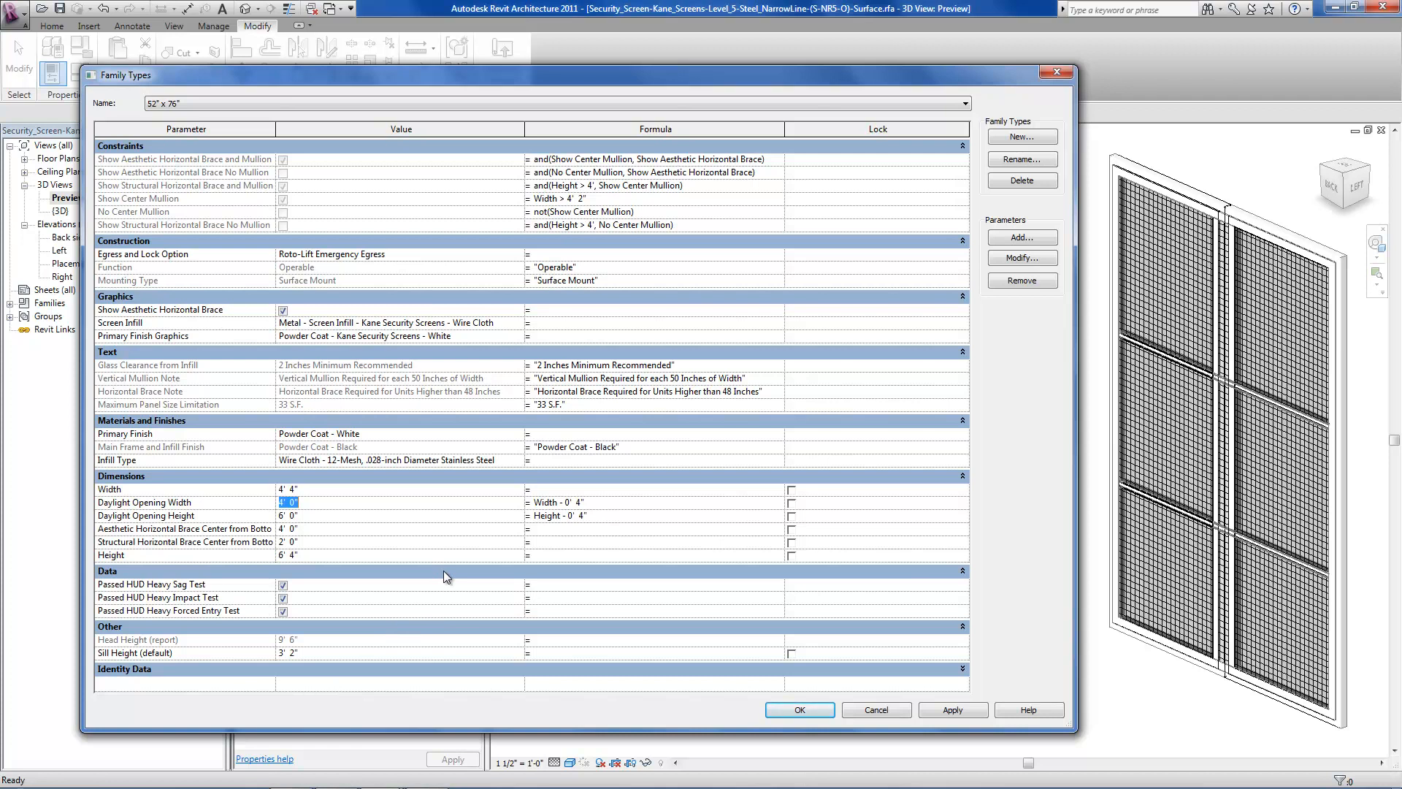
pyautogui.click(256, 584)
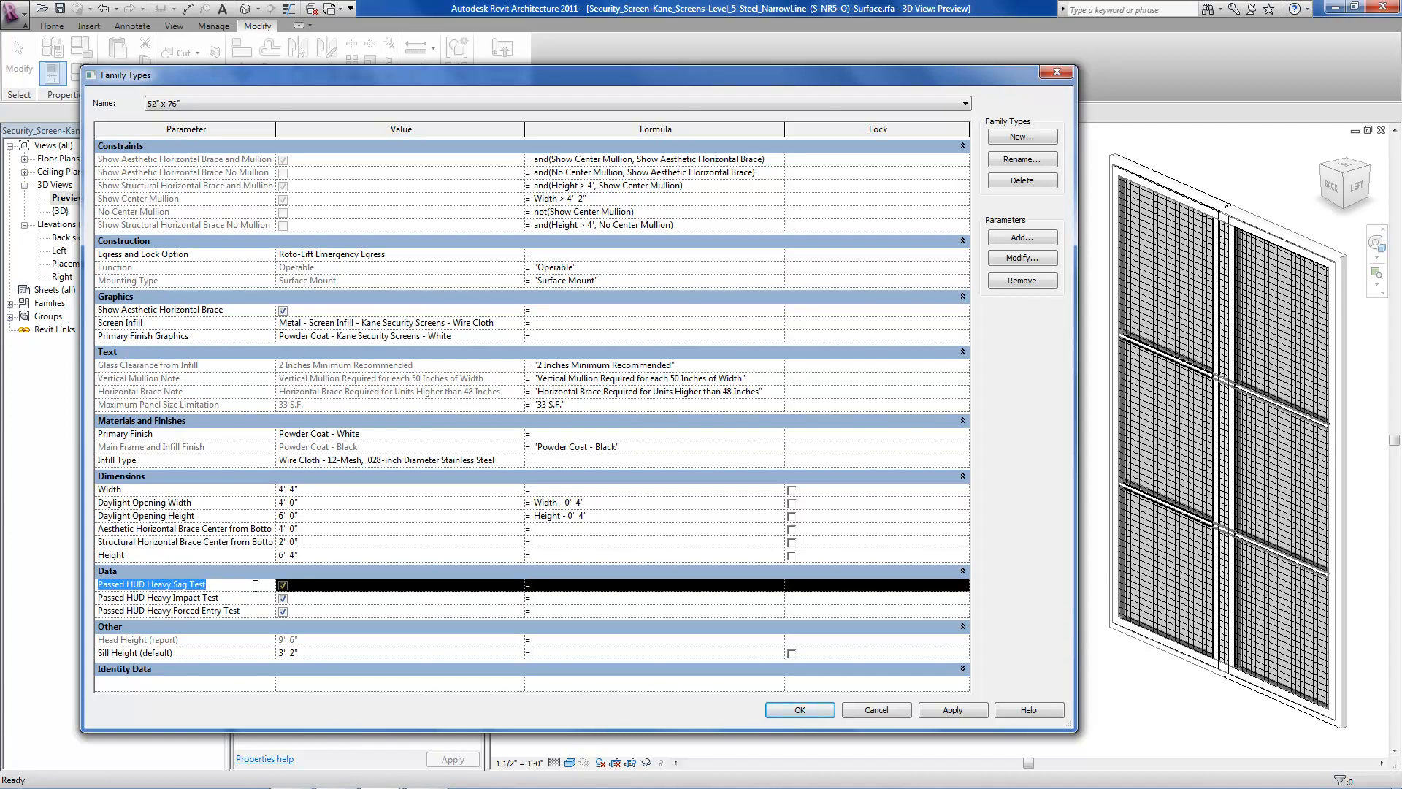
pyautogui.click(260, 598)
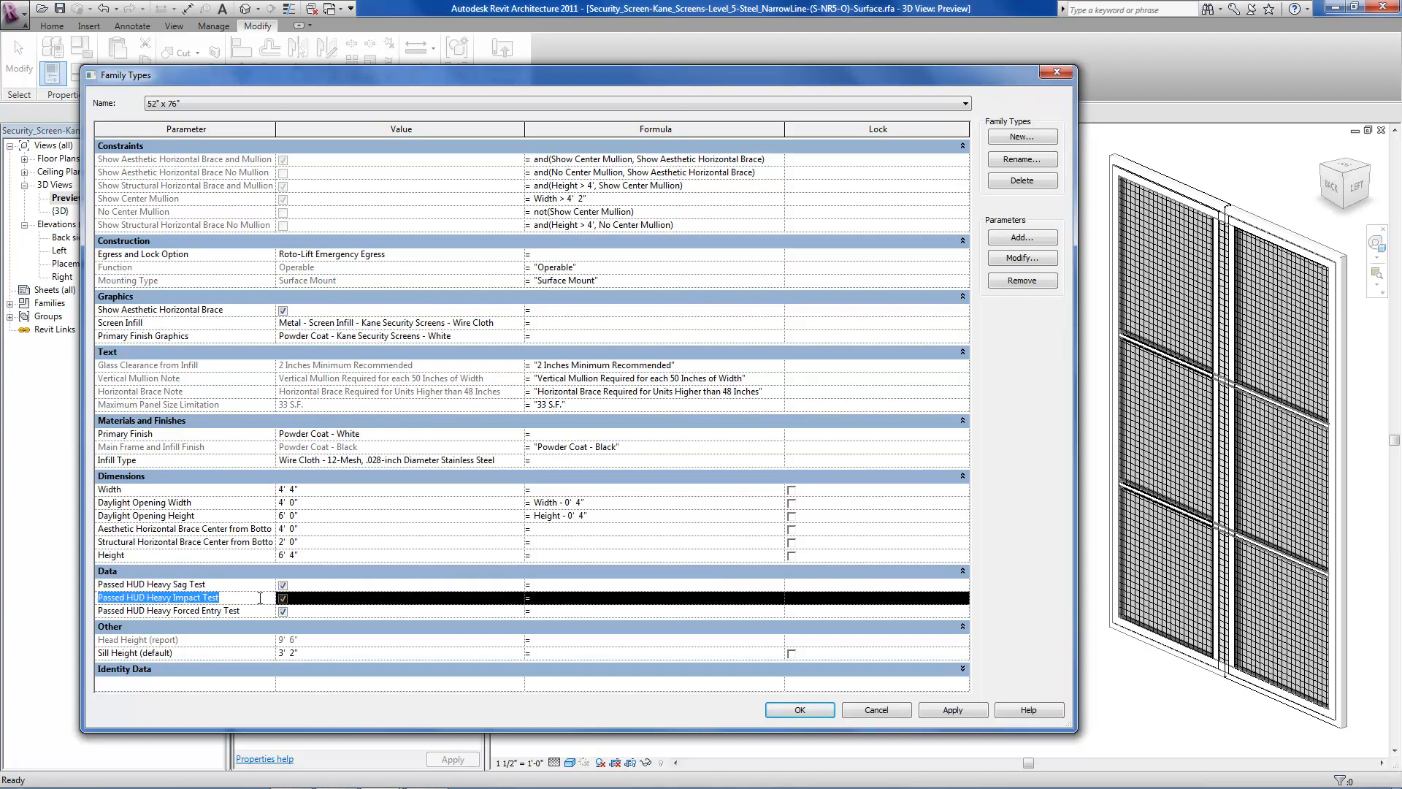
pyautogui.click(260, 612)
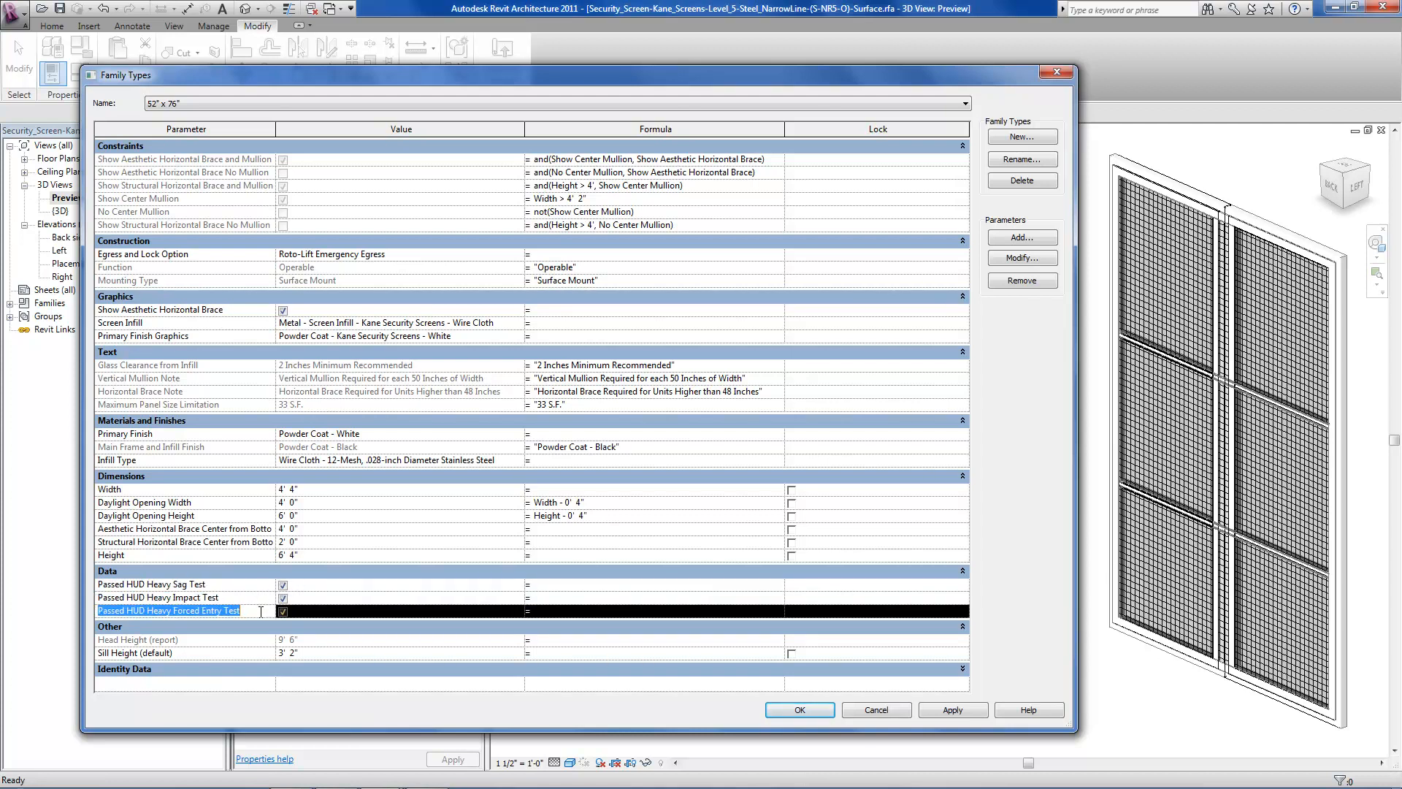
# - Expand the Identity Data parameters and open the manufacturer's website from the URL parameter
pyautogui.click(322, 667)
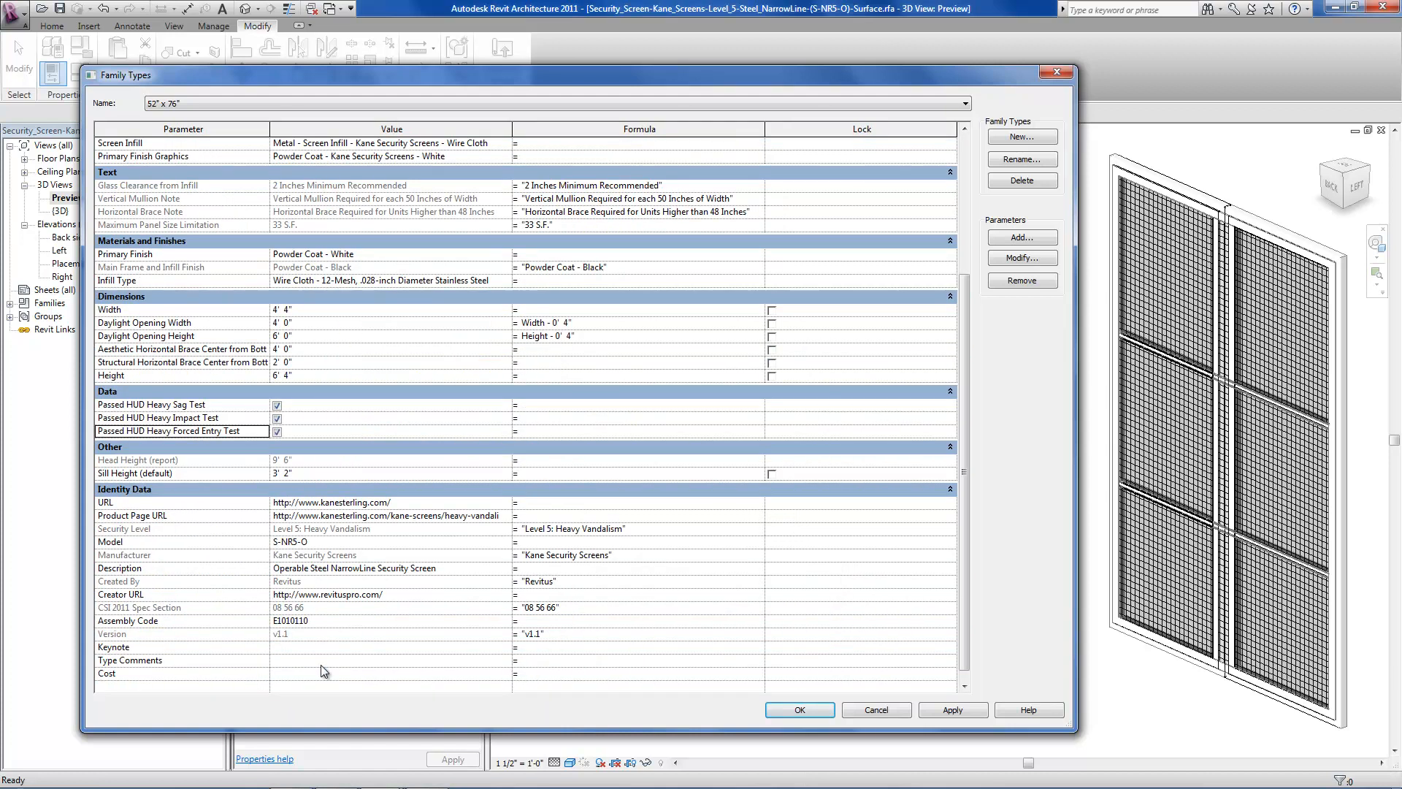
pyautogui.click(432, 503)
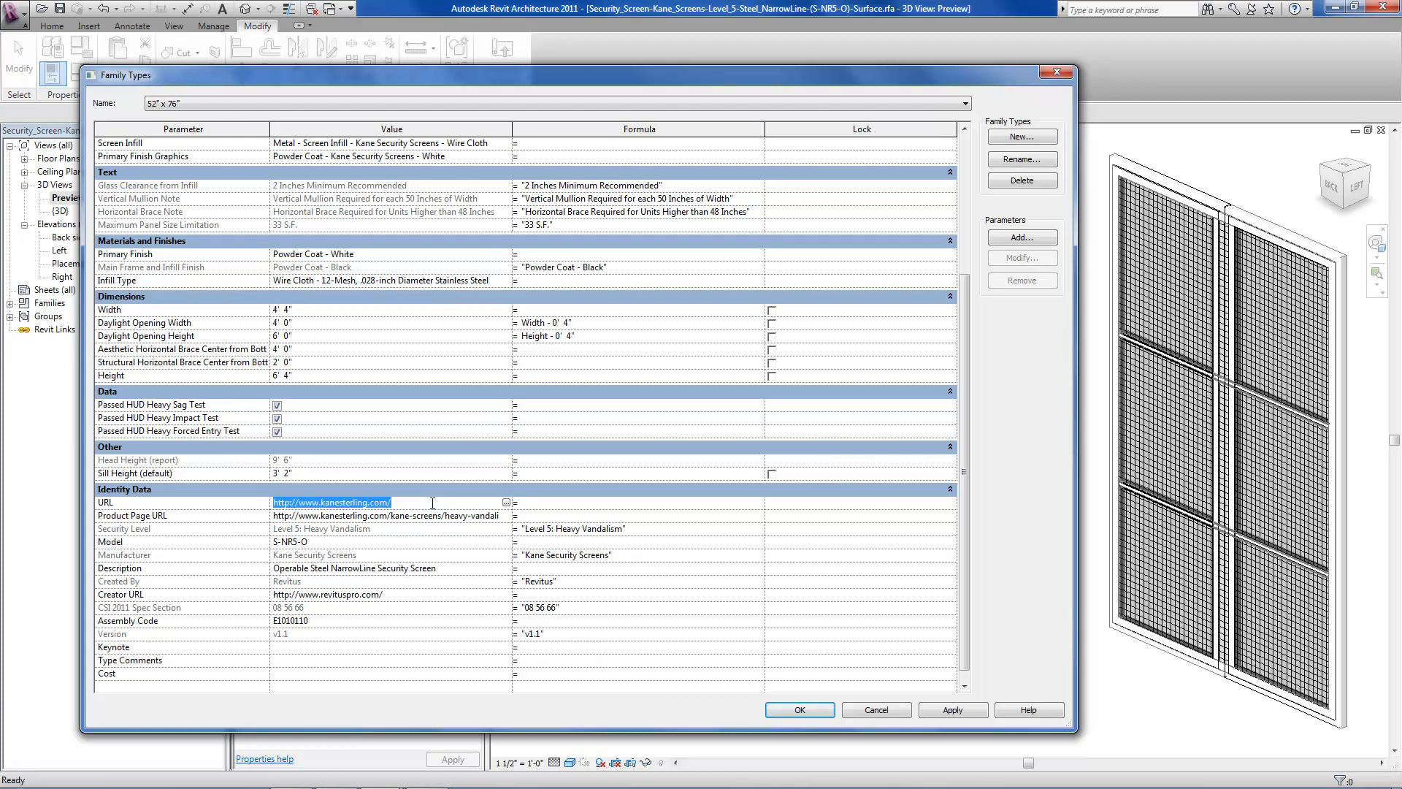
pyautogui.click(506, 503)
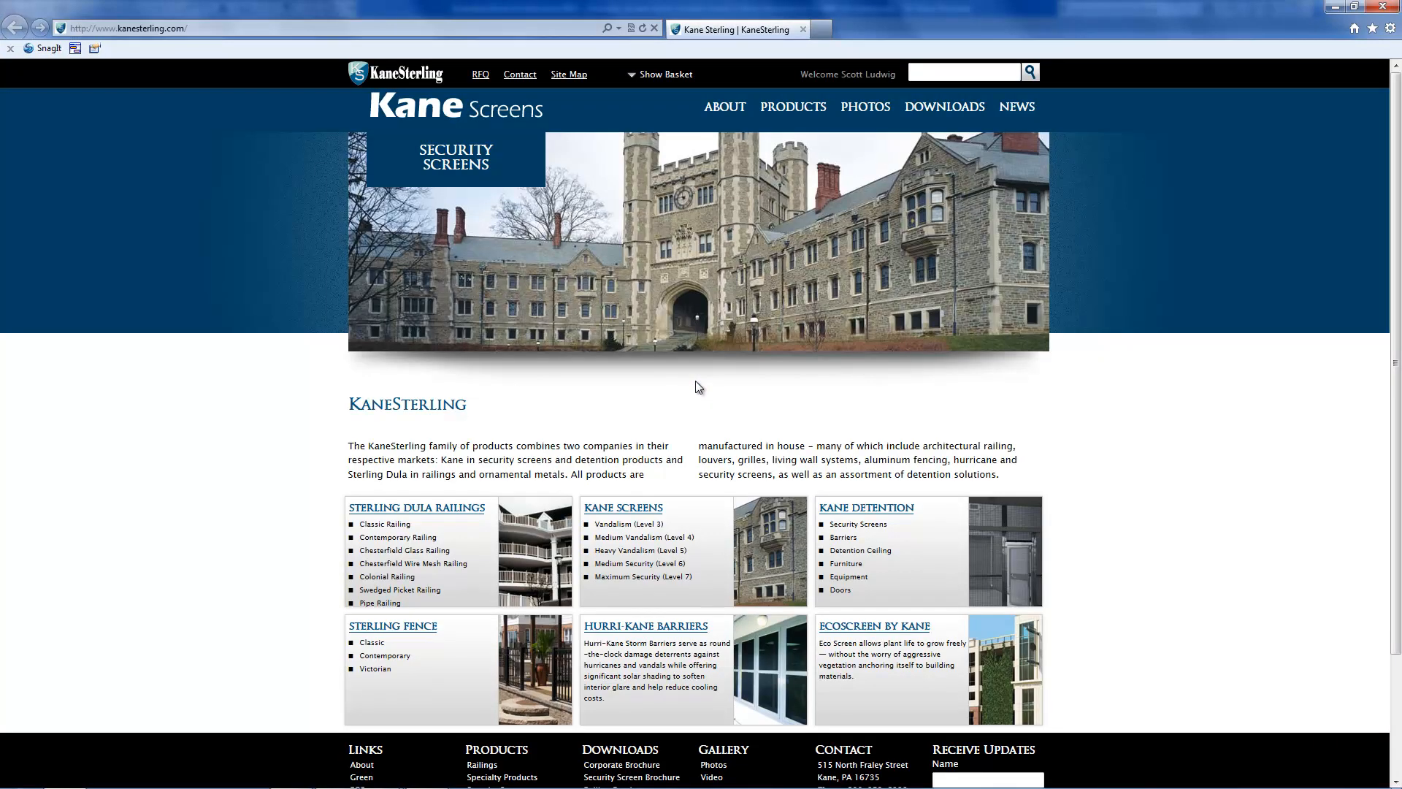
# - Look over the KaneSterling home page down to its footer, and close the browser window
pyautogui.scroll(-2, 696, 382)
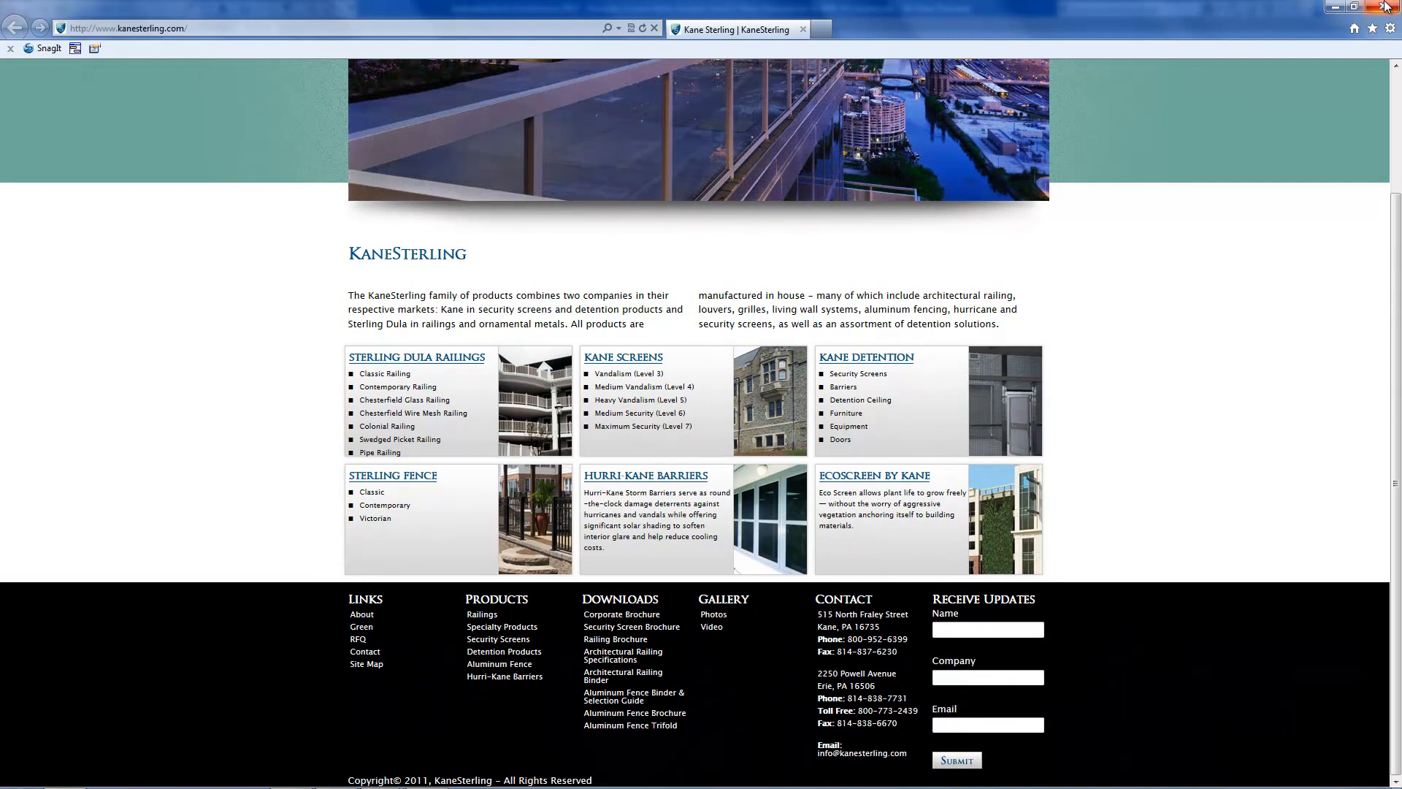
pyautogui.scroll(2, 1330, 83)
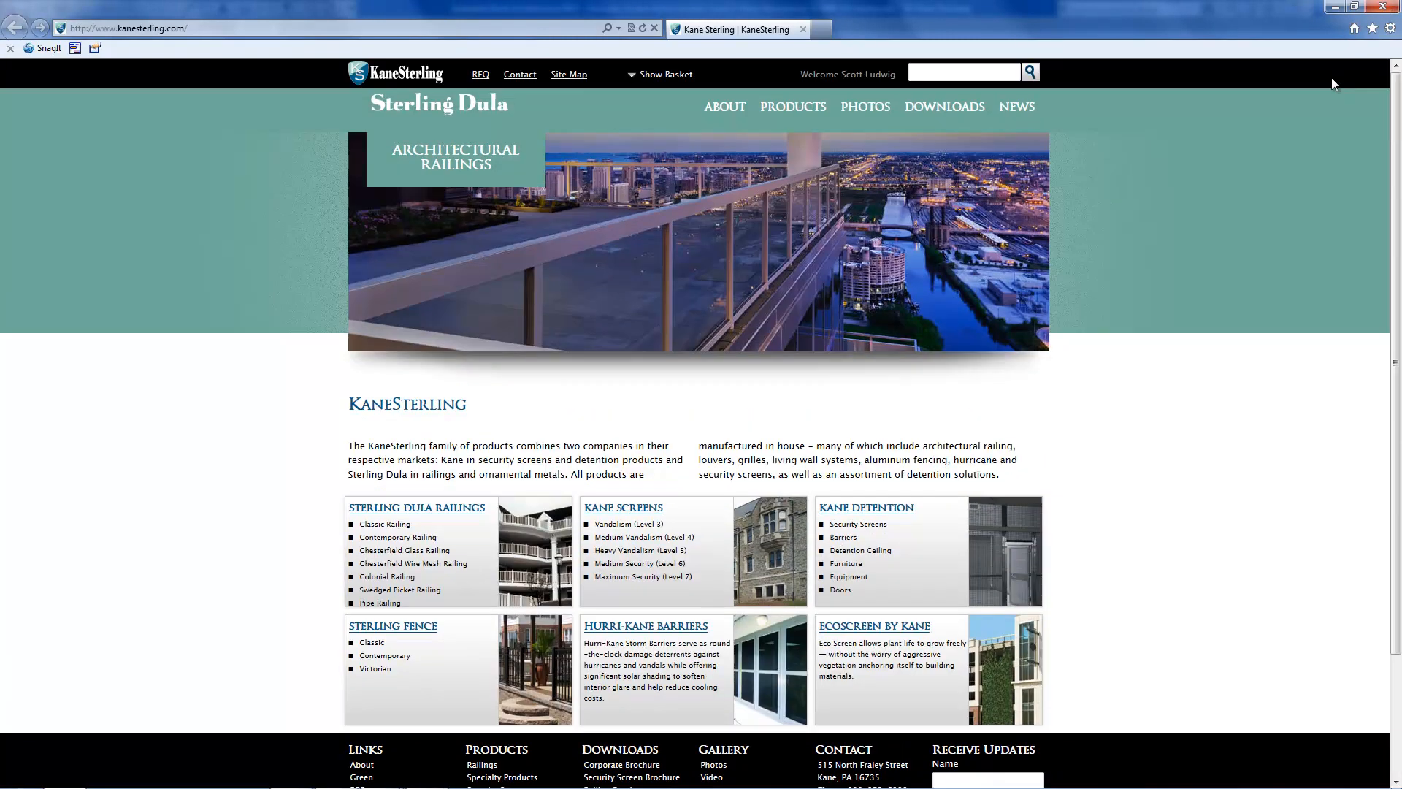
pyautogui.click(1383, 9)
# - Open the web page linked in the Product Page URL parameter, review the Level 5 Heavy Vandalism screen specifications, and close the browser
pyautogui.click(468, 515)
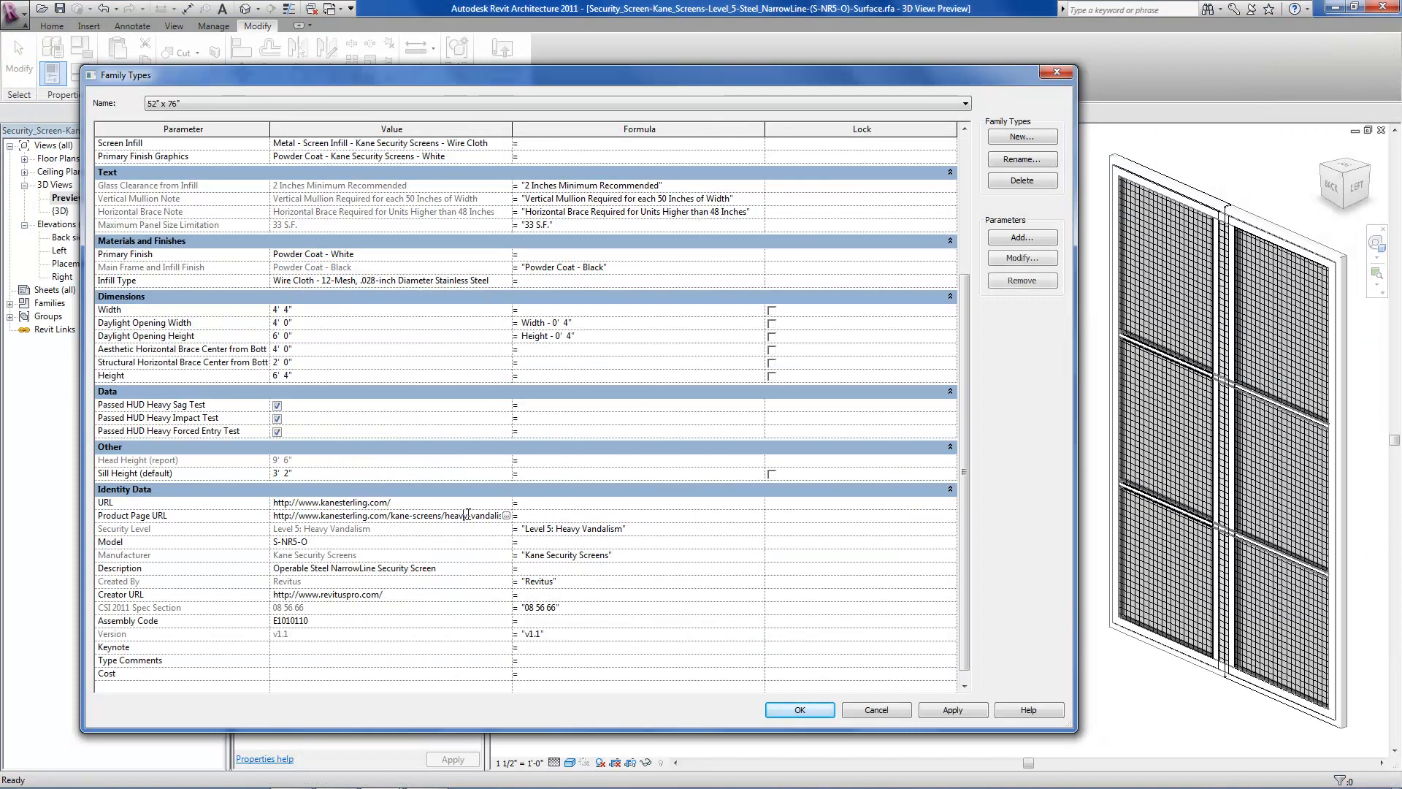
pyautogui.click(506, 517)
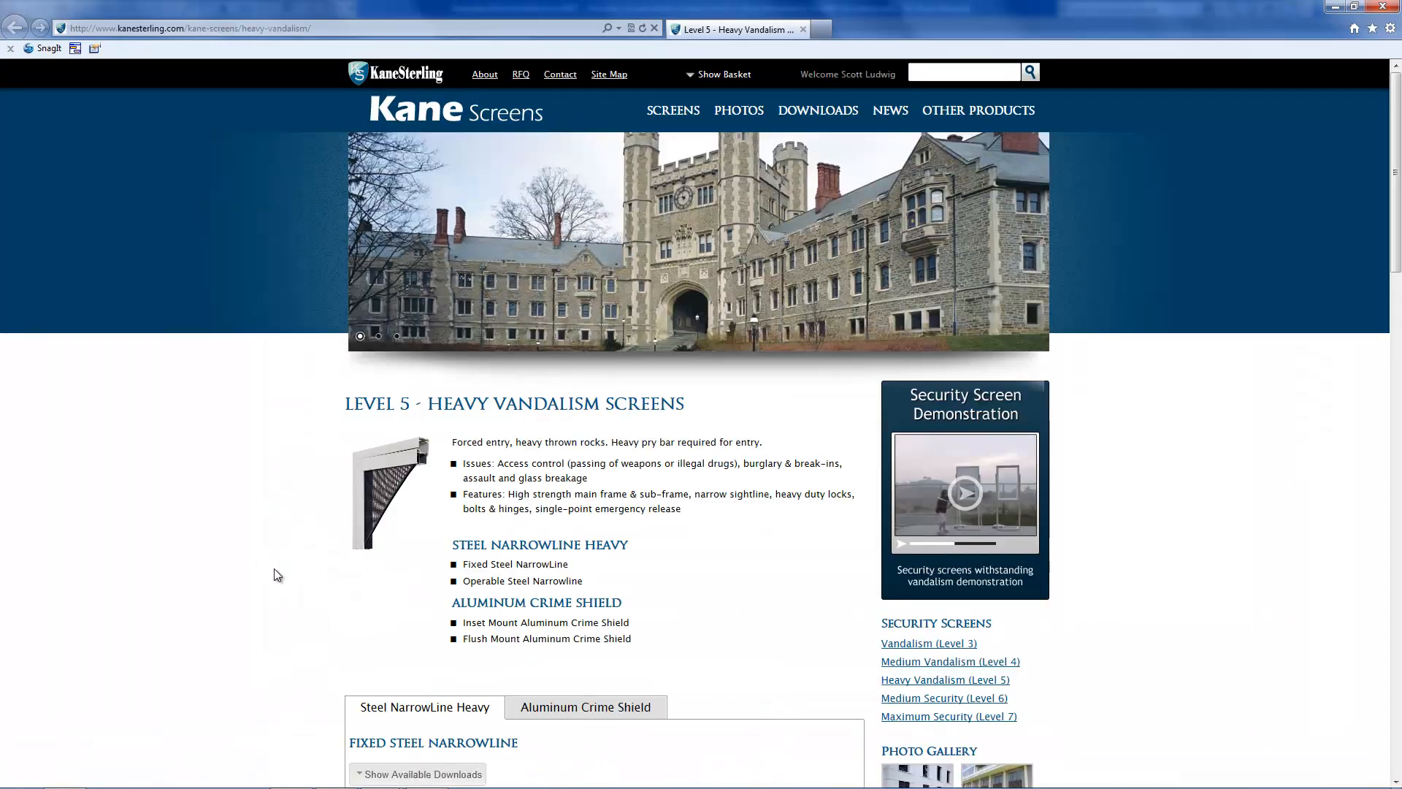
pyautogui.scroll(-5, 289, 601)
pyautogui.scroll(-7, 290, 604)
pyautogui.scroll(-4, 304, 593)
pyautogui.scroll(-7, 304, 593)
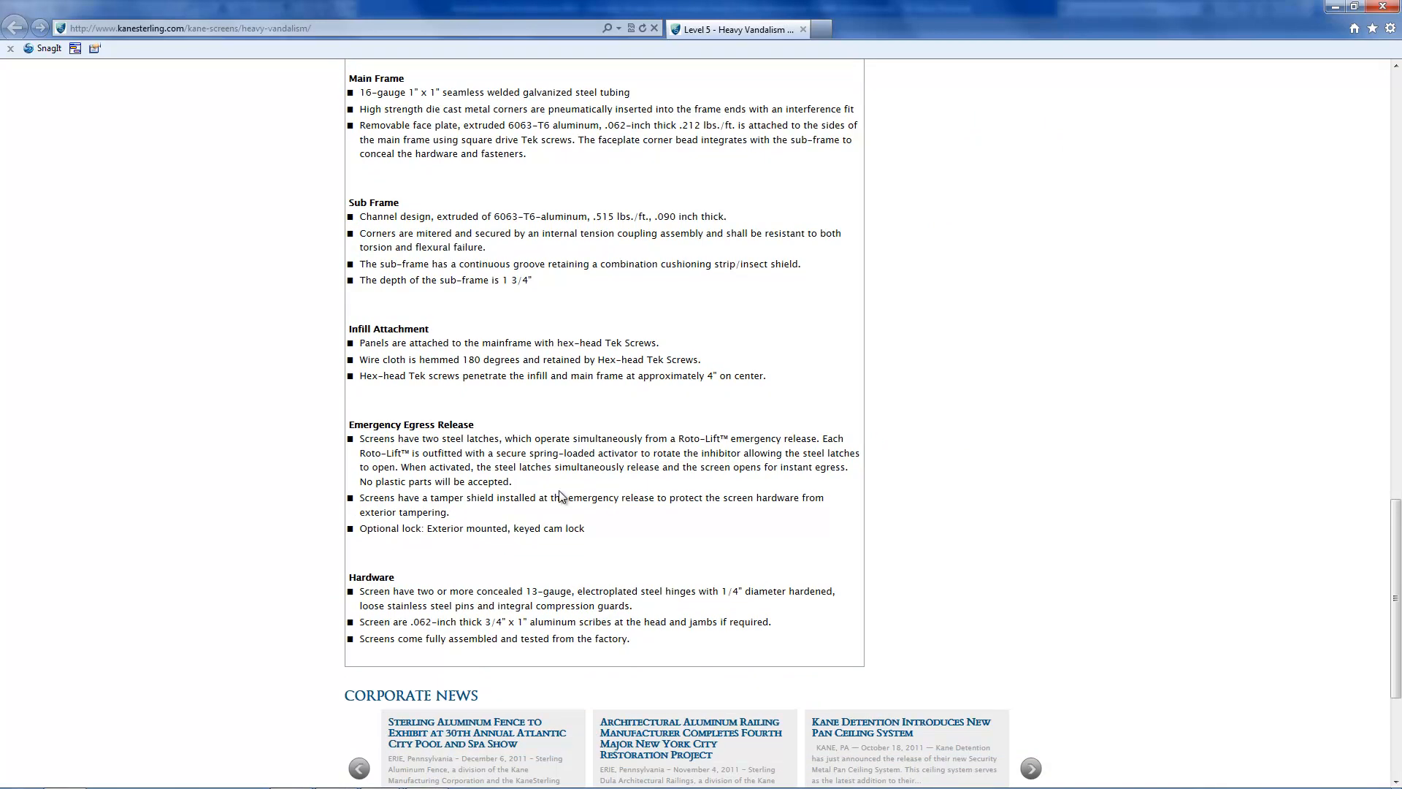
pyautogui.click(1383, 7)
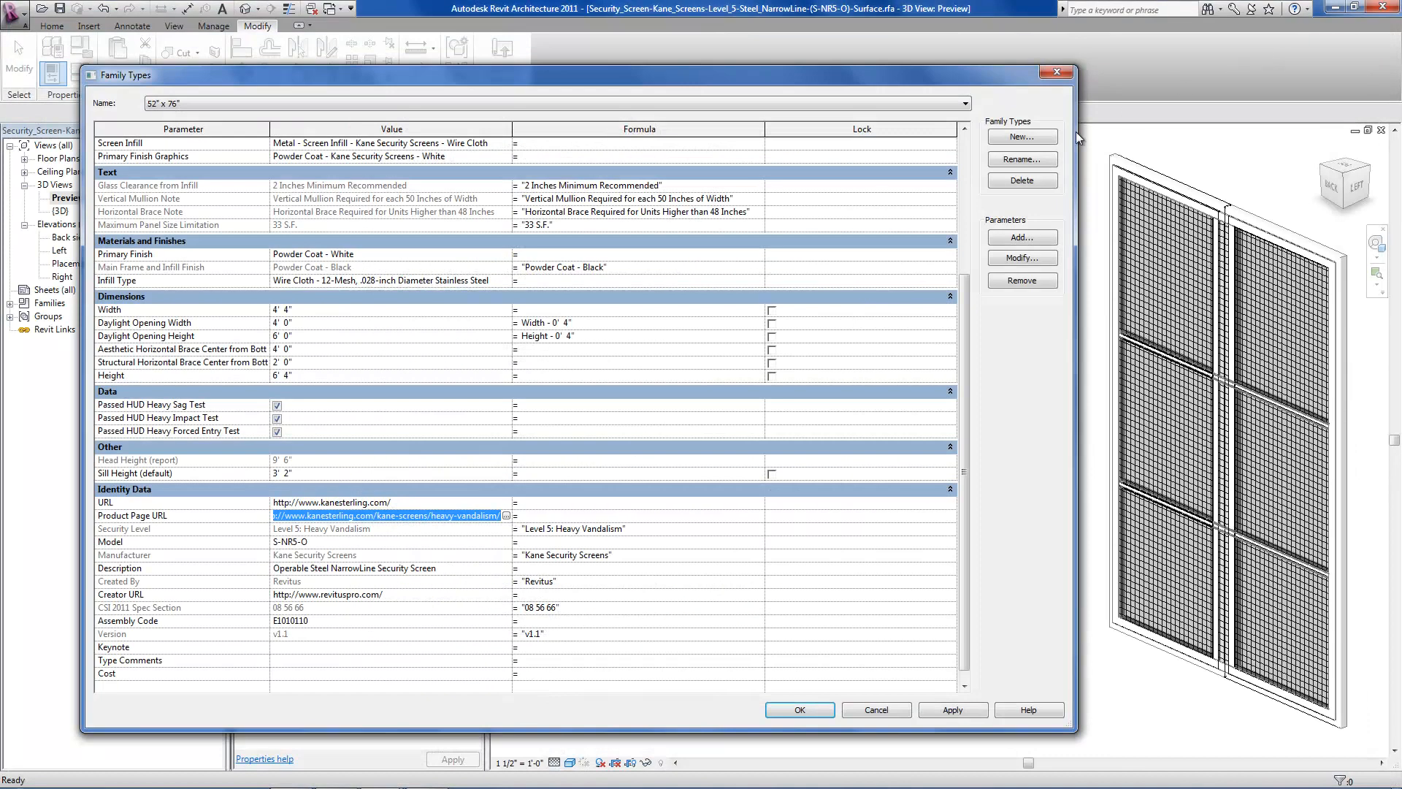
# - Review the Identity Data parameters from Security Level, Model and Description through Creator URL, CSI 2011 Spec Section and Version
pyautogui.click(196, 527)
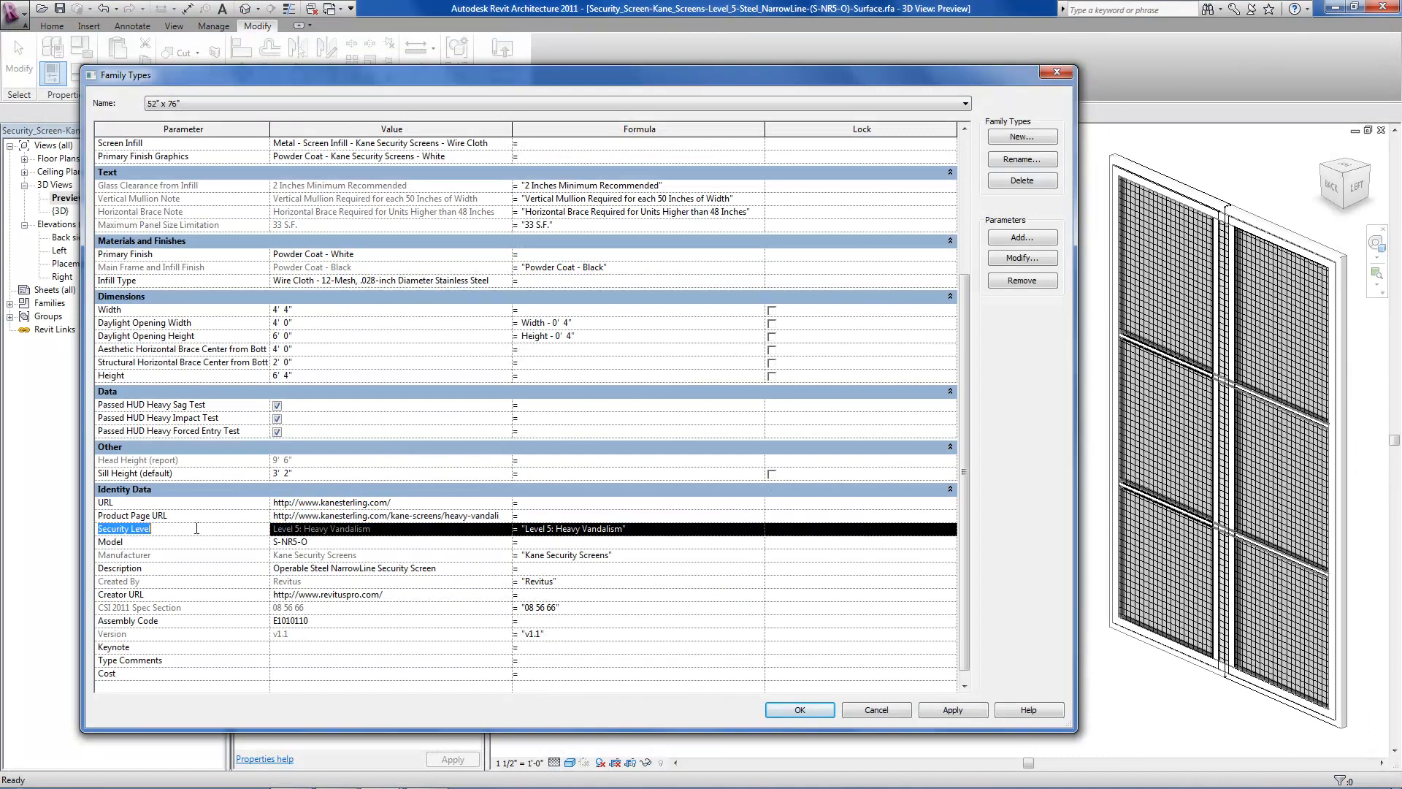
pyautogui.click(200, 542)
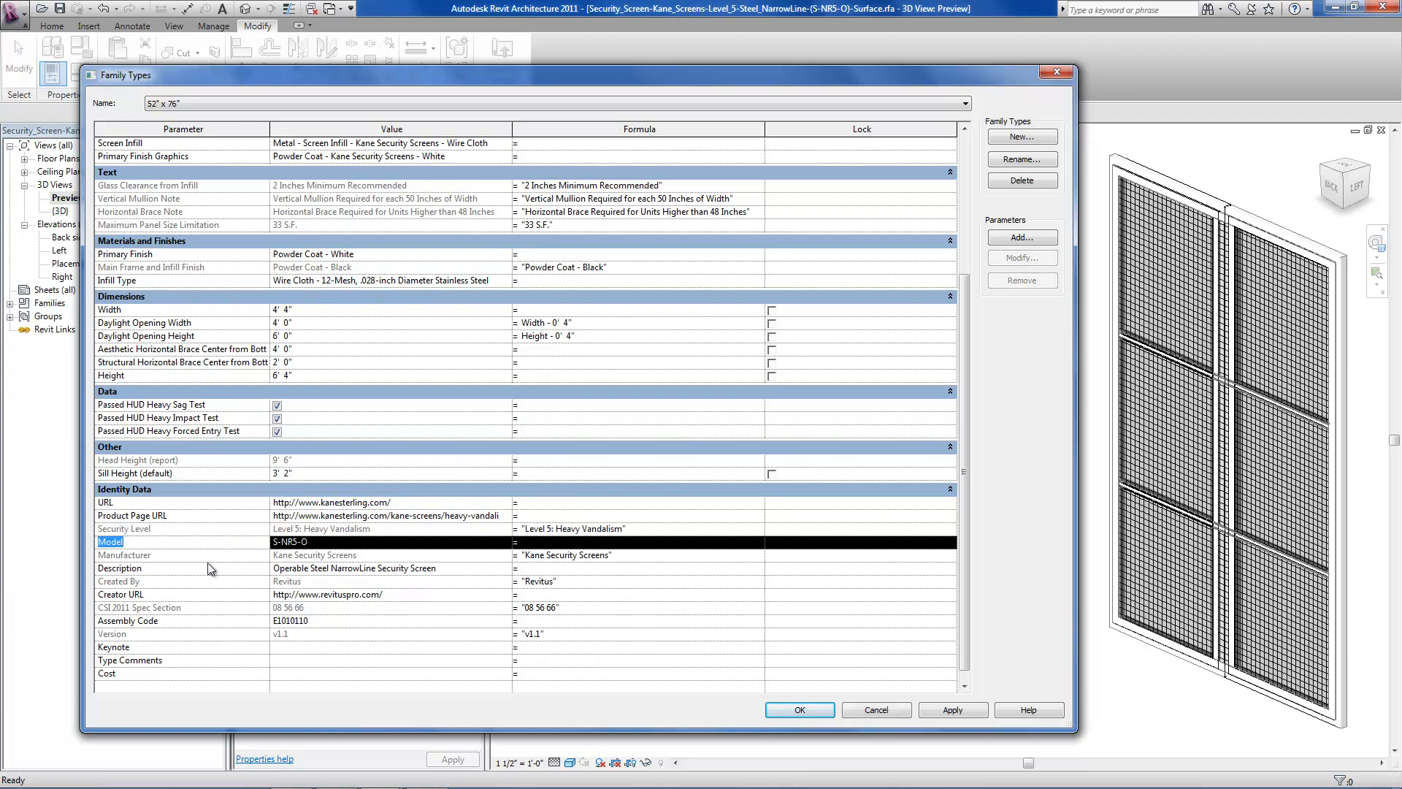
pyautogui.click(211, 555)
pyautogui.click(212, 569)
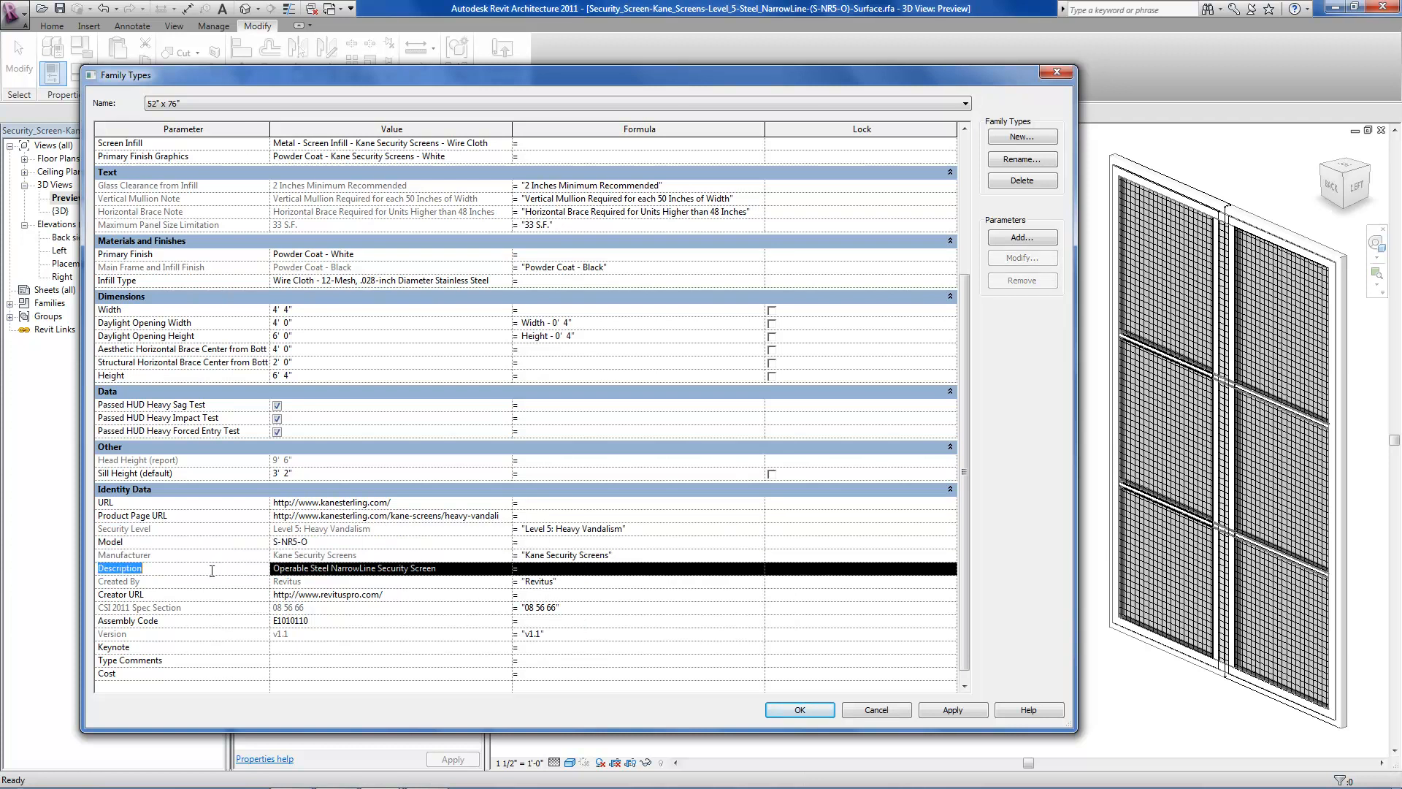
pyautogui.click(213, 580)
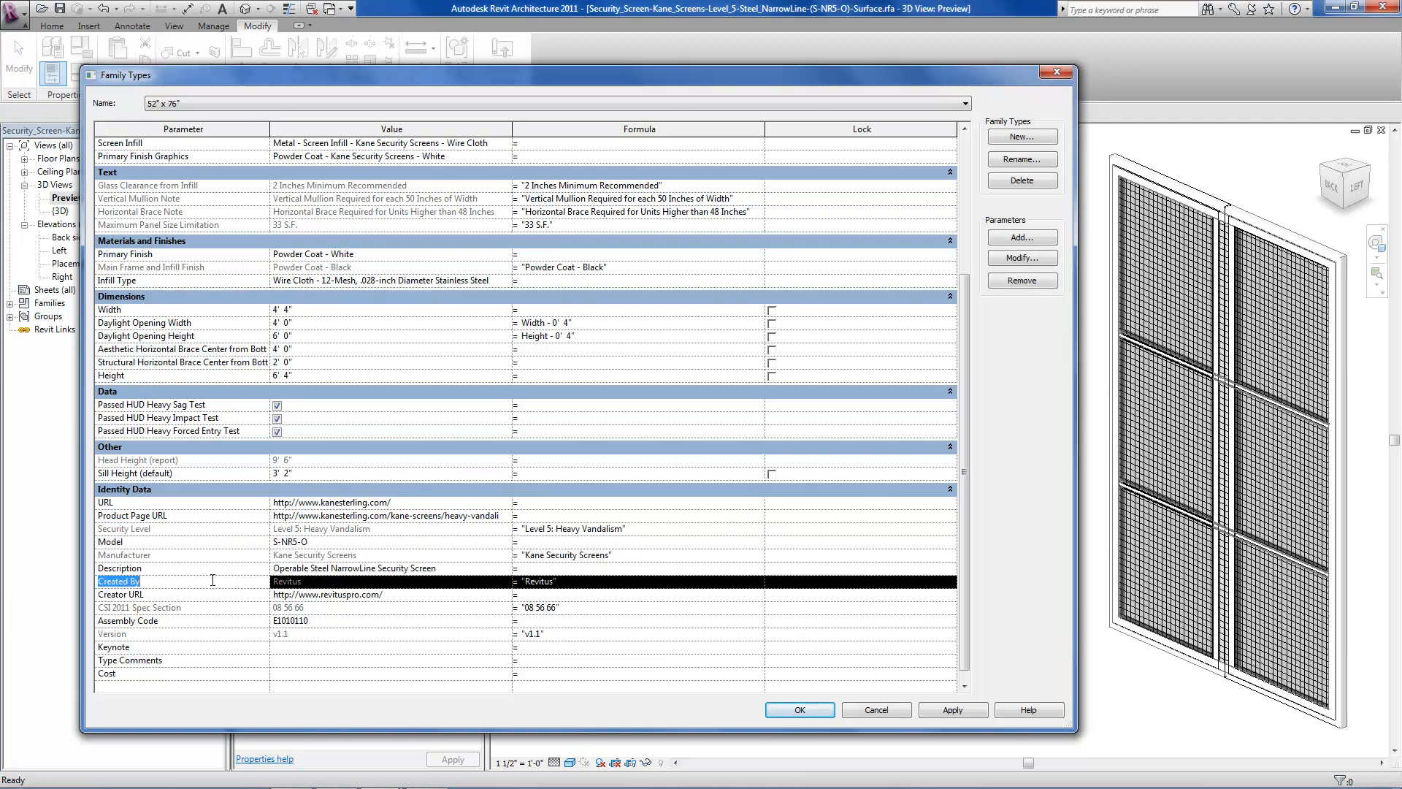
pyautogui.click(213, 594)
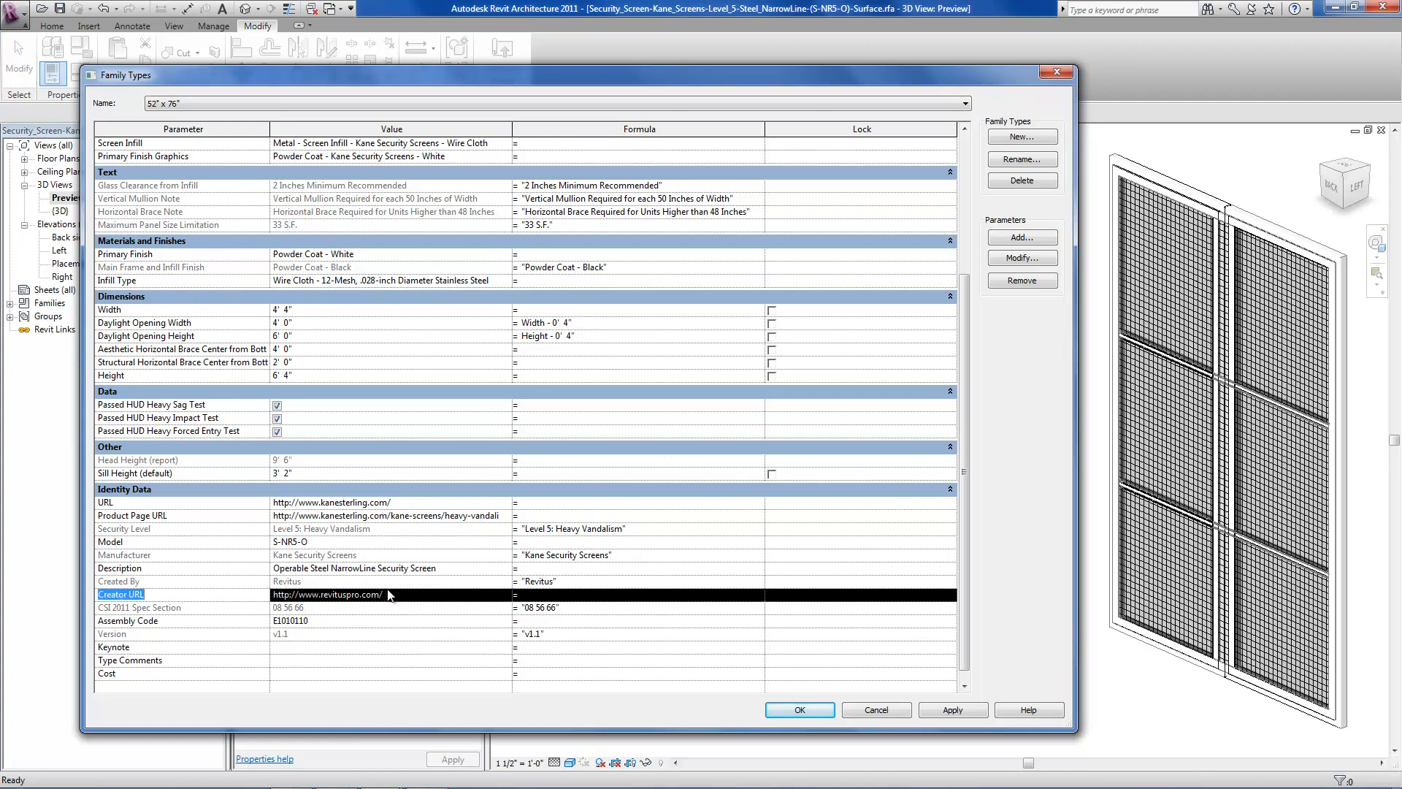
pyautogui.click(223, 607)
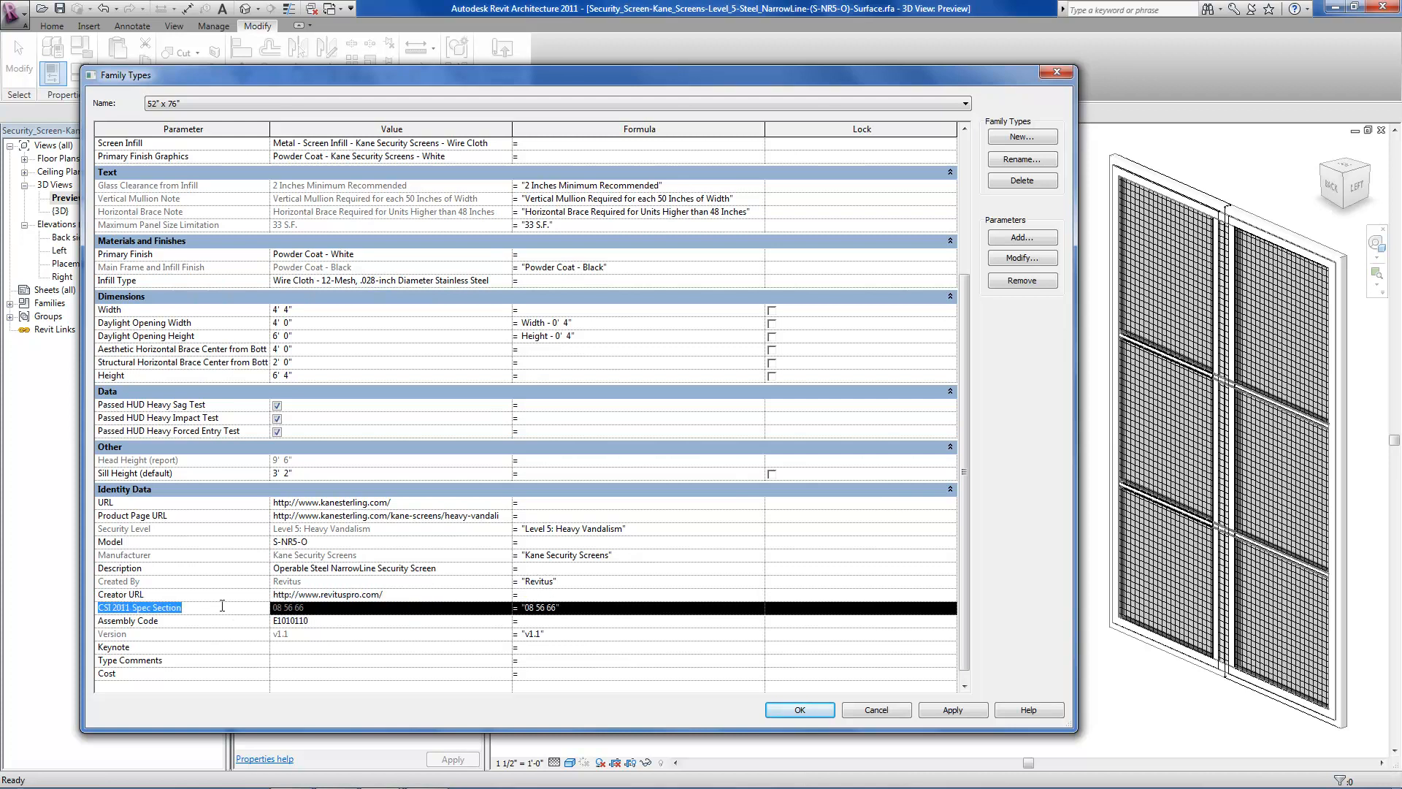
pyautogui.click(221, 633)
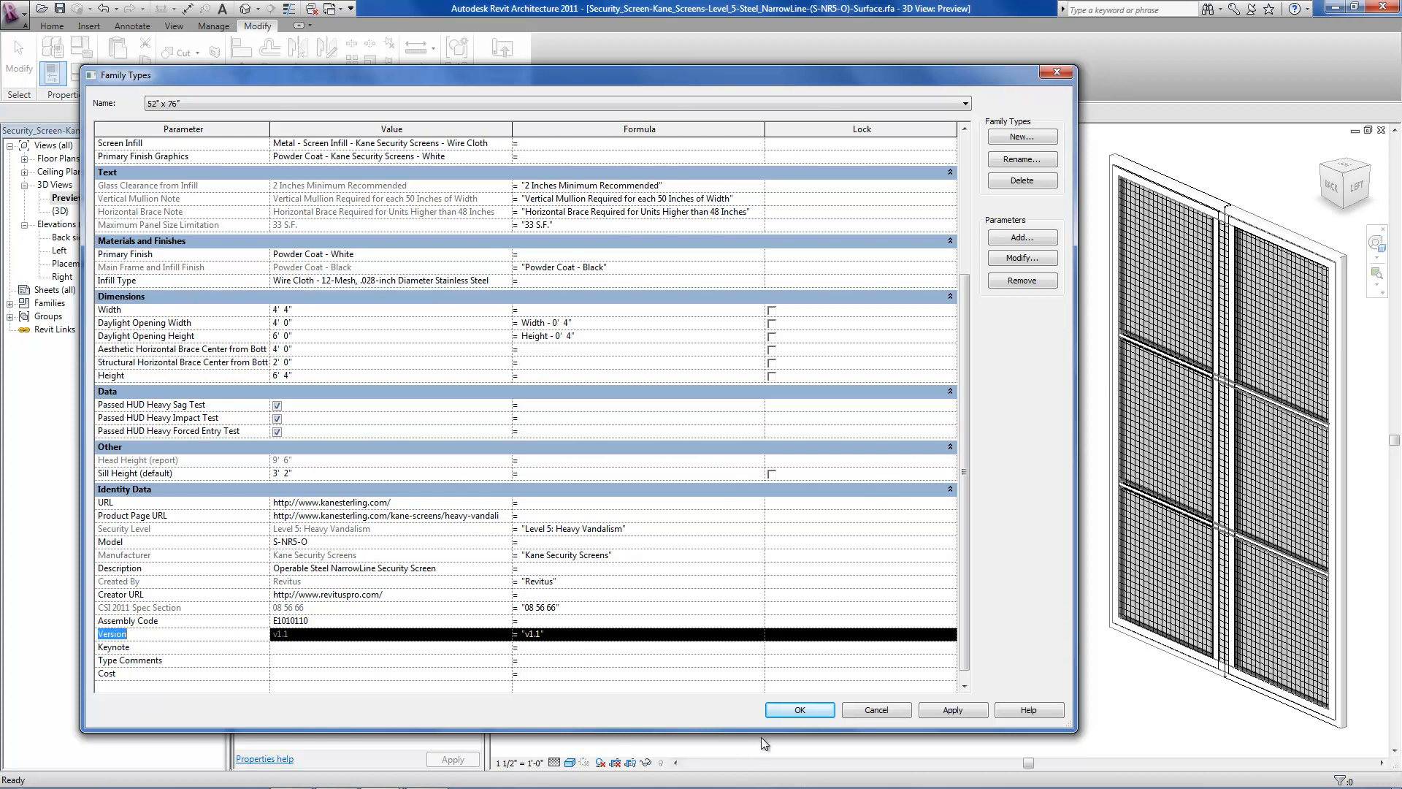
# - Accept the family types settings and open the Back side elevation of the Surface screen family
pyautogui.click(800, 710)
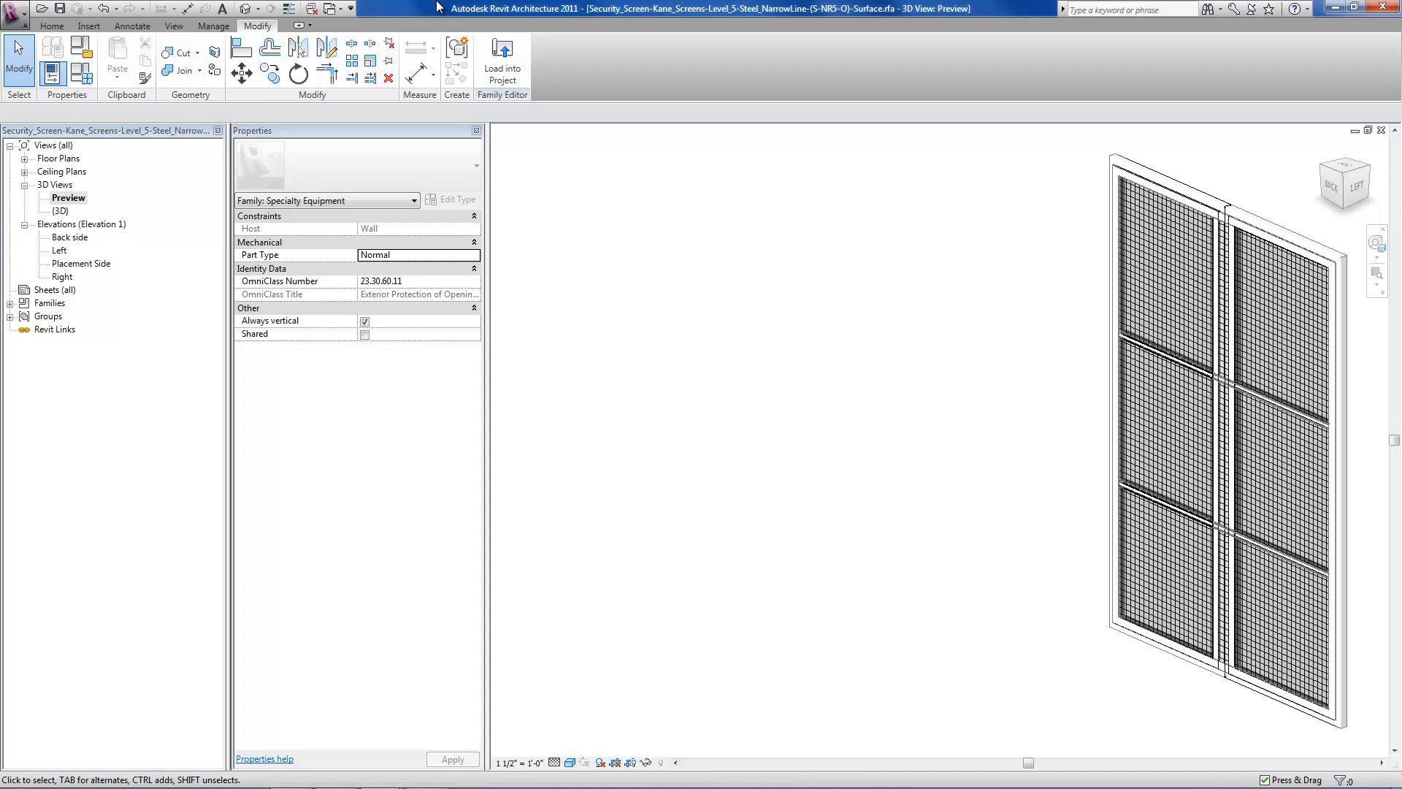
pyautogui.doubleClick(70, 237)
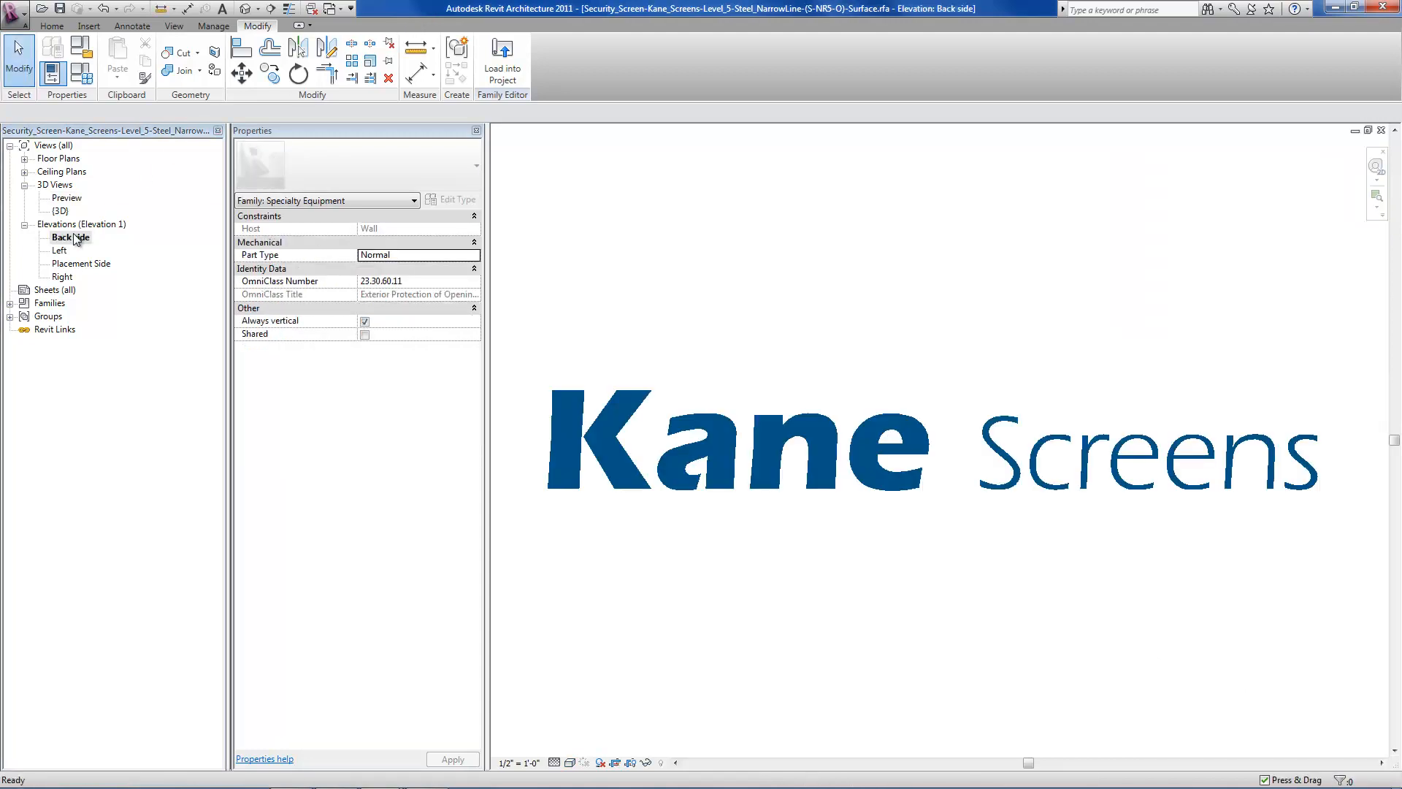